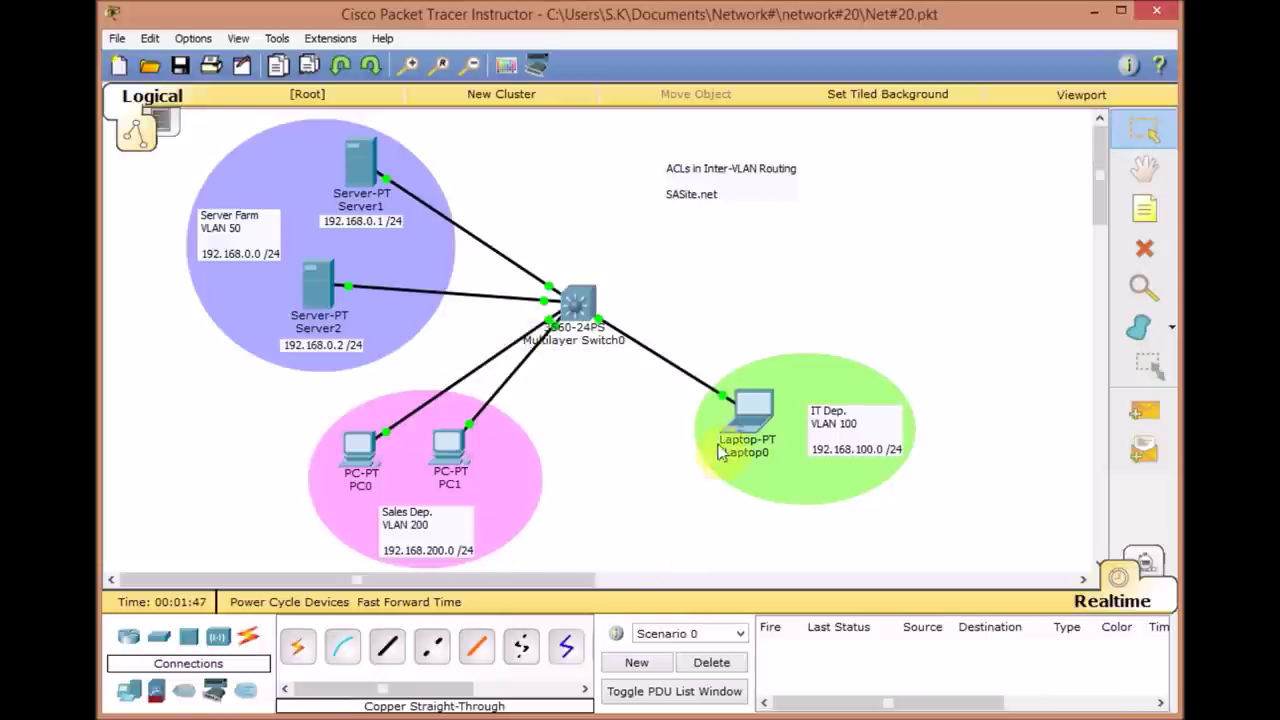
Open Laptop0's command prompt and display its IP configuration with ipconfig
{"action": "left_click", "coordinate": [748, 432]}
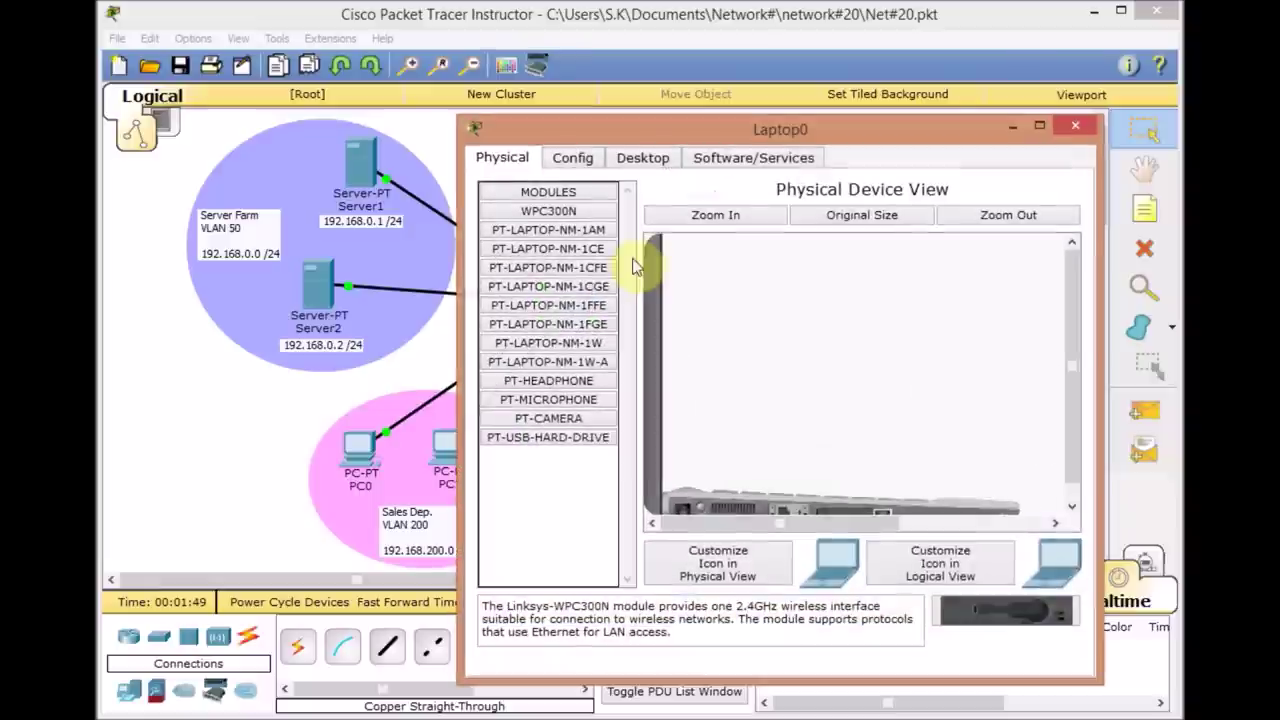
{"action": "left_click", "coordinate": [645, 160]}
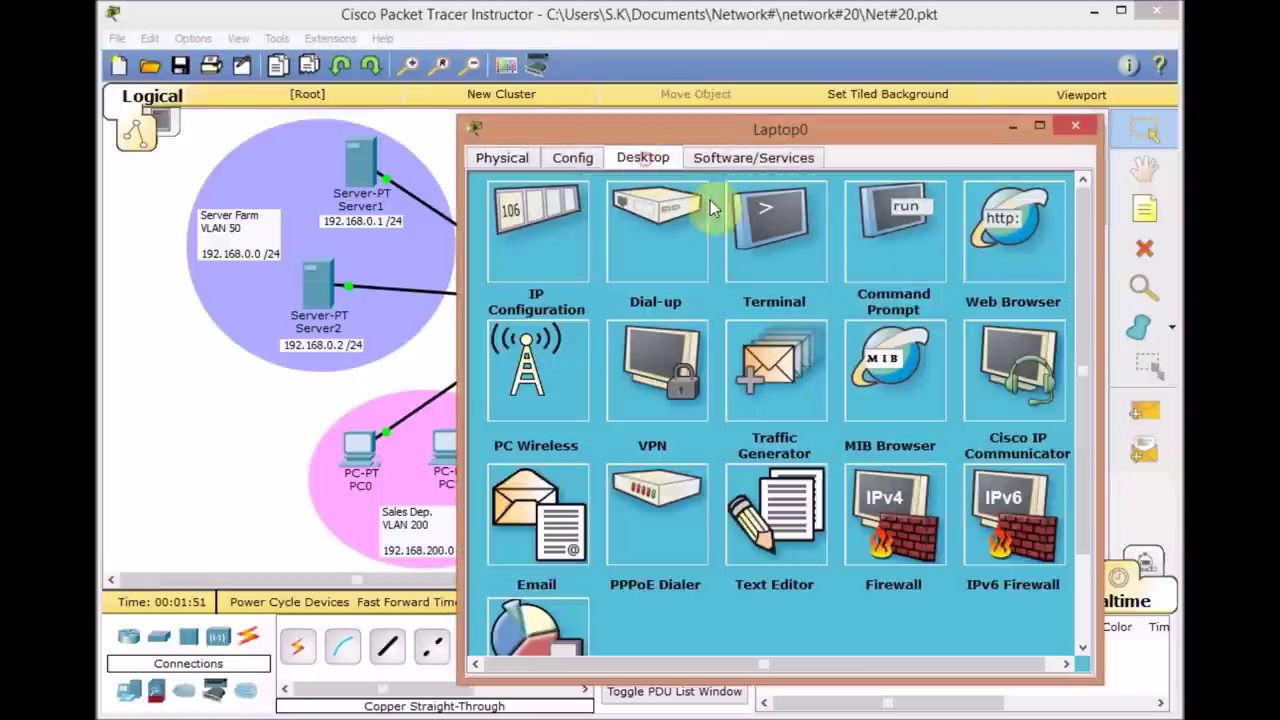
{"action": "left_click", "coordinate": [898, 243]}
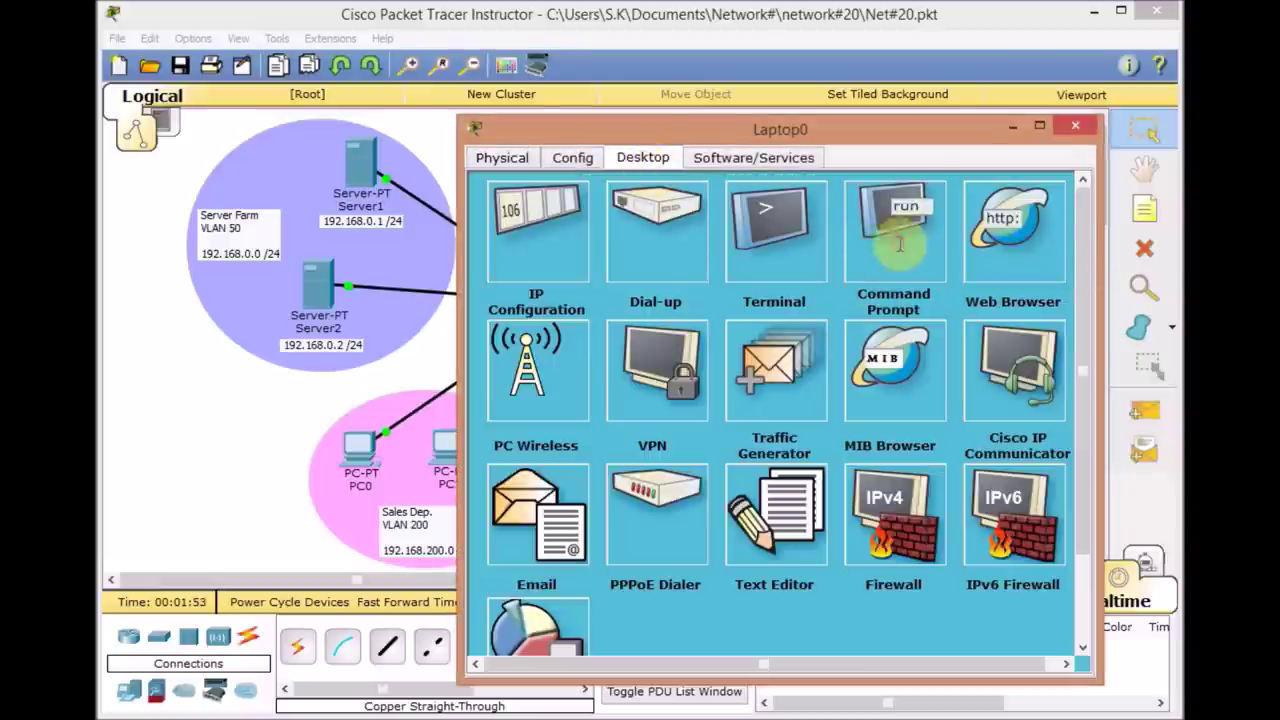
{"action": "type", "text": "ipconfig"}
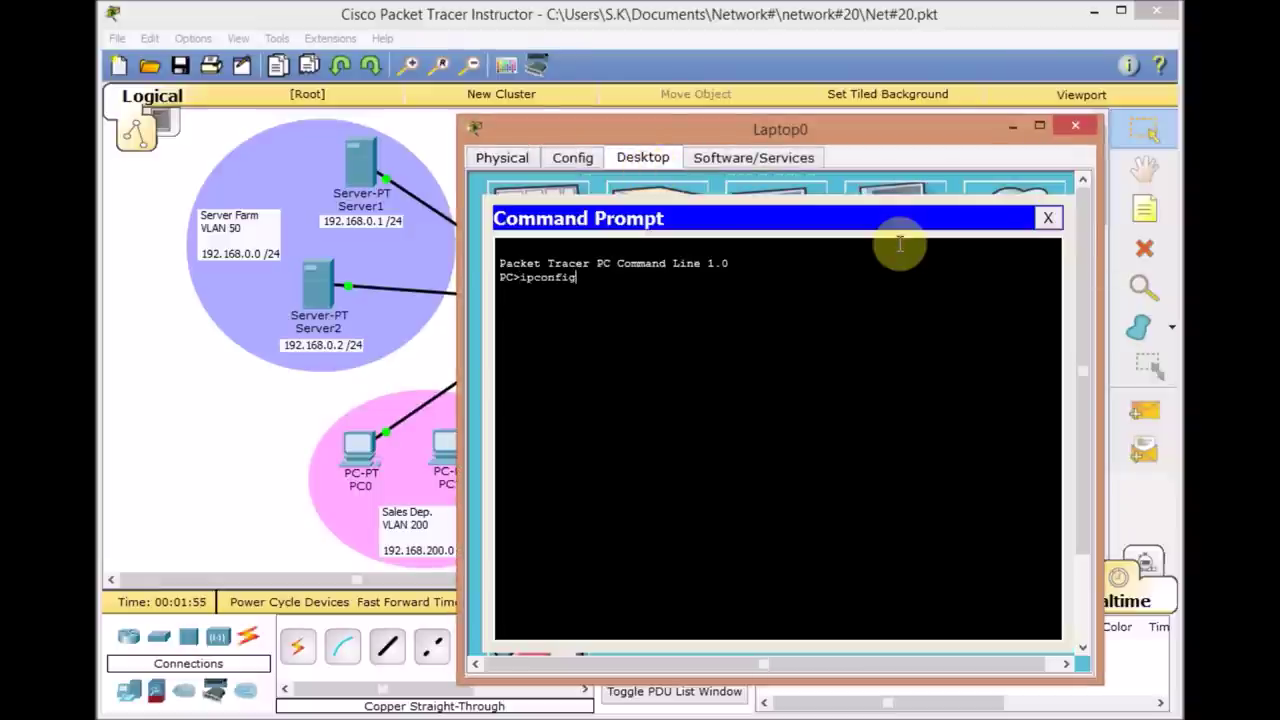
{"action": "key", "text": "Return"}
Ping Server1 at 192.168.0.1 and Server2 at 192.168.0.2 from Laptop0
{"action": "type", "text": "p"}
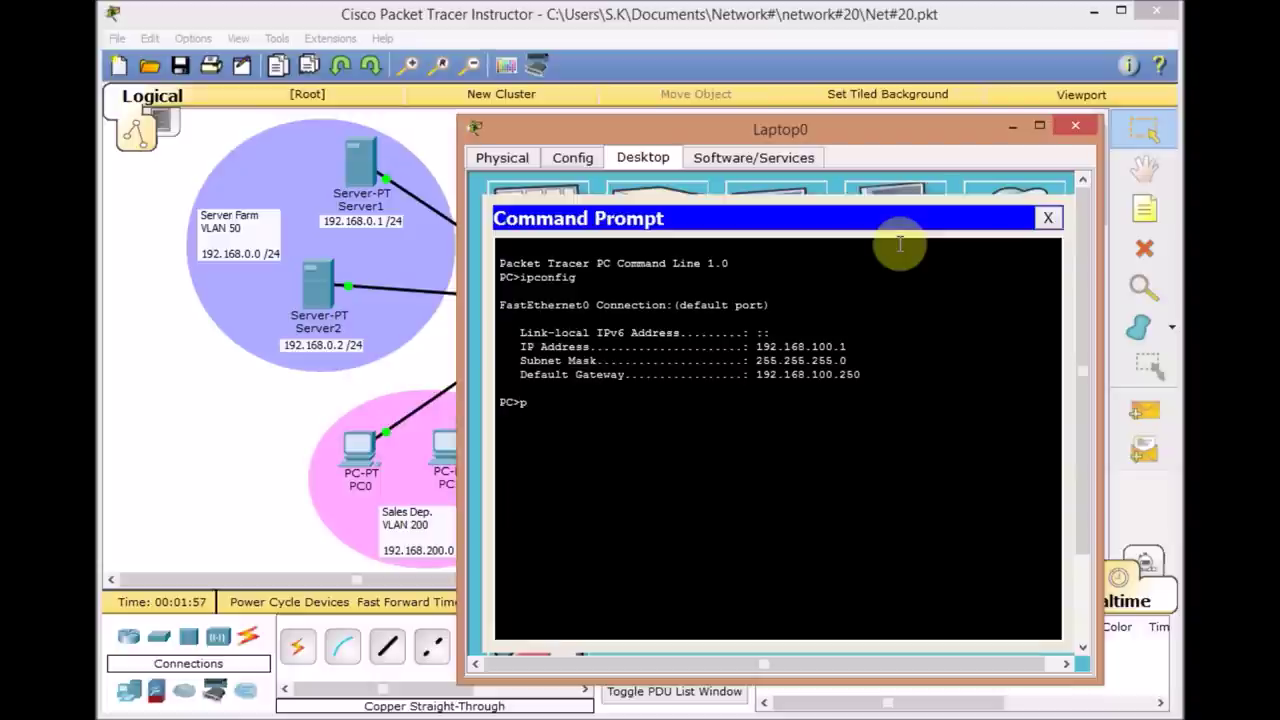
{"action": "type", "text": "ing 192.168.0.1"}
{"action": "key", "text": "Return"}
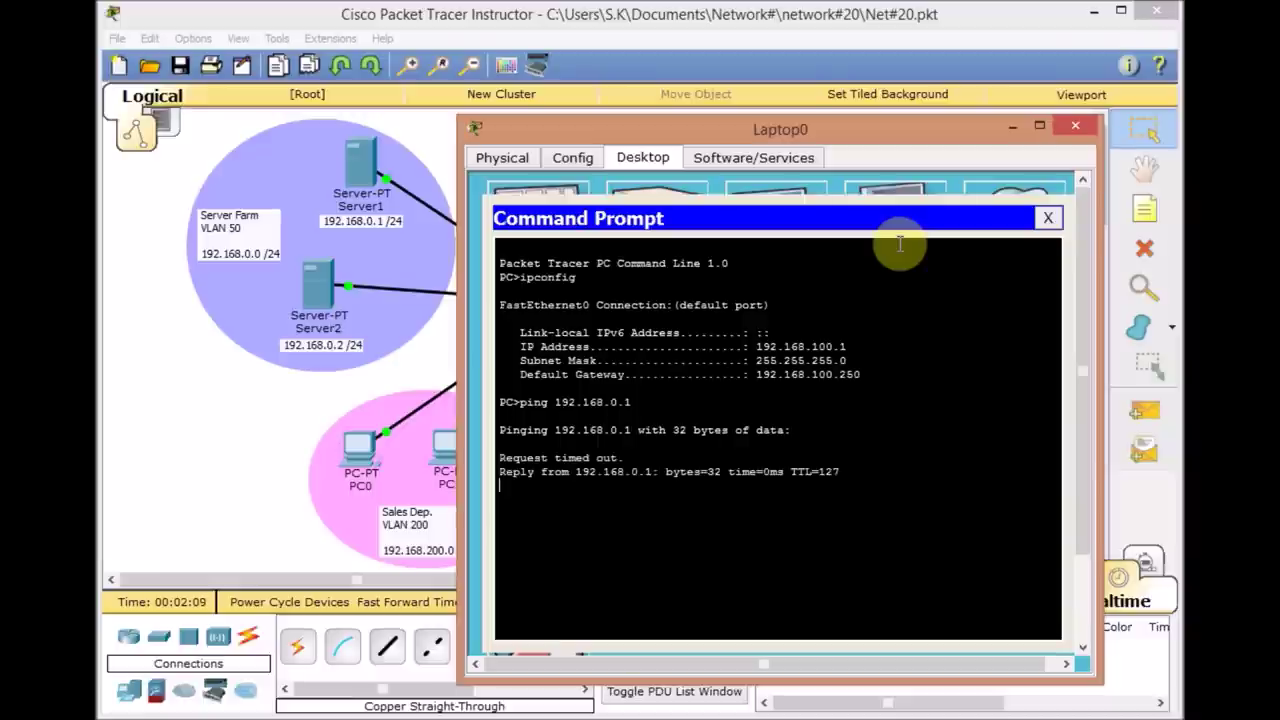
{"action": "key", "text": "Up"}
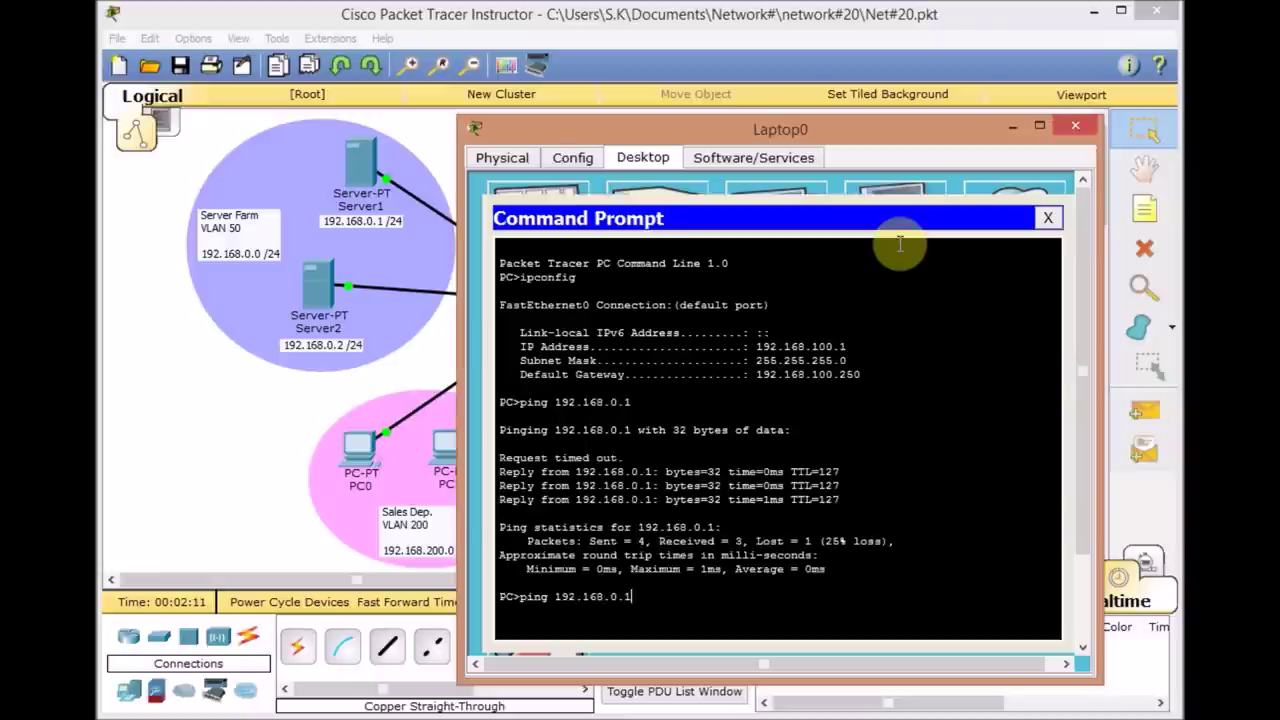
{"action": "key", "text": "BackSpace"}
{"action": "key", "text": "Return"}
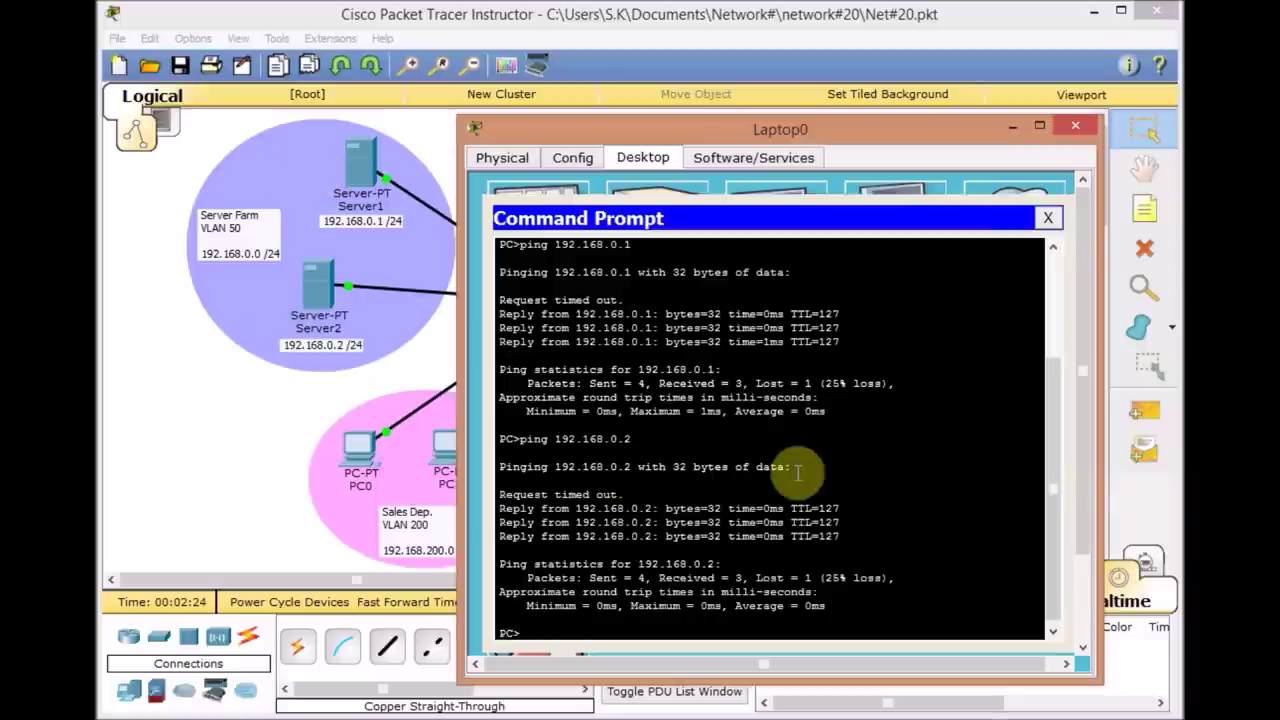
Ping 192.168.200.1 in the Sales VLAN from Laptop0 and close the laptop's window
{"action": "key", "text": "Up"}
{"action": "key", "text": "BackSpace"}
{"action": "key", "text": "BackSpace"}
{"action": "key", "text": "BackSpace"}
{"action": "type", "text": "200.1"}
{"action": "key", "text": "Return"}
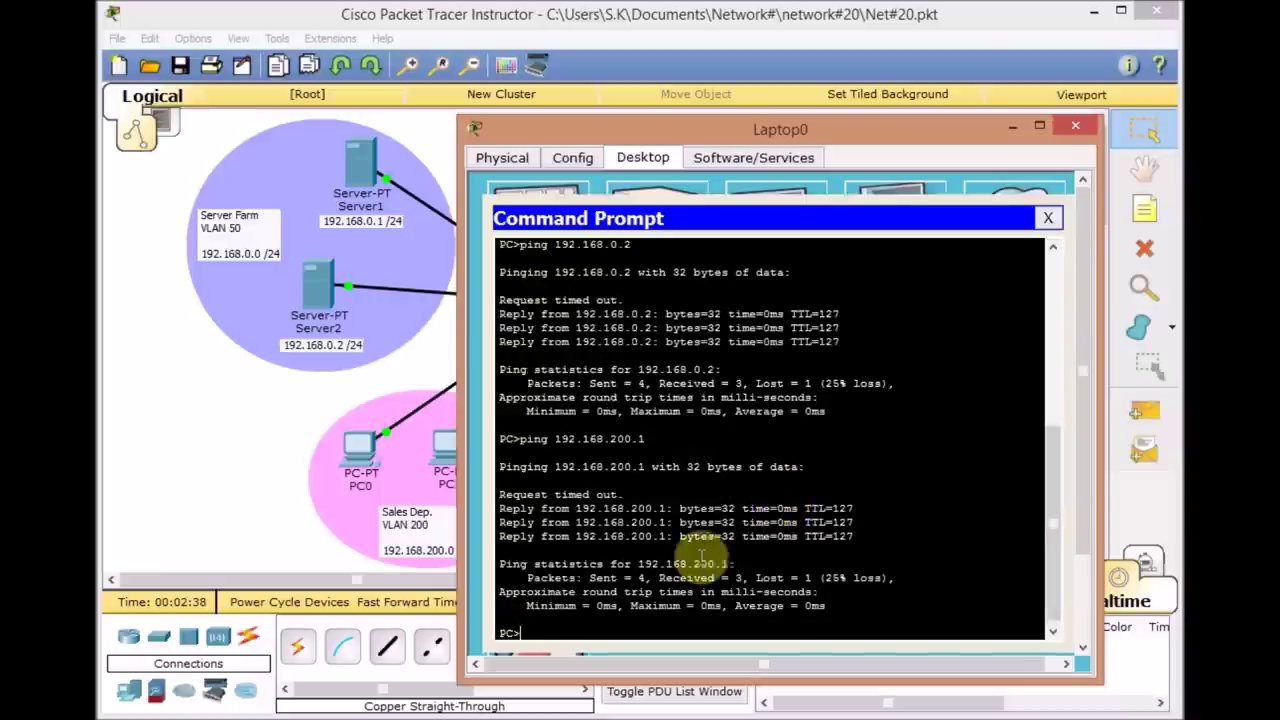
{"action": "left_click", "coordinate": [1048, 217]}
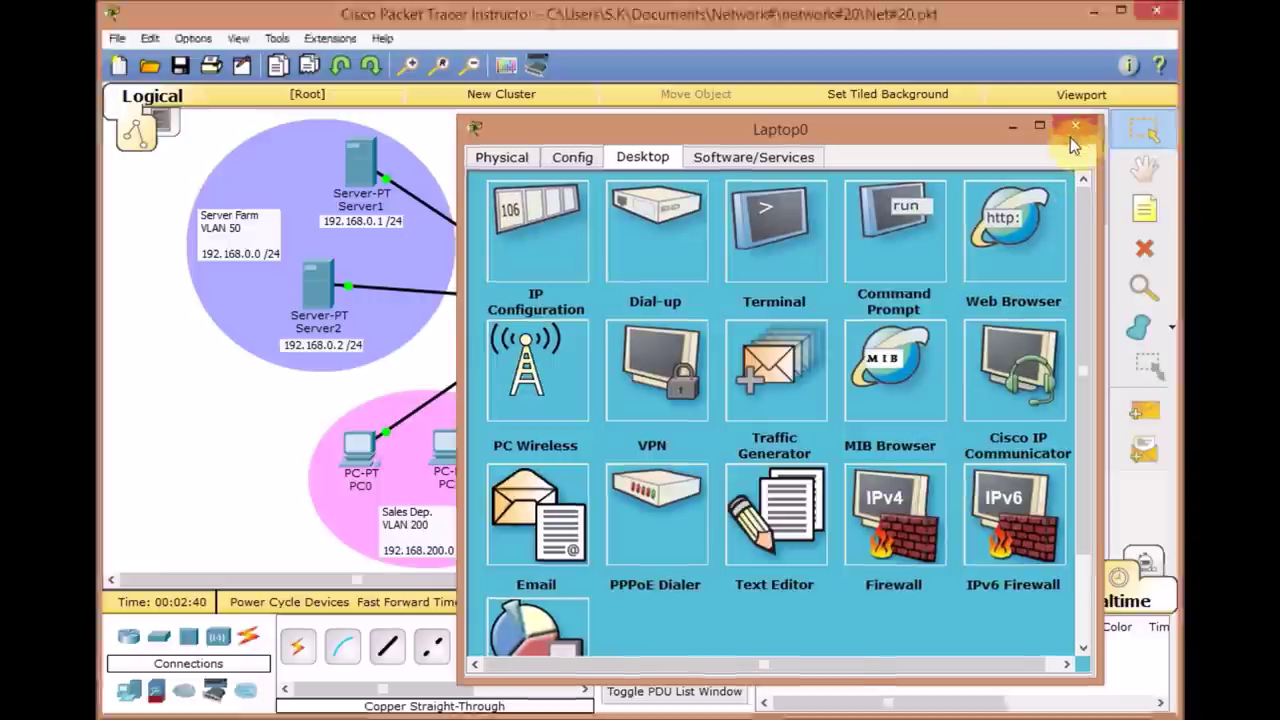
{"action": "left_click", "coordinate": [1075, 126]}
Open PC1's command prompt, ping Server1 at 192.168.0.1, and interrupt the ping after the first replies
{"action": "left_click", "coordinate": [455, 447]}
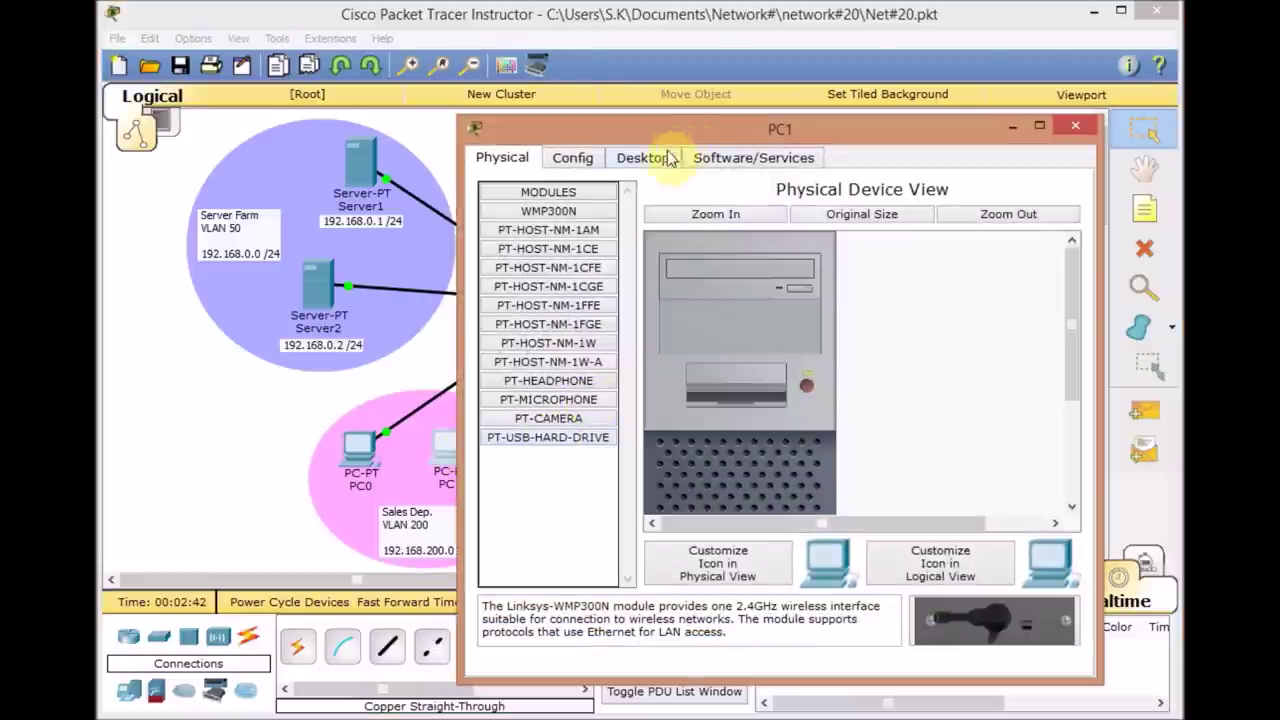
{"action": "left_click", "coordinate": [652, 158]}
{"action": "left_click", "coordinate": [899, 200]}
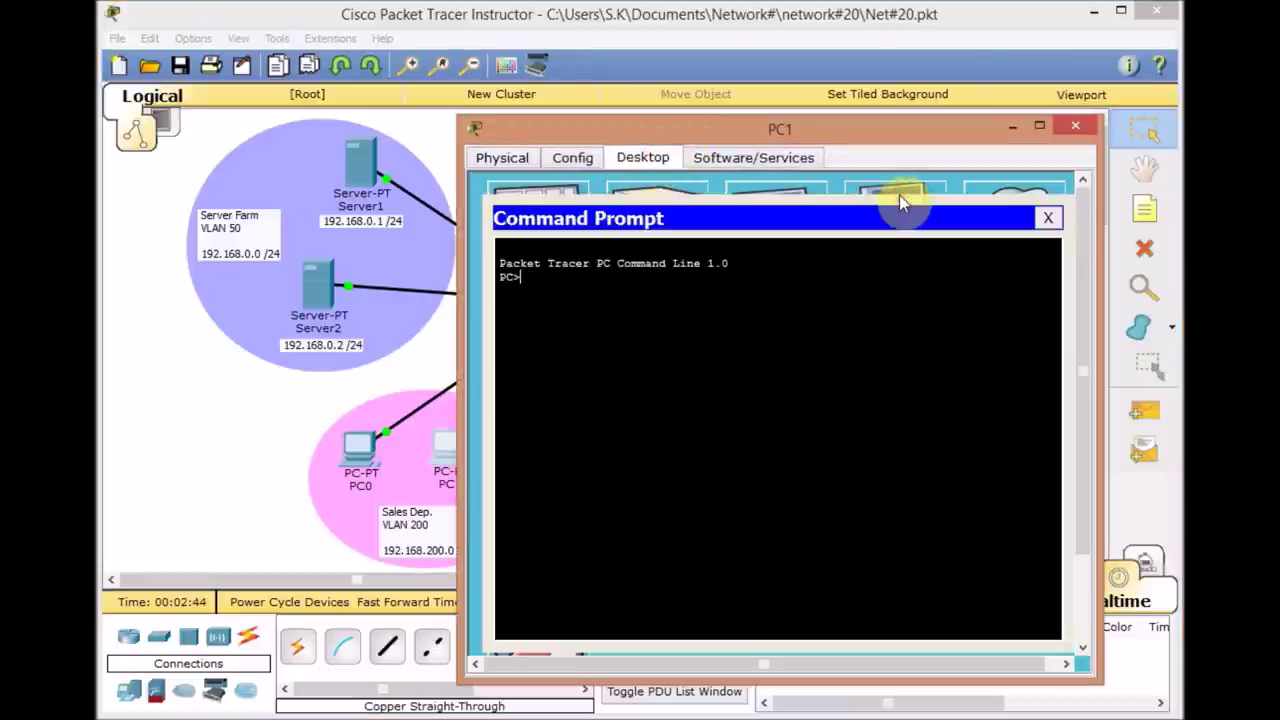
{"action": "type", "text": "ping 192.168.0.1"}
{"action": "key", "text": "Return"}
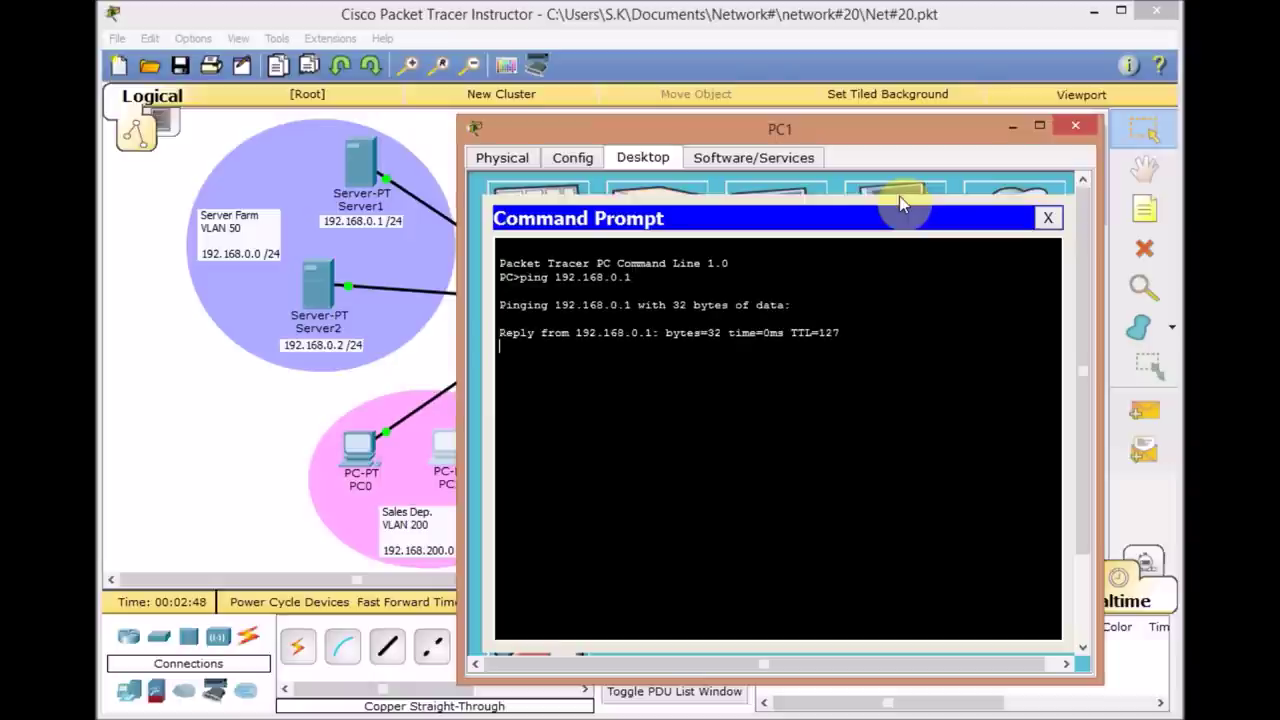
{"action": "key", "text": "ctrl+c"}
Ping Server2 at 192.168.0.2 from PC1 and interrupt the ping after the first replies
{"action": "key", "text": "Up"}
{"action": "key", "text": "BackSpace"}
{"action": "type", "text": "2"}
{"action": "key", "text": "Return"}
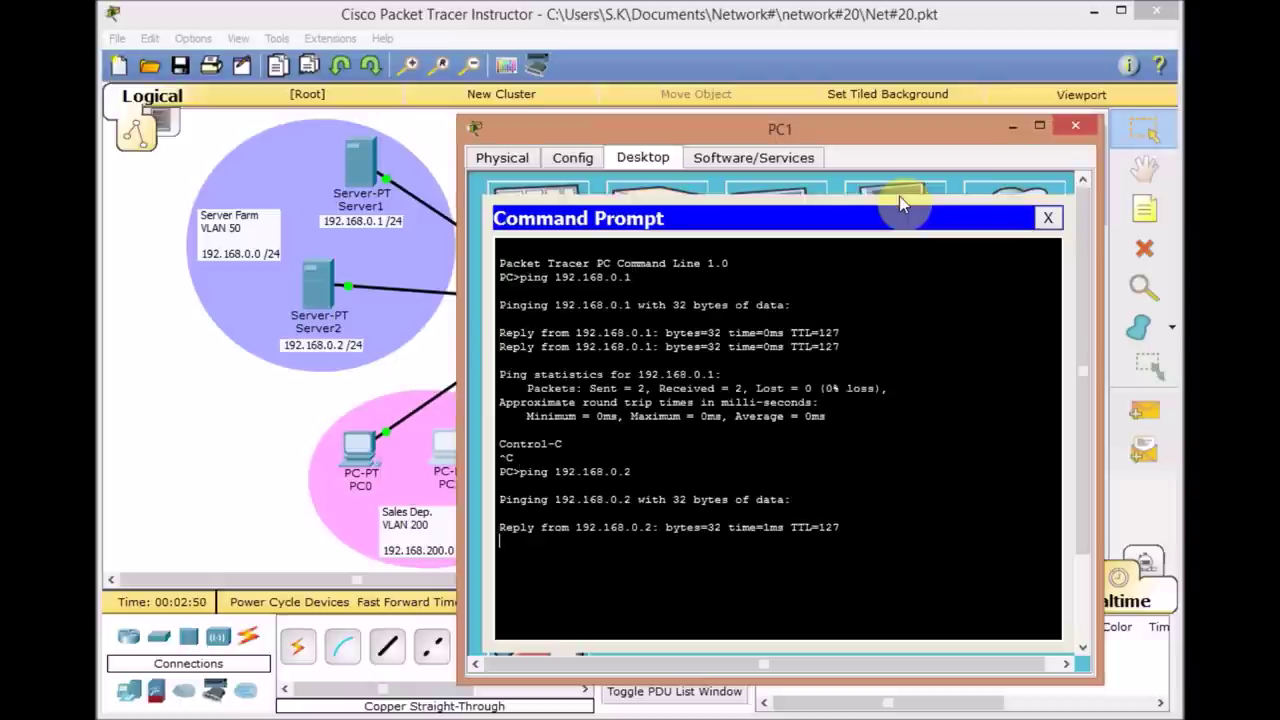
{"action": "key", "text": "ctrl+c"}
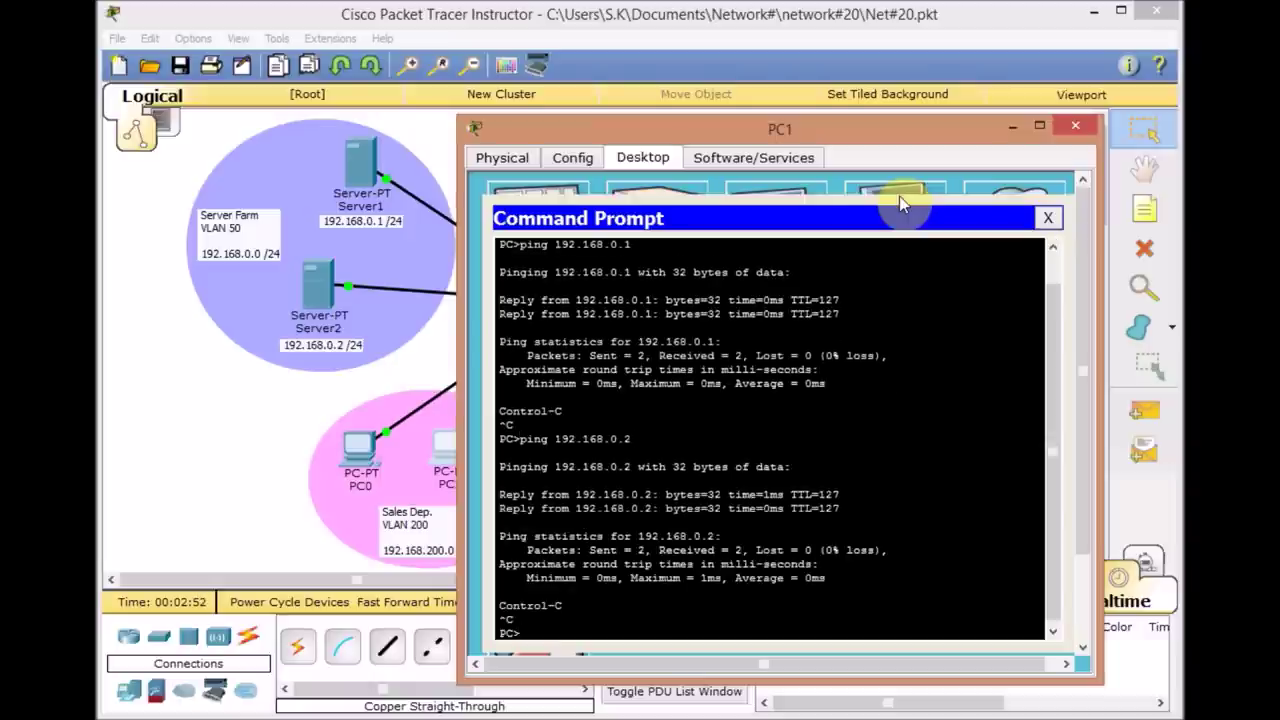
Open PC0's command prompt, ping Server1 at 192.168.0.1, and interrupt the ping after the first replies
{"action": "left_click", "coordinate": [365, 458]}
{"action": "left_click", "coordinate": [645, 157]}
{"action": "left_click", "coordinate": [876, 243]}
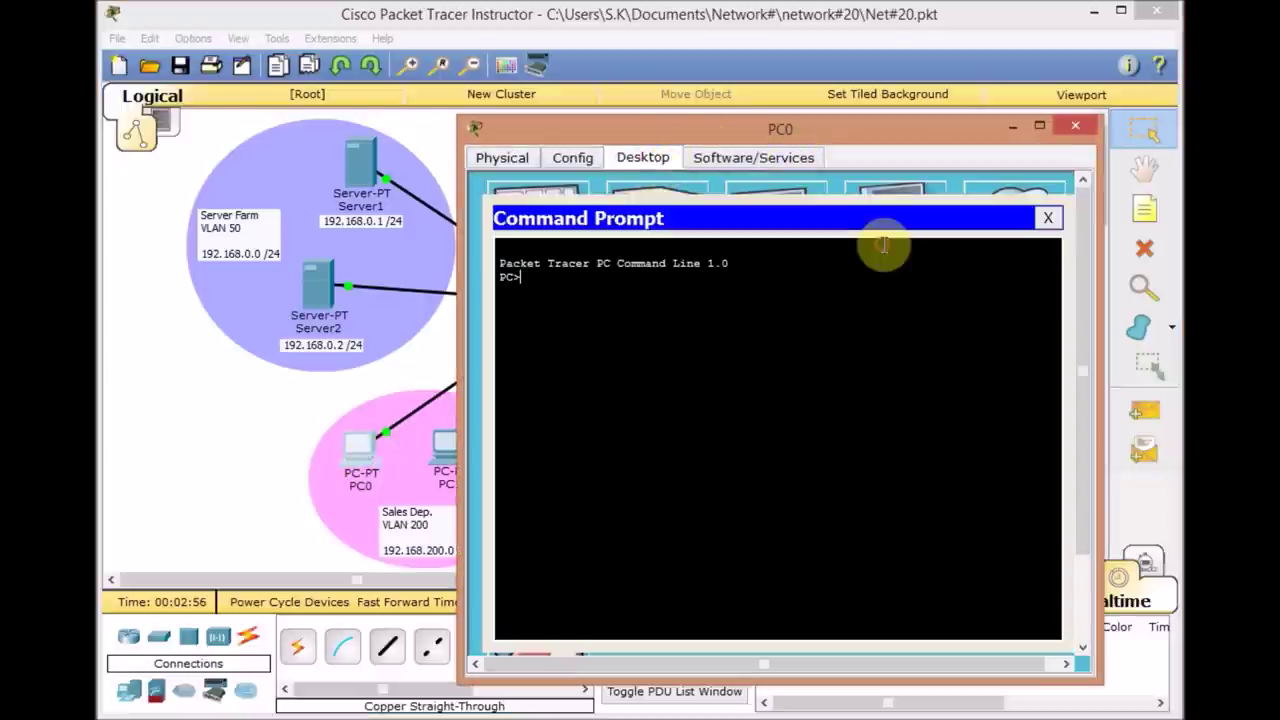
{"action": "type", "text": "ping 192.168.0.1"}
{"action": "key", "text": "Return"}
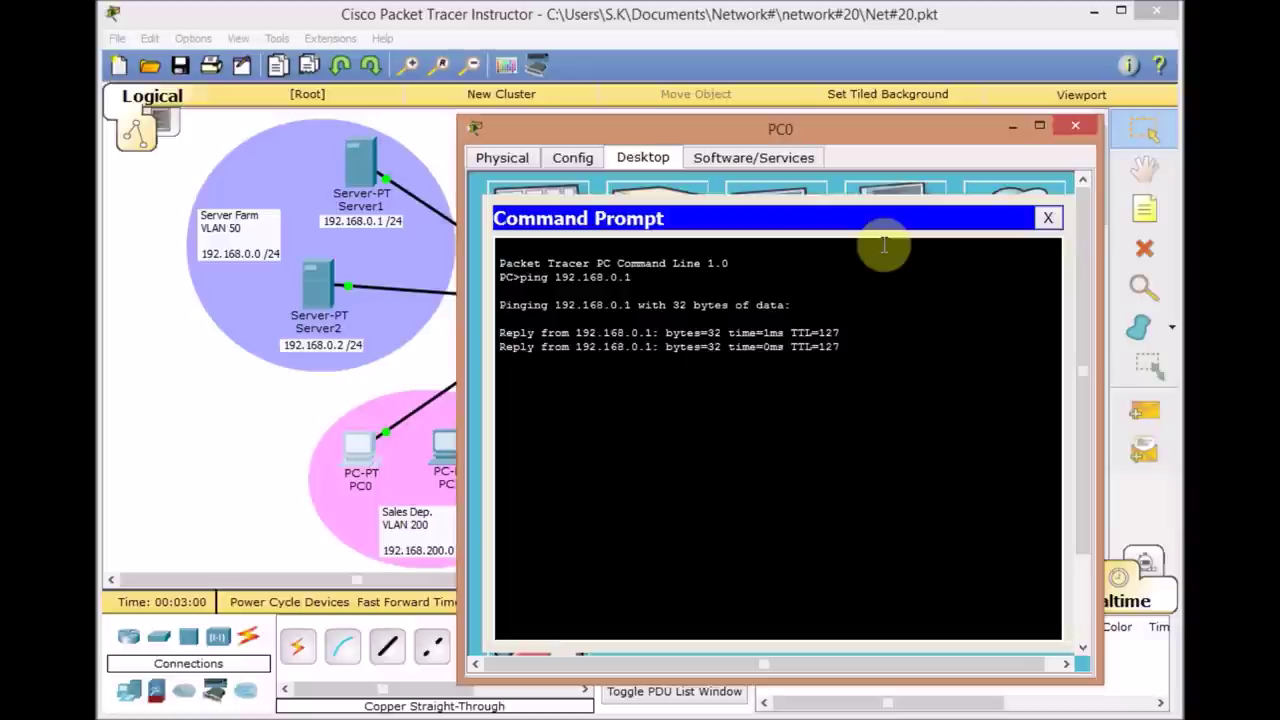
{"action": "key", "text": "ctrl+c"}
Ping Server2 at 192.168.0.2 from PC0 and return to the network topology
{"action": "key", "text": "Up"}
{"action": "key", "text": "BackSpace"}
{"action": "type", "text": "2"}
{"action": "key", "text": "Return"}
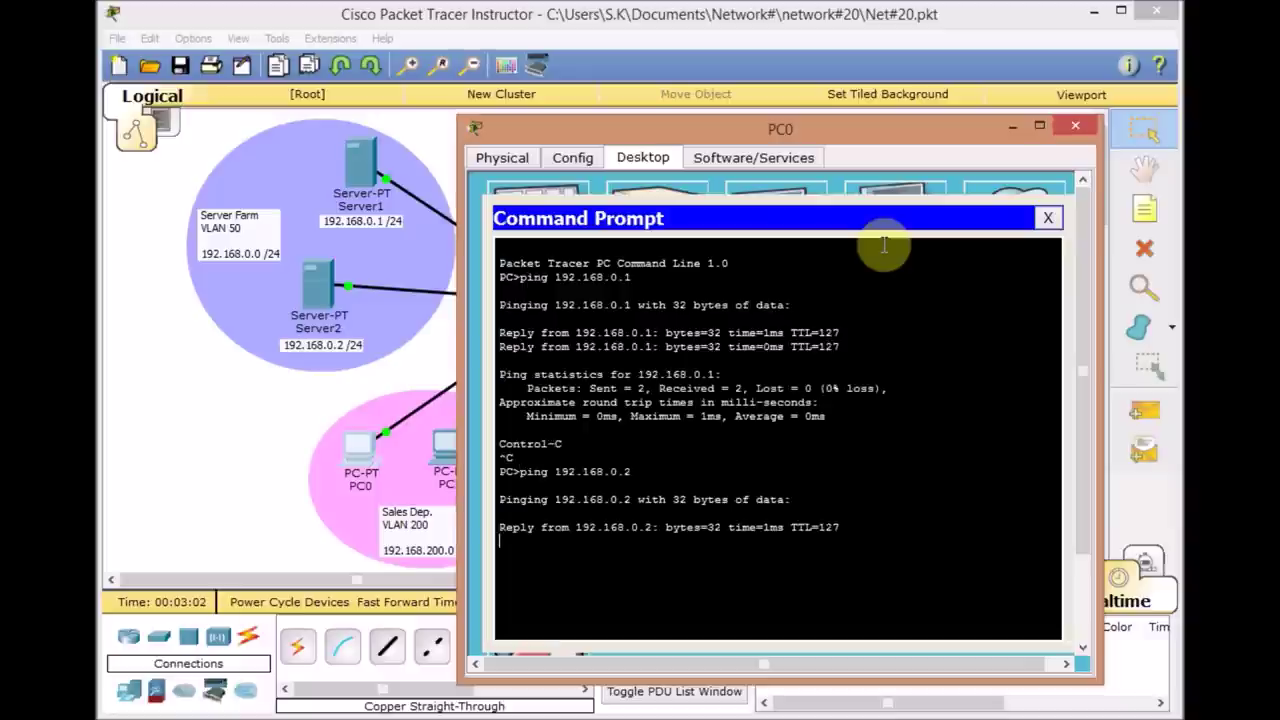
{"action": "left_click", "coordinate": [197, 398]}
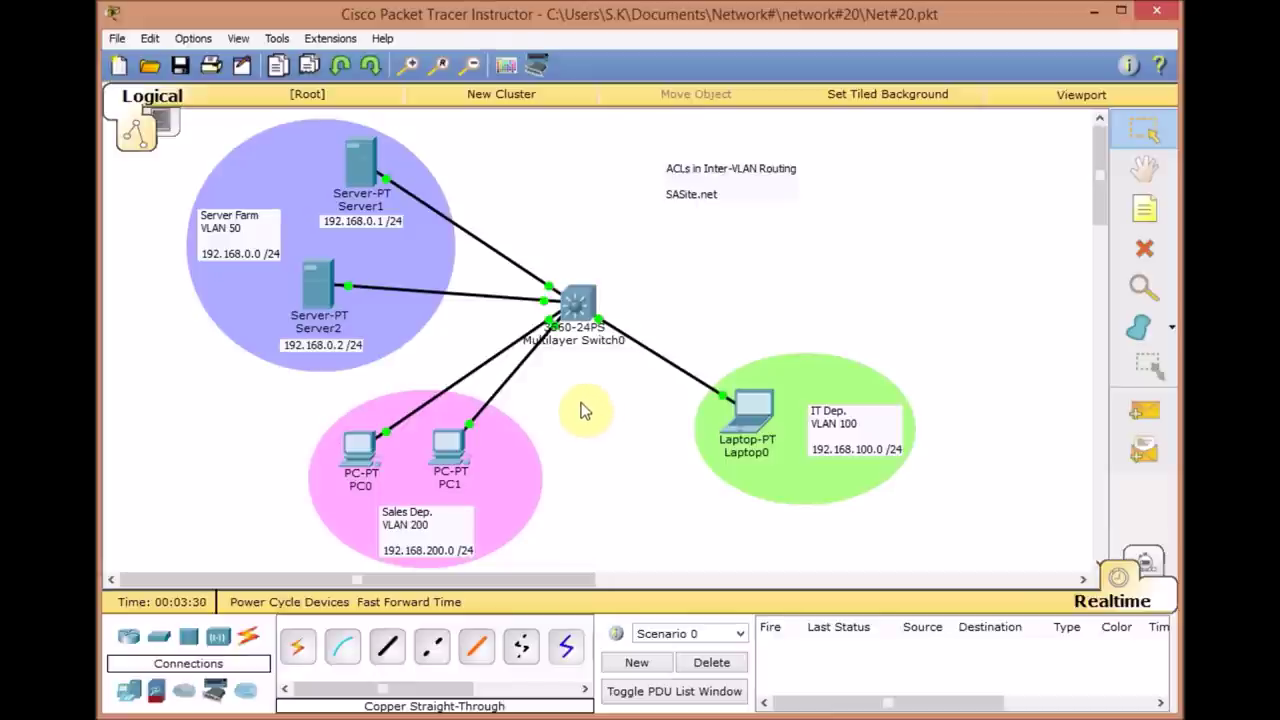
Open Multilayer Switch0's command line and enter privileged mode and global configuration mode with en and conf t
{"action": "left_click", "coordinate": [562, 302]}
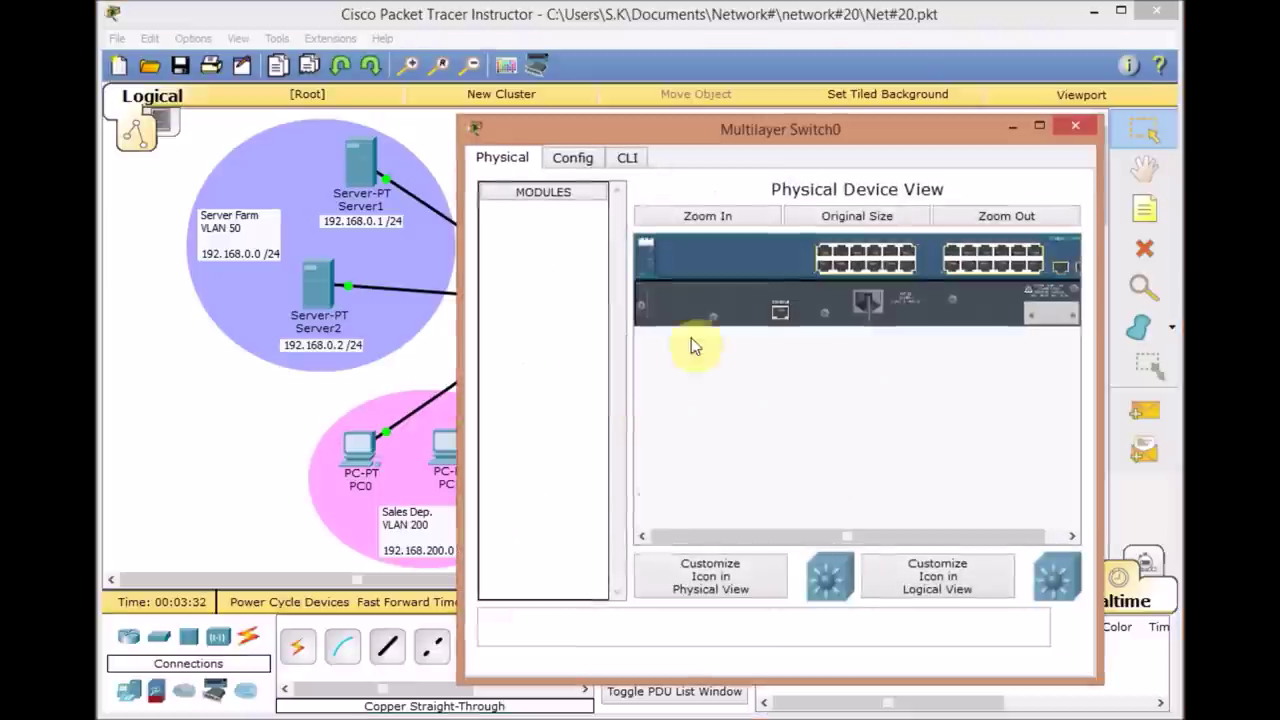
{"action": "left_click", "coordinate": [628, 158]}
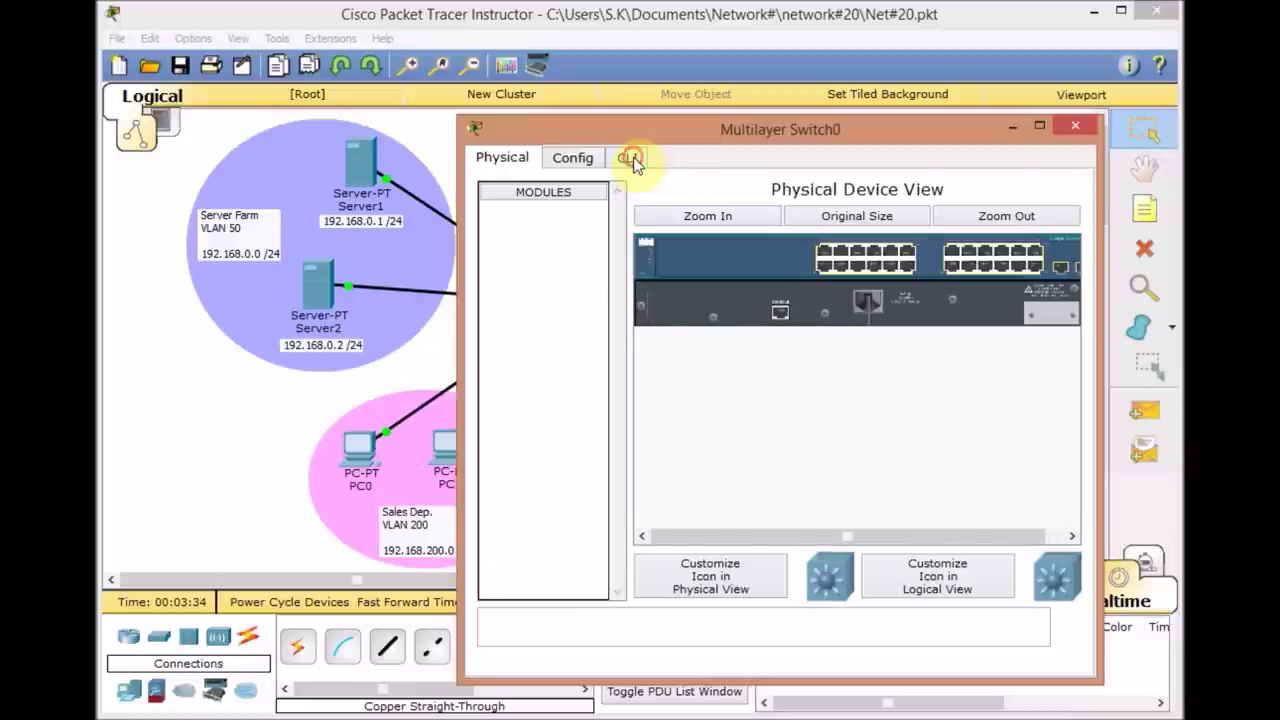
{"action": "key", "text": "Return"}
{"action": "key", "text": "Return"}
{"action": "key", "text": "Return"}
{"action": "key", "text": "Return"}
{"action": "type", "text": "en"}
{"action": "key", "text": "Return"}
{"action": "key", "text": "Return"}
{"action": "type", "text": "conf"}
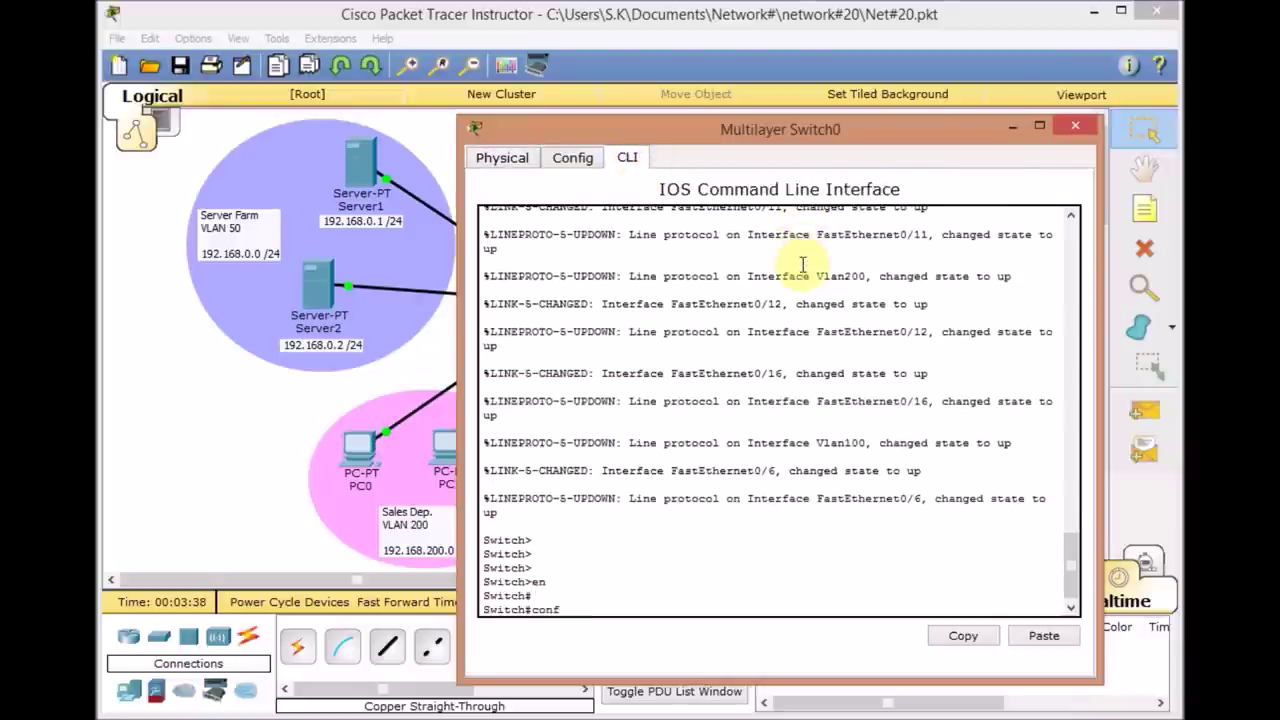
{"action": "type", "text": " t"}
{"action": "key", "text": "Return"}
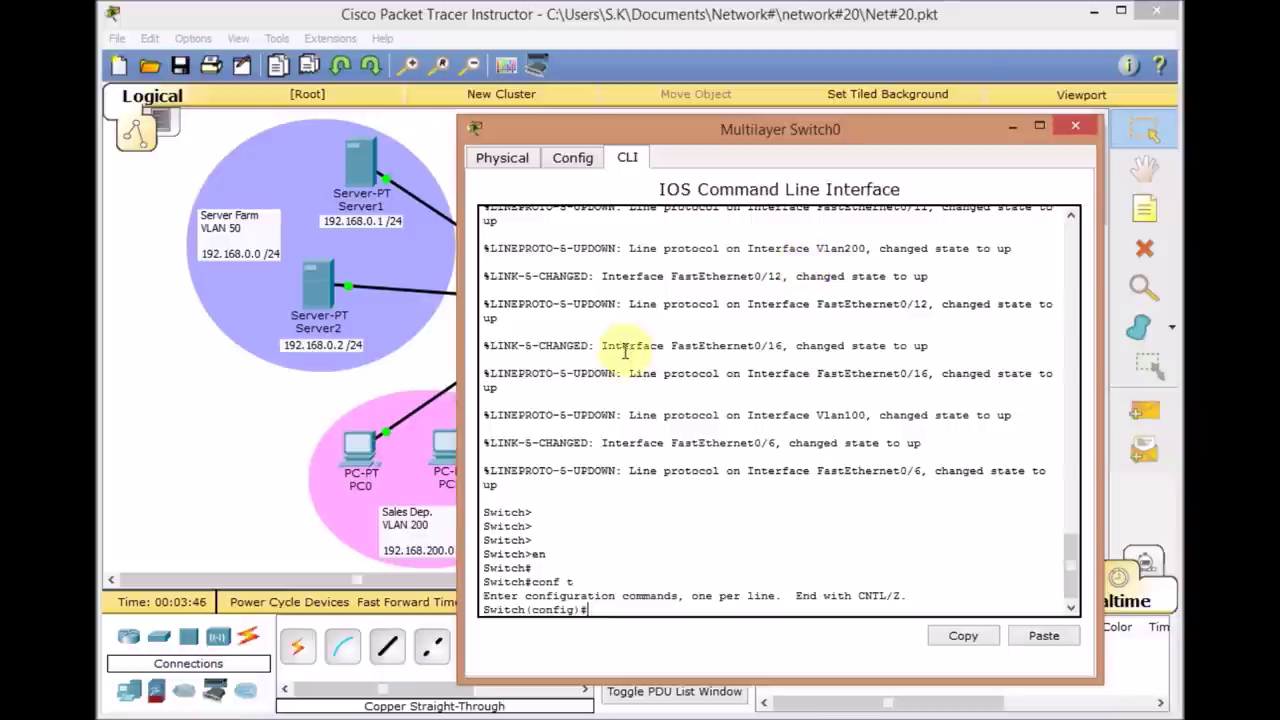
Create an extended named IP access list called SALES-ACL on Multilayer Switch0
{"action": "left_click", "coordinate": [240, 448]}
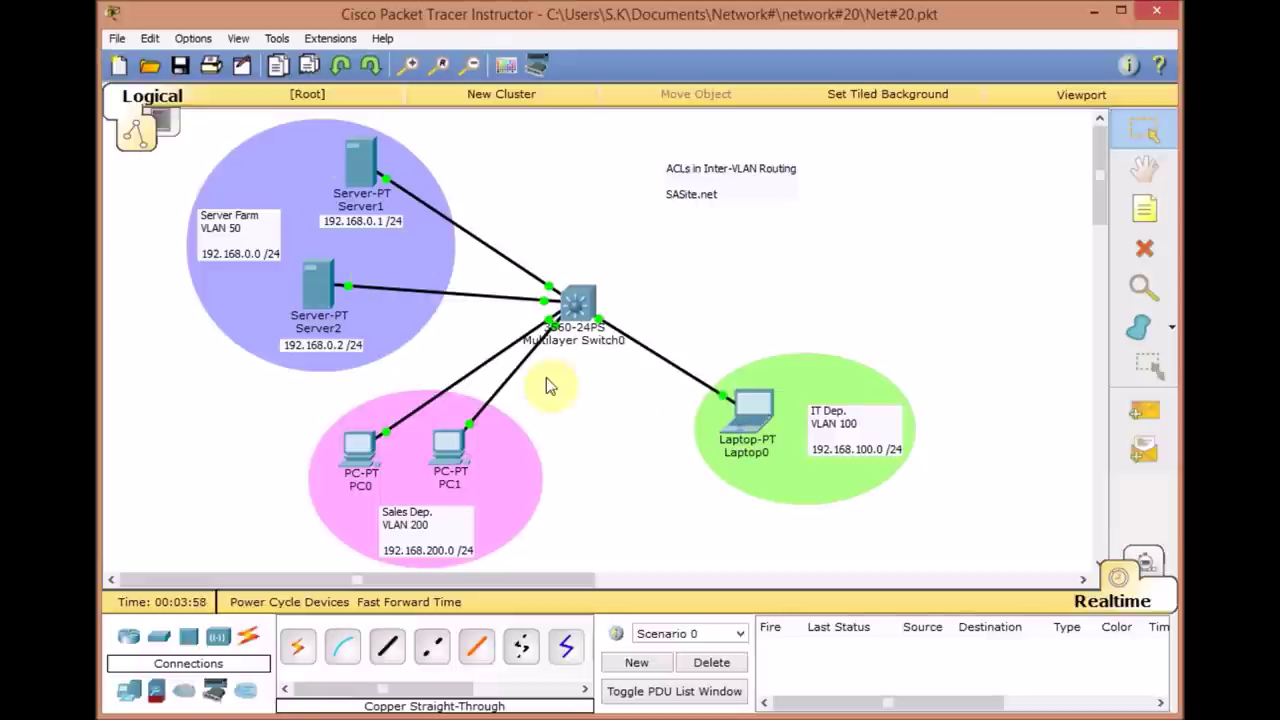
{"action": "left_click", "coordinate": [557, 328]}
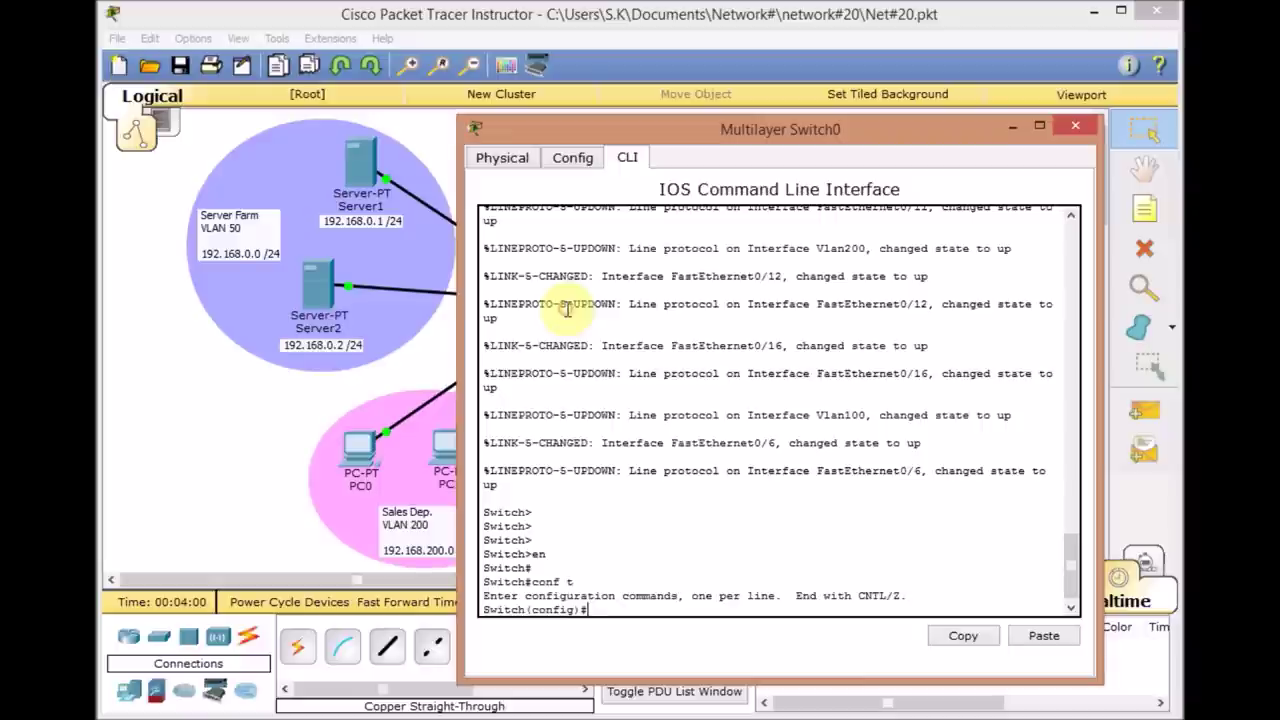
{"action": "type", "text": "ip acc"}
{"action": "key", "text": "Tab"}
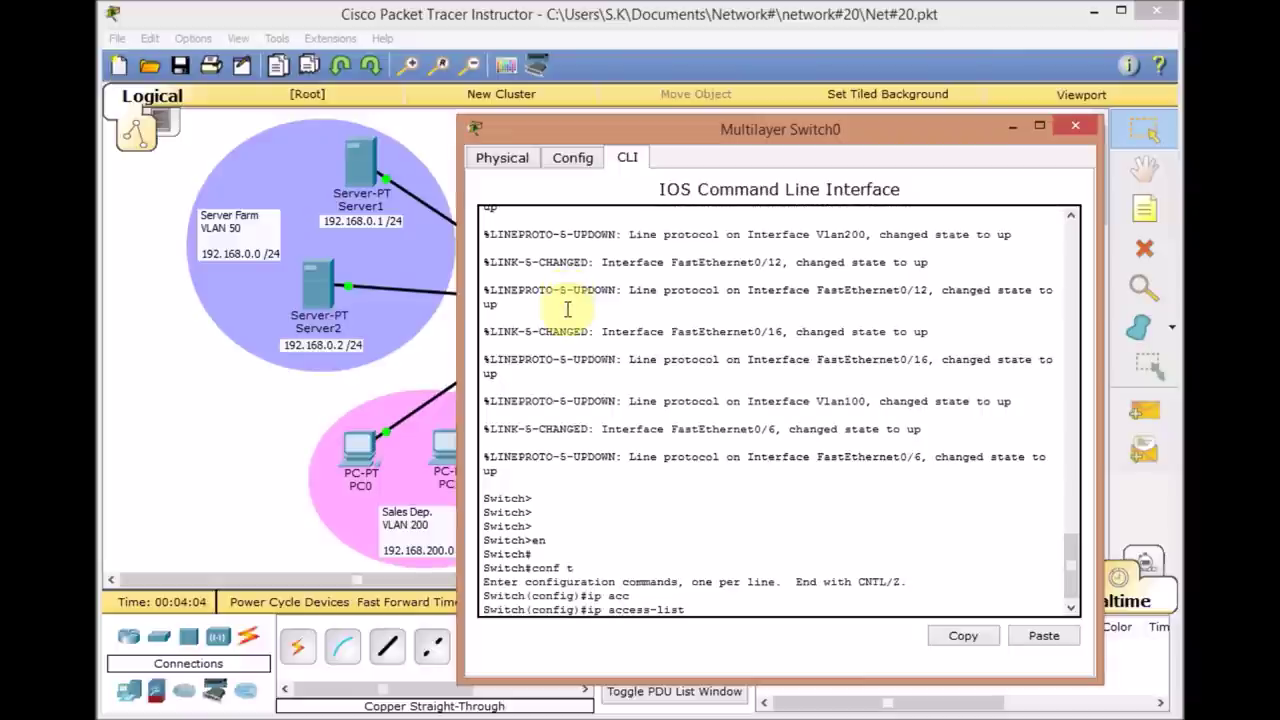
{"action": "type", "text": "?"}
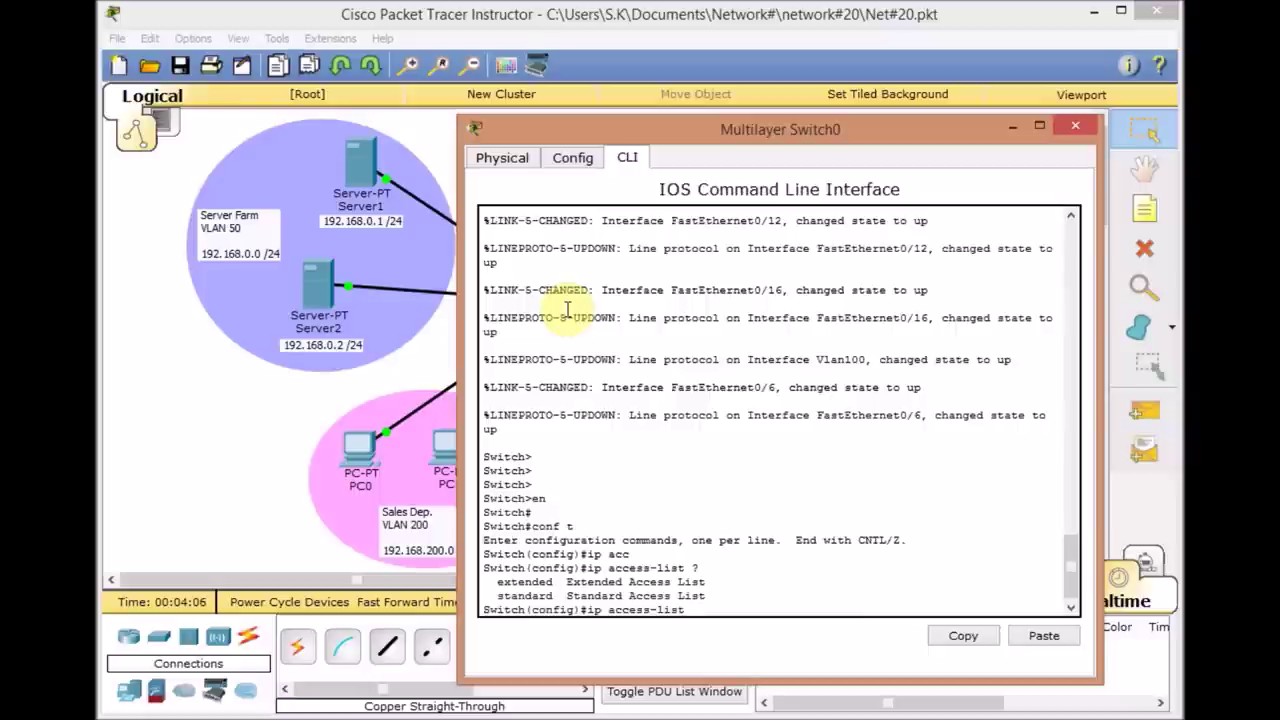
{"action": "type", "text": "ex"}
{"action": "key", "text": "Tab"}
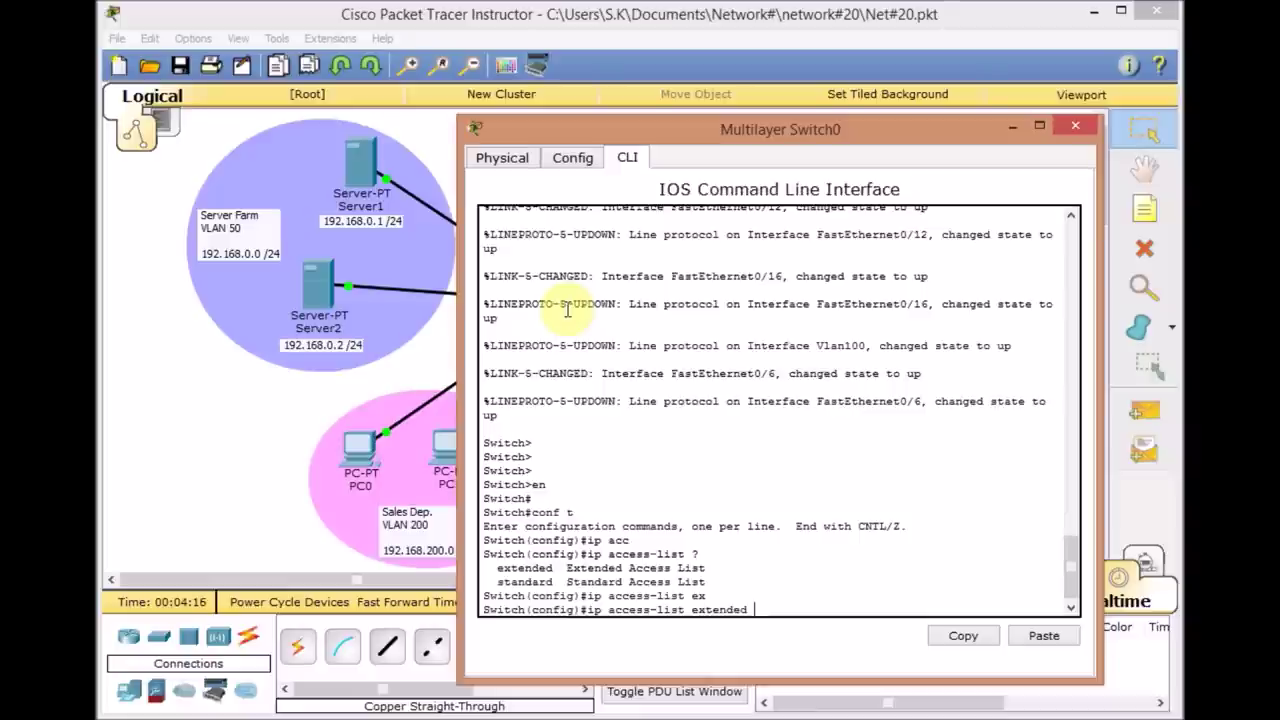
{"action": "type", "text": "SALES-ACL"}
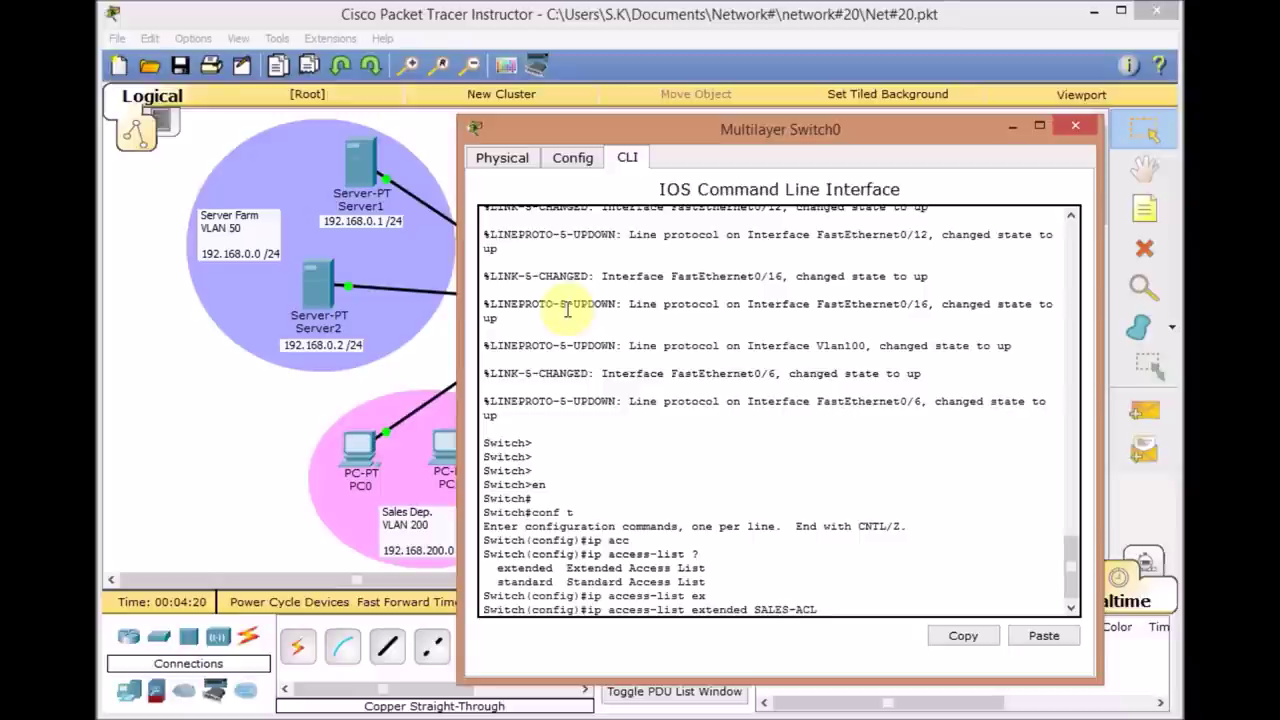
{"action": "key", "text": "Return"}
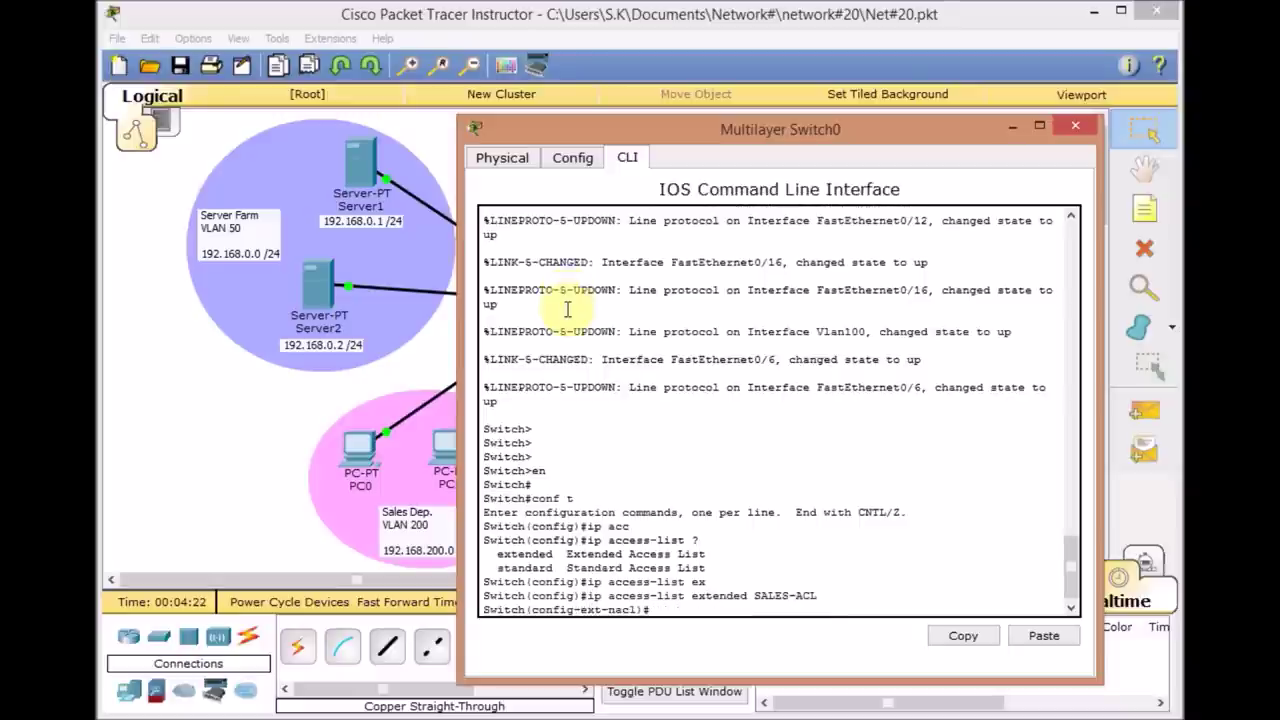
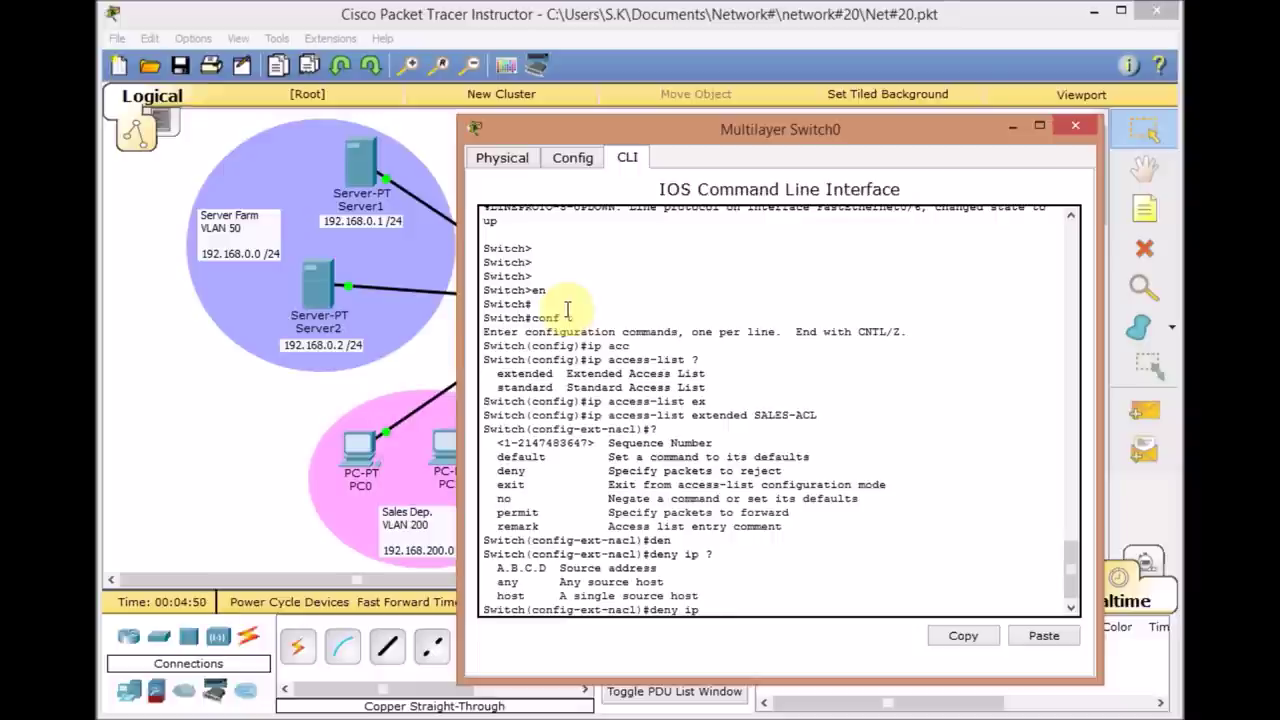
Add a SALES-ACL rule denying IP traffic from 192.168.200.0 0.0.0.255 to 192.168.0.0 0.0.0.255
{"action": "type", "text": "192.168.200.0 0.0.0.255"}
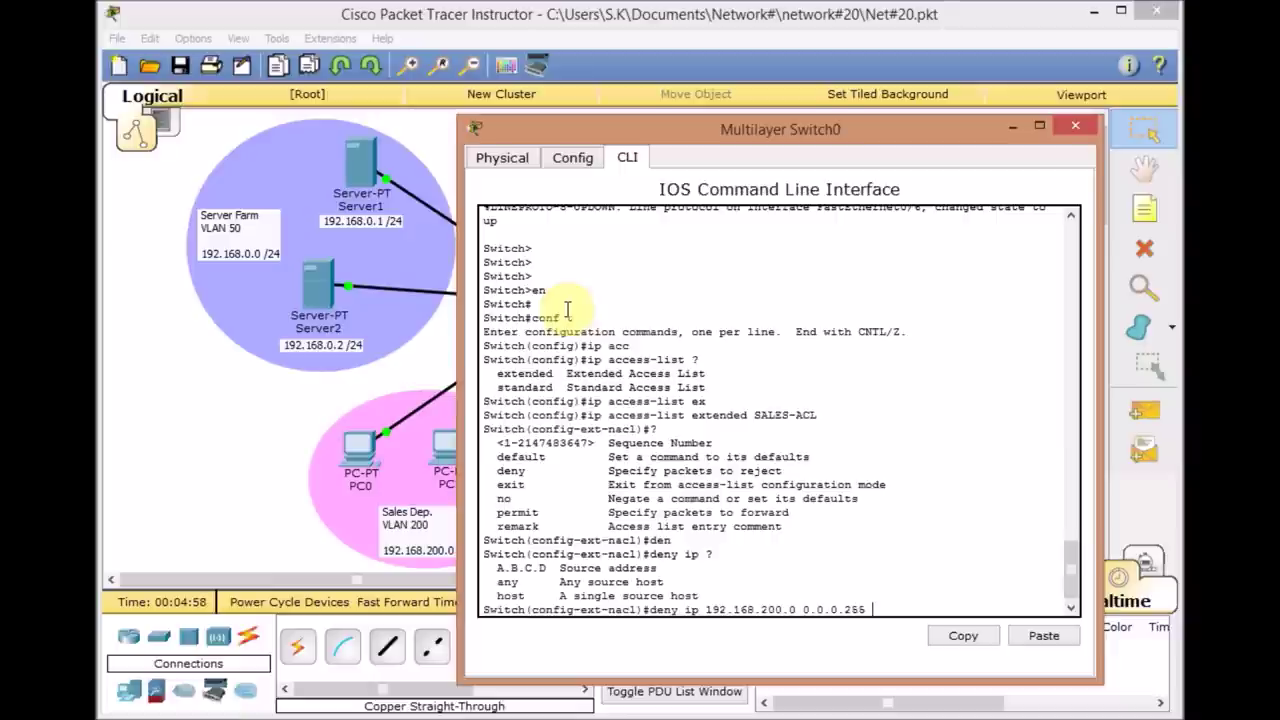
{"action": "type", "text": "192.168.0.0 0.0.0.255"}
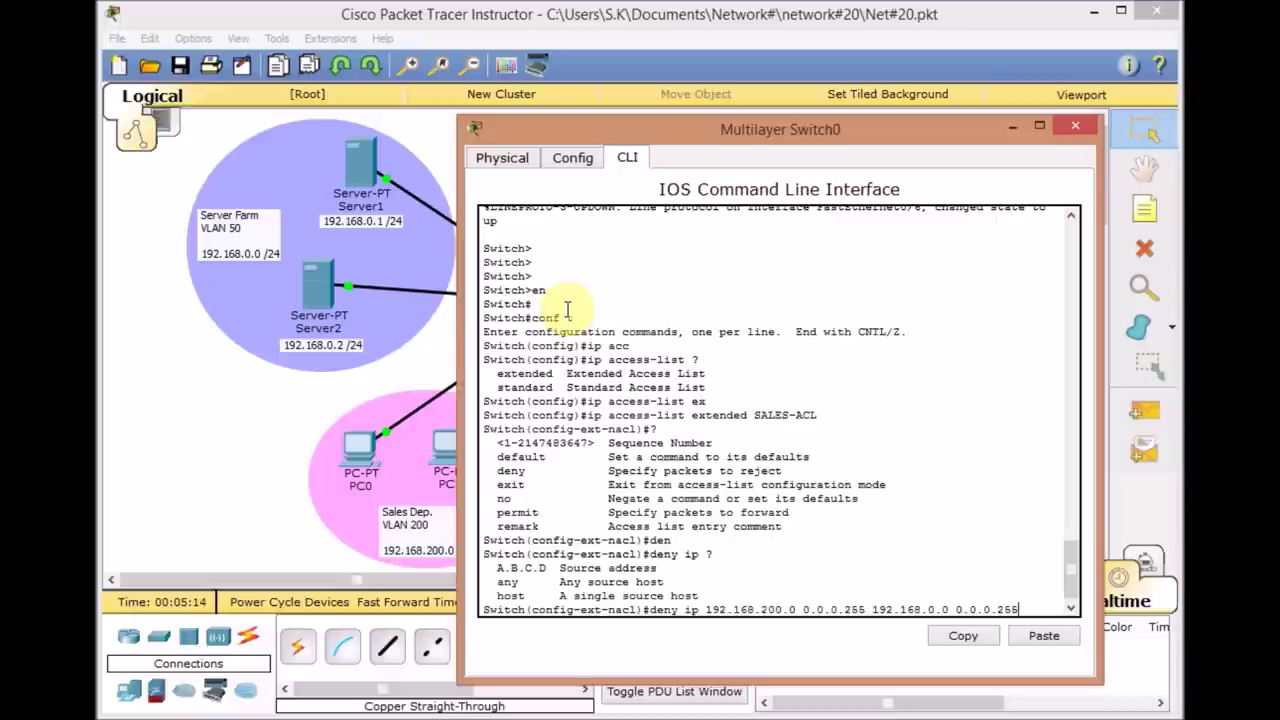
{"action": "key", "text": "Return"}
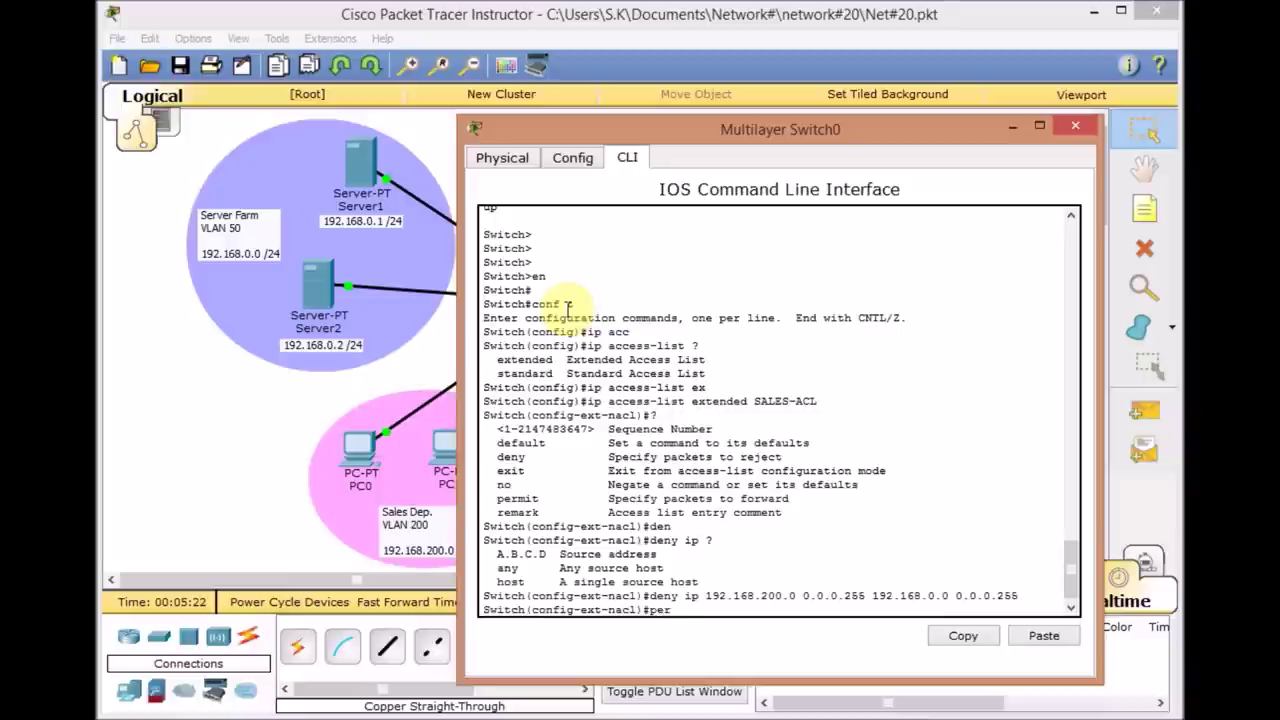
Add a SALES-ACL rule permitting IP traffic from any source to any destination, and exit the access-list configuration
{"action": "type", "text": "per"}
{"action": "key", "text": "Tab"}
{"action": "type", "text": "ip any an"}
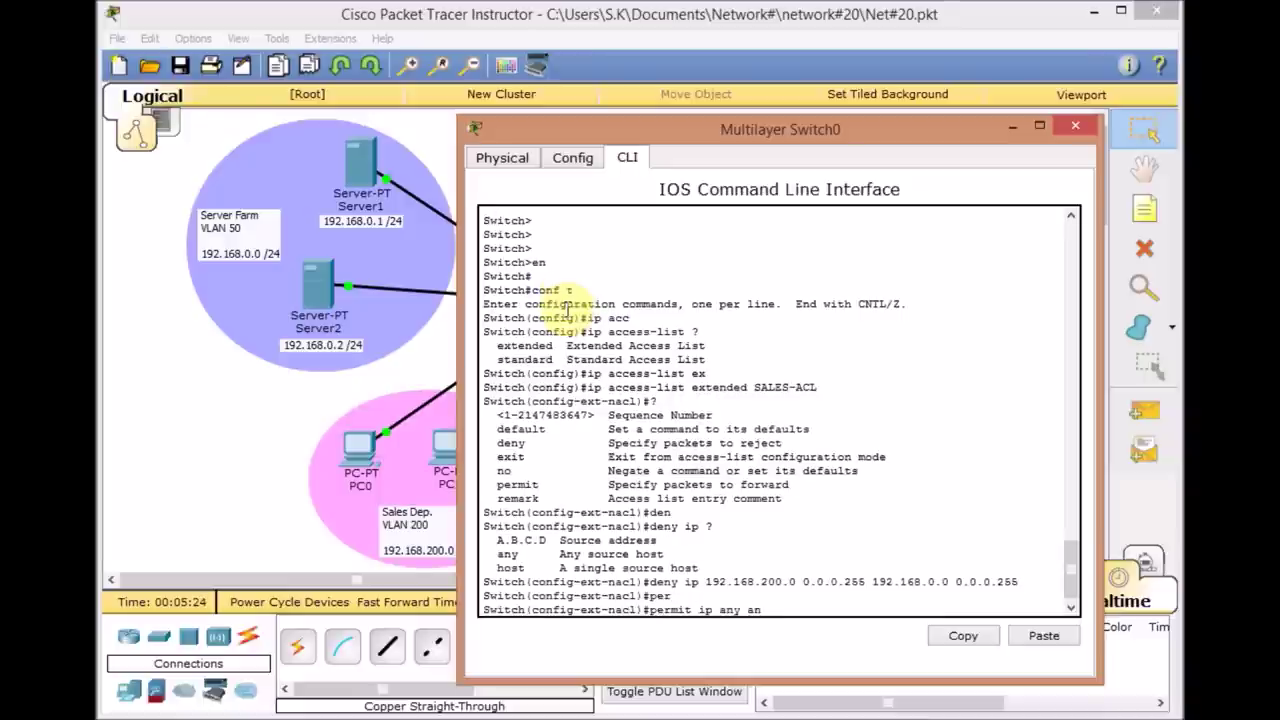
{"action": "type", "text": "y"}
{"action": "key", "text": "Return"}
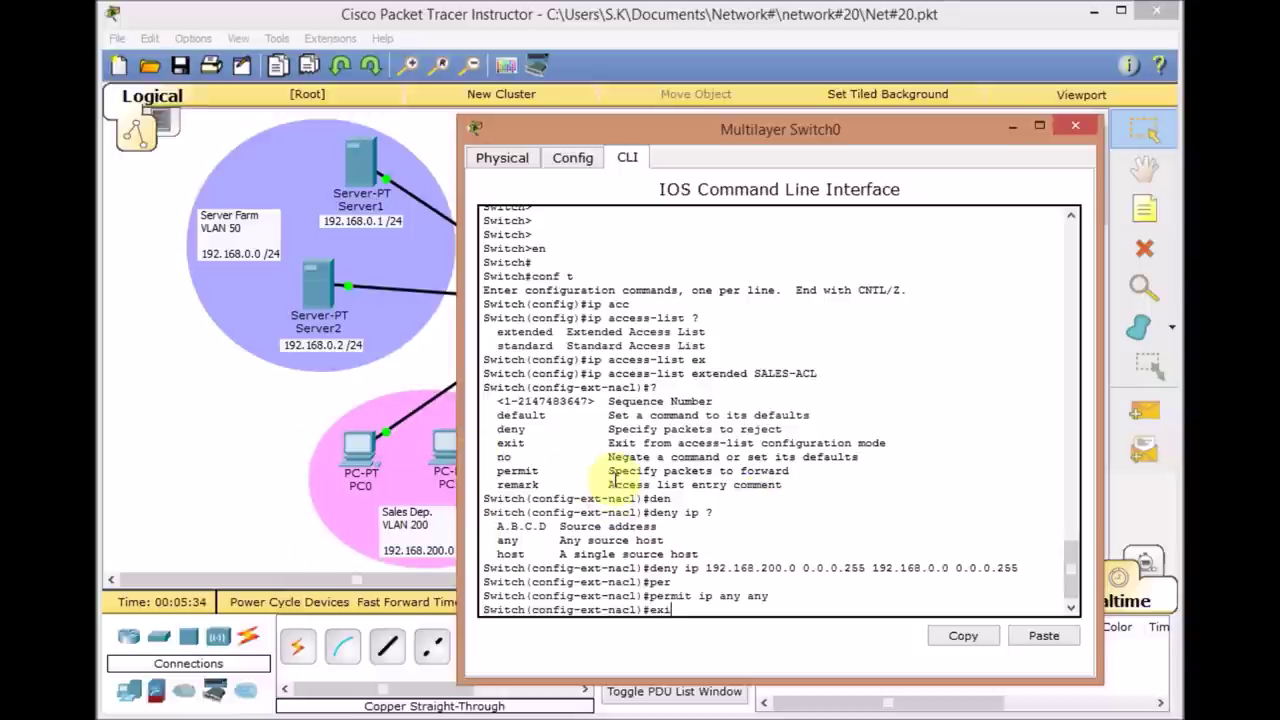
{"action": "key", "text": "Return"}
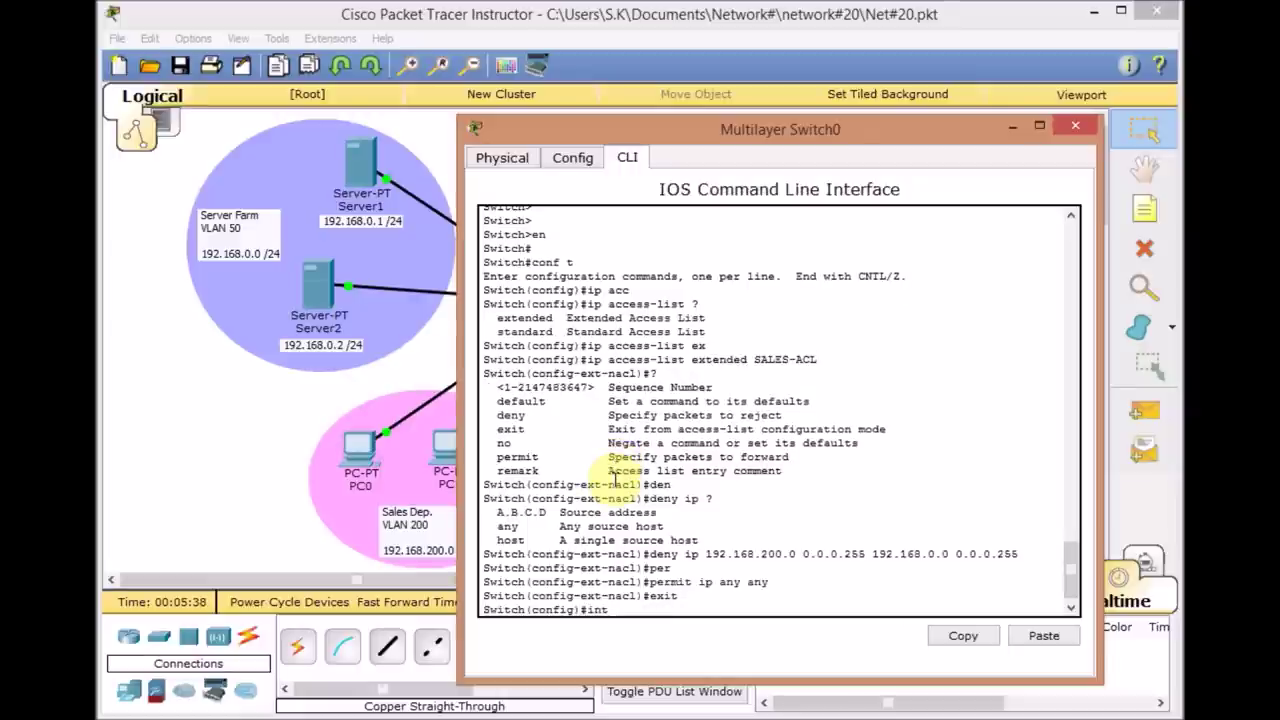
Apply SALES-ACL to the VLAN 200 interface as an inbound IP access group
{"action": "type", "text": "int vlan 200"}
{"action": "key", "text": "Return"}
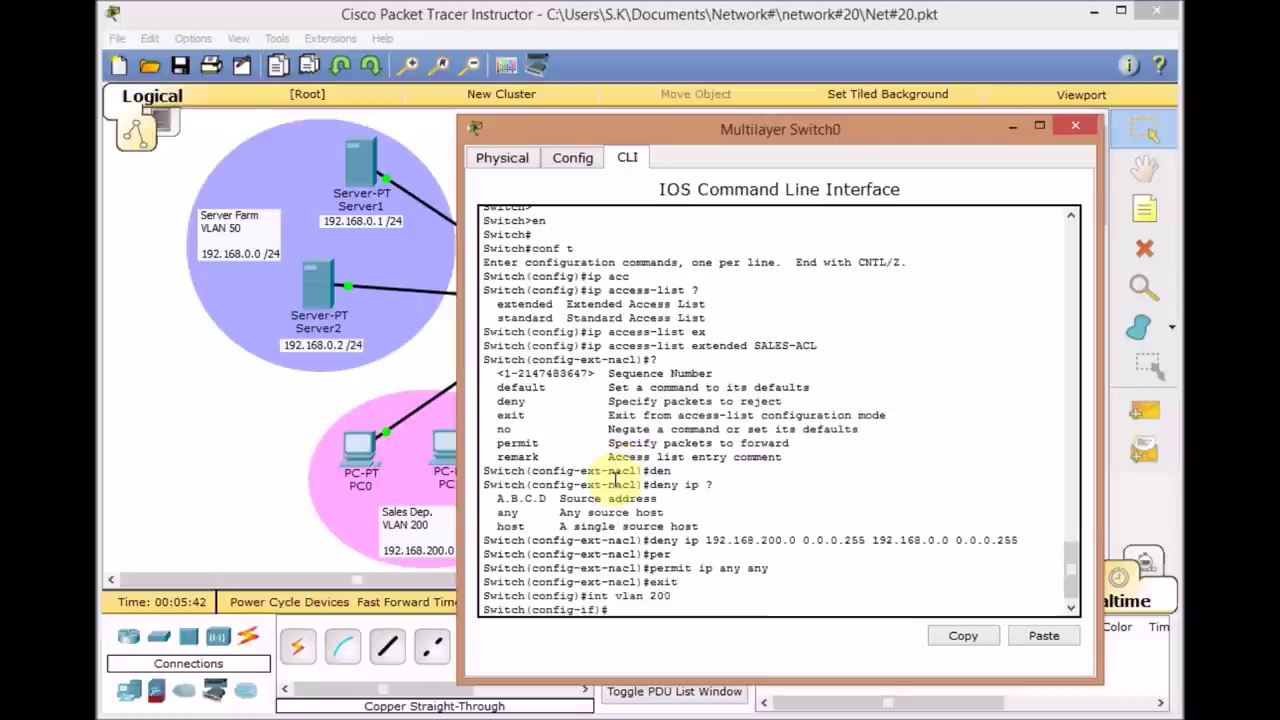
{"action": "type", "text": "ip acc"}
{"action": "key", "text": "Tab"}
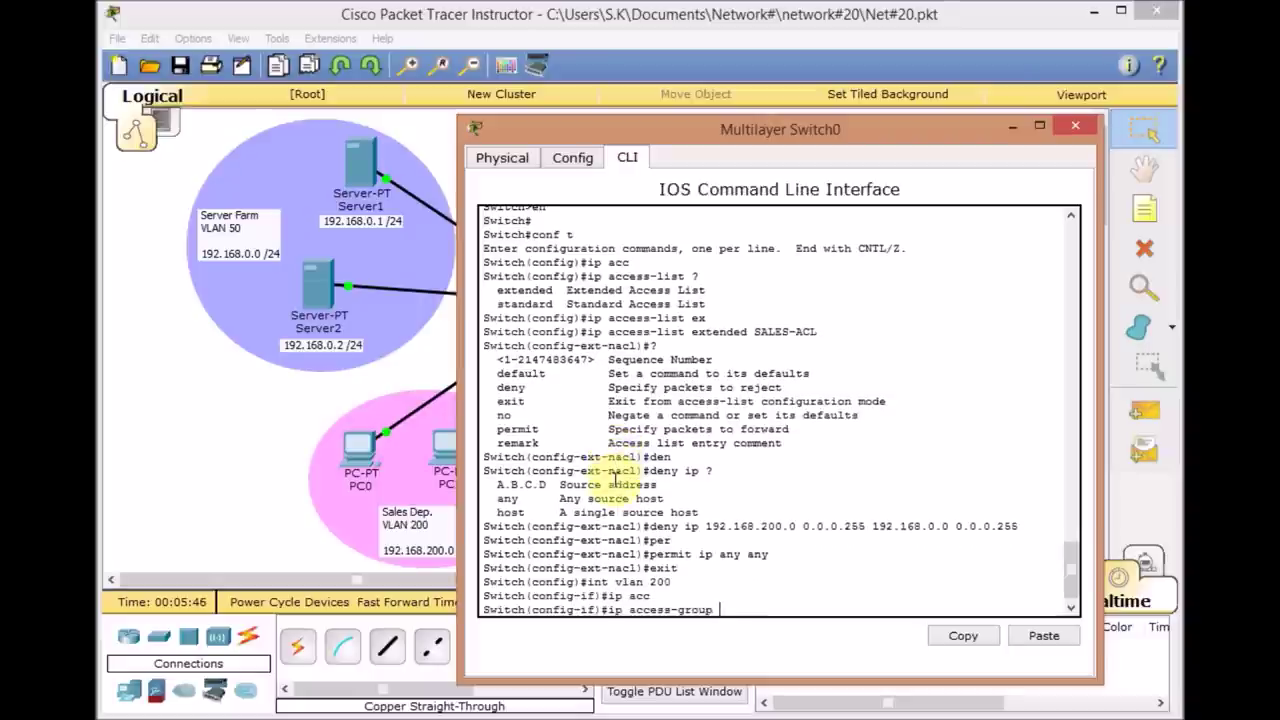
{"action": "type", "text": "SALES-ACL in"}
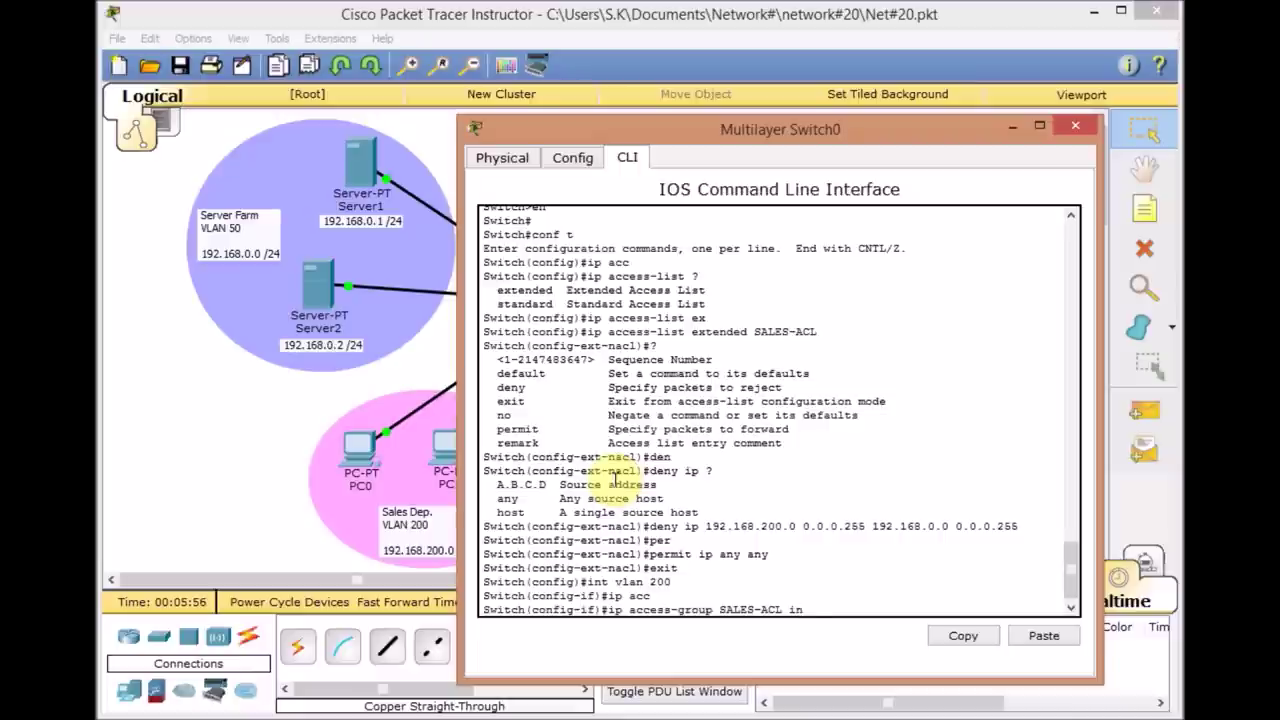
{"action": "key", "text": "Return"}
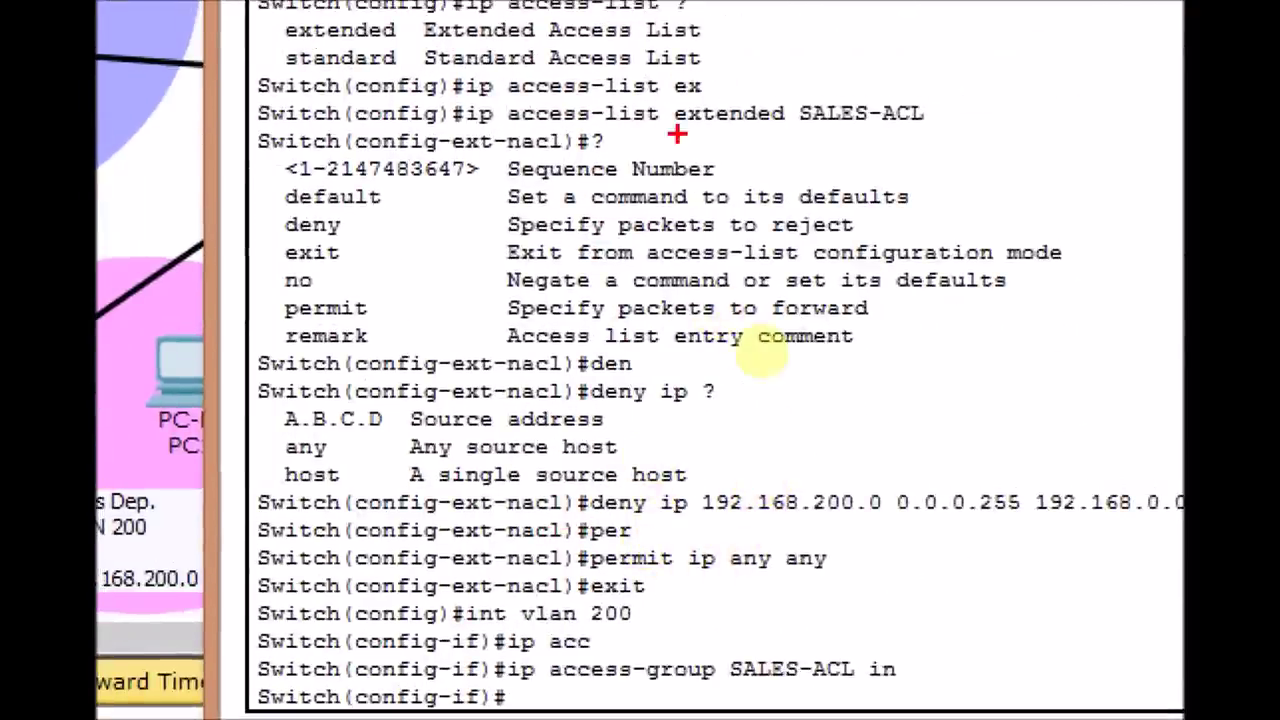
{"action": "left_click_drag", "start_coordinate": [800, 130], "coordinate": [940, 142]}
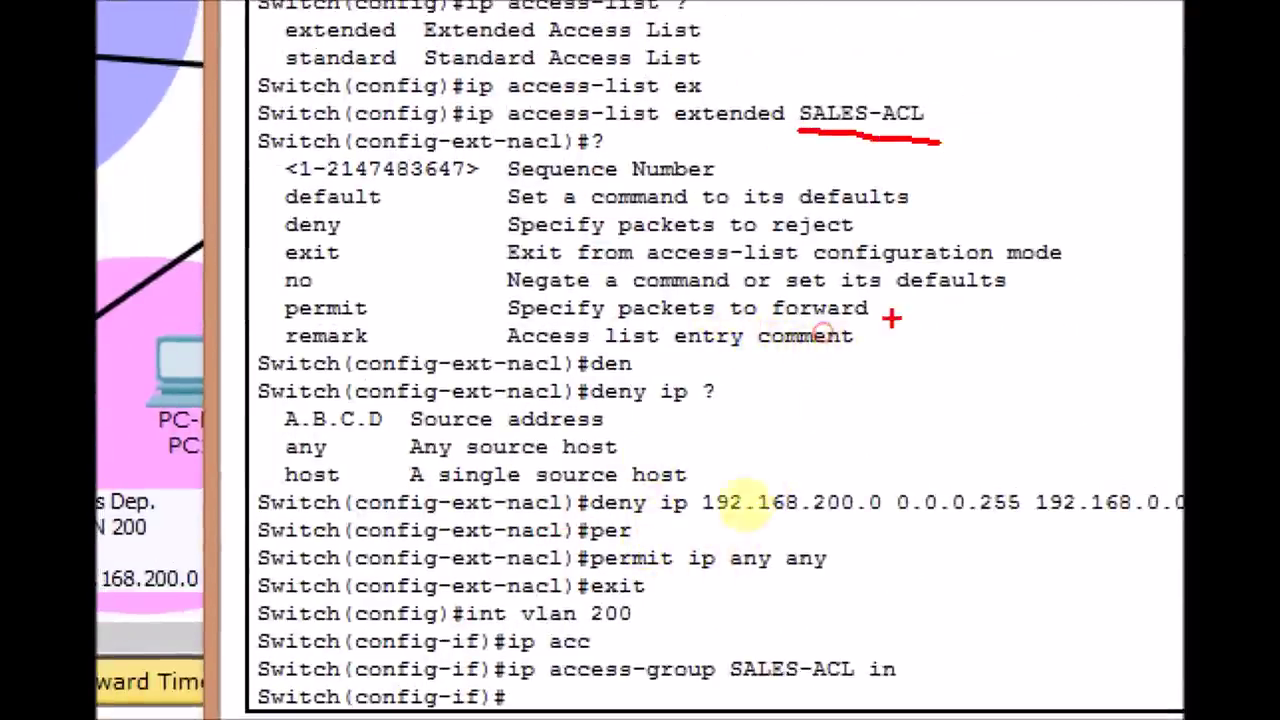
{"action": "left_click_drag", "start_coordinate": [590, 514], "coordinate": [962, 532]}
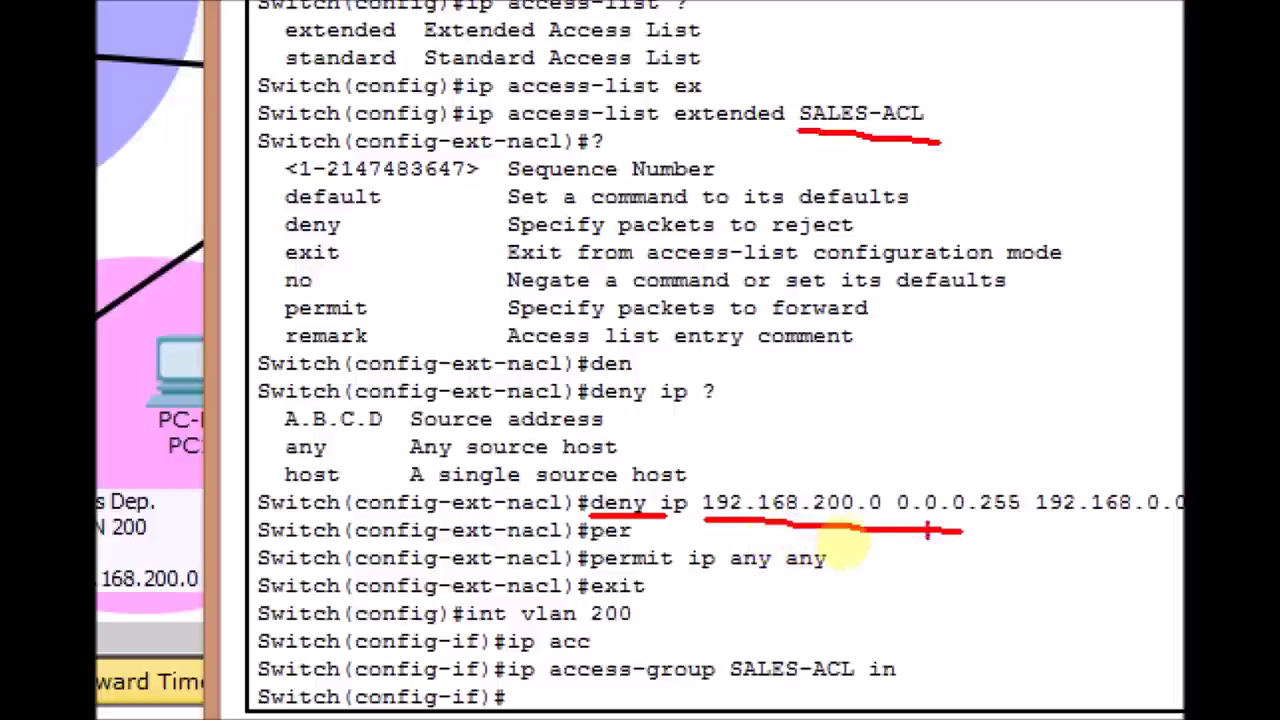
{"action": "left_click_drag", "start_coordinate": [1030, 505], "coordinate": [1175, 538]}
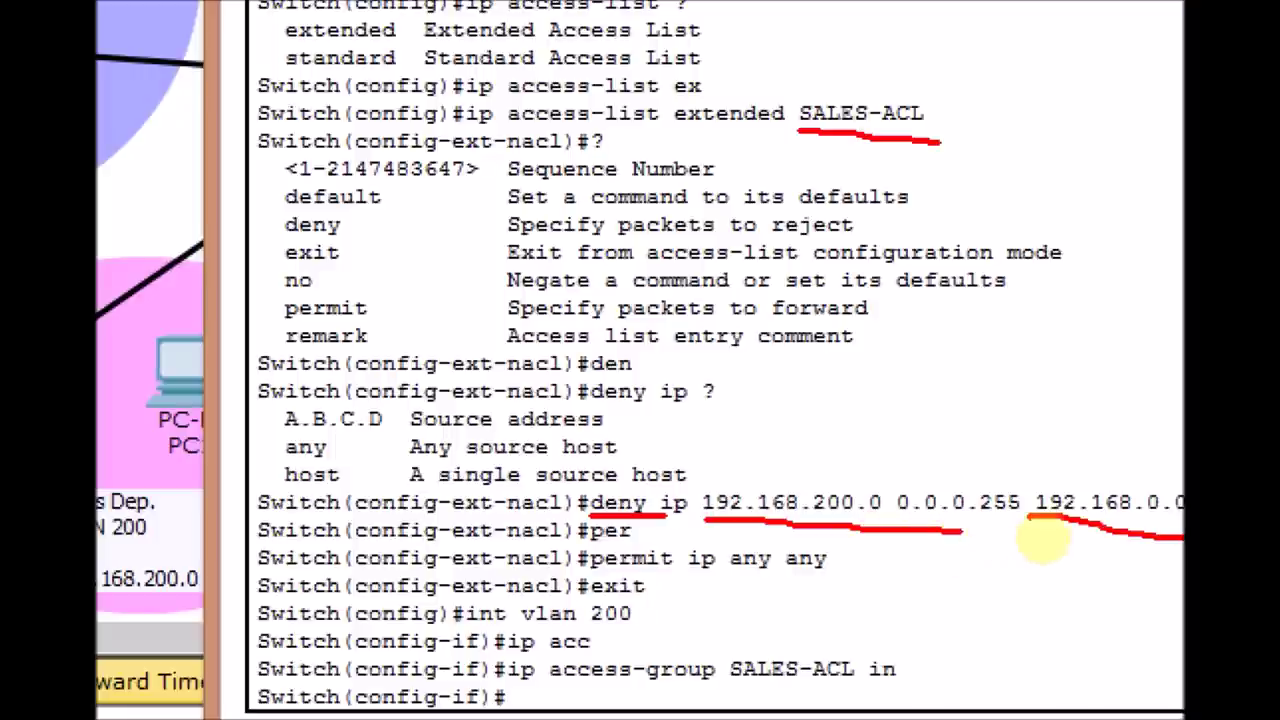
{"action": "left_click_drag", "start_coordinate": [1035, 505], "coordinate": [1180, 538]}
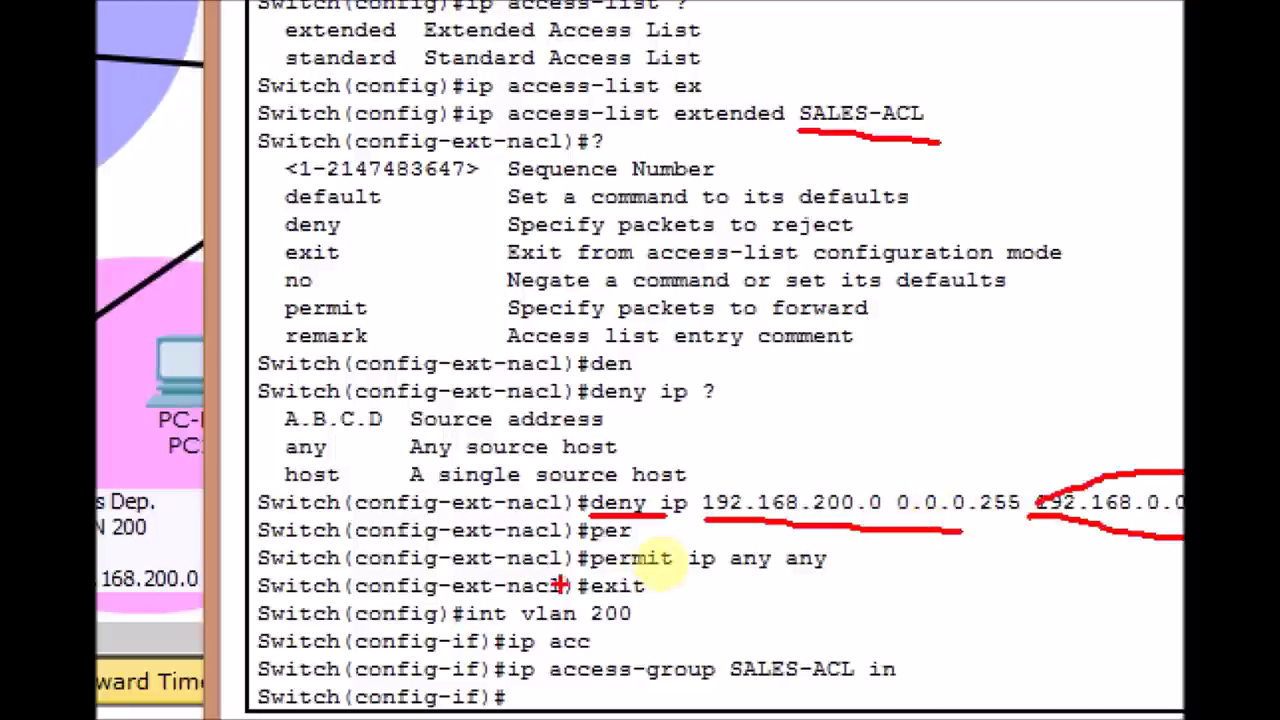
{"action": "left_click_drag", "start_coordinate": [590, 570], "coordinate": [842, 576]}
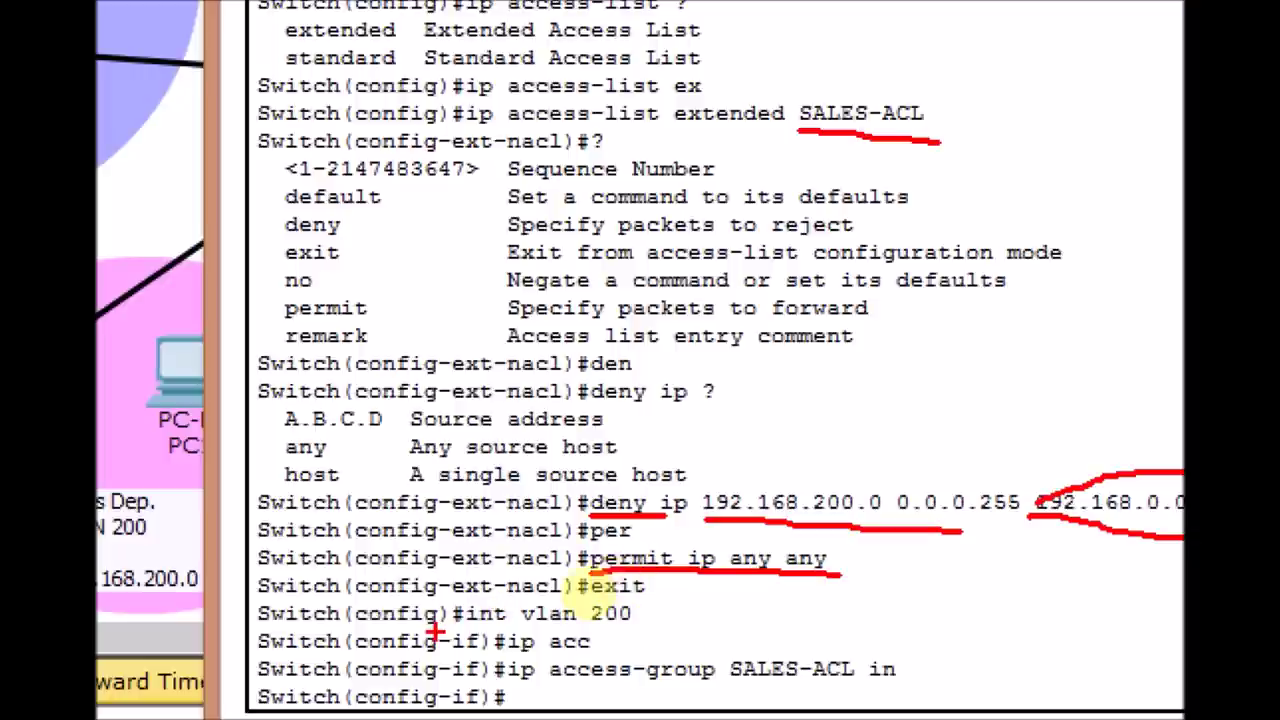
{"action": "left_click_drag", "start_coordinate": [727, 688], "coordinate": [862, 690]}
{"action": "left_click_drag", "start_coordinate": [466, 630], "coordinate": [660, 628]}
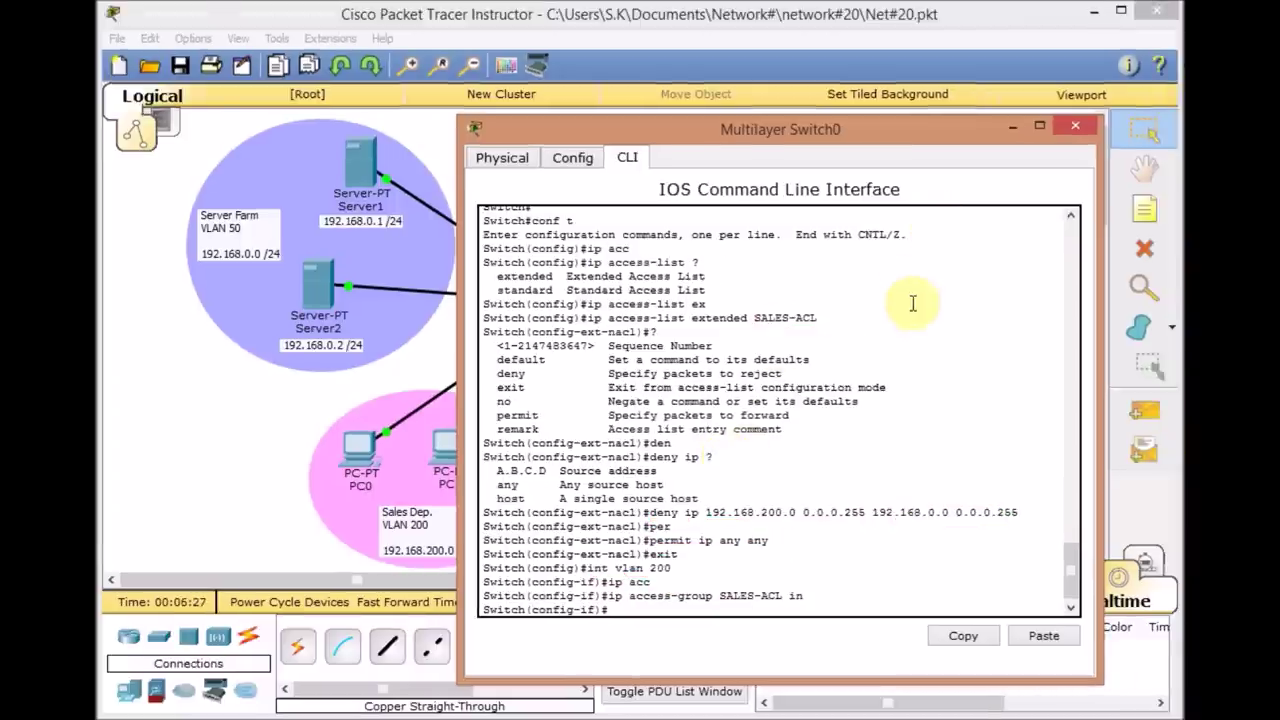
Return Multilayer Switch0 to privileged mode and display its access lists with sh access-lists
{"action": "key", "text": "ctrl+z"}
{"action": "key", "text": "Return"}
{"action": "key", "text": "Return"}
{"action": "key", "text": "Return"}
{"action": "type", "text": "sh acc"}
{"action": "key", "text": "Tab"}
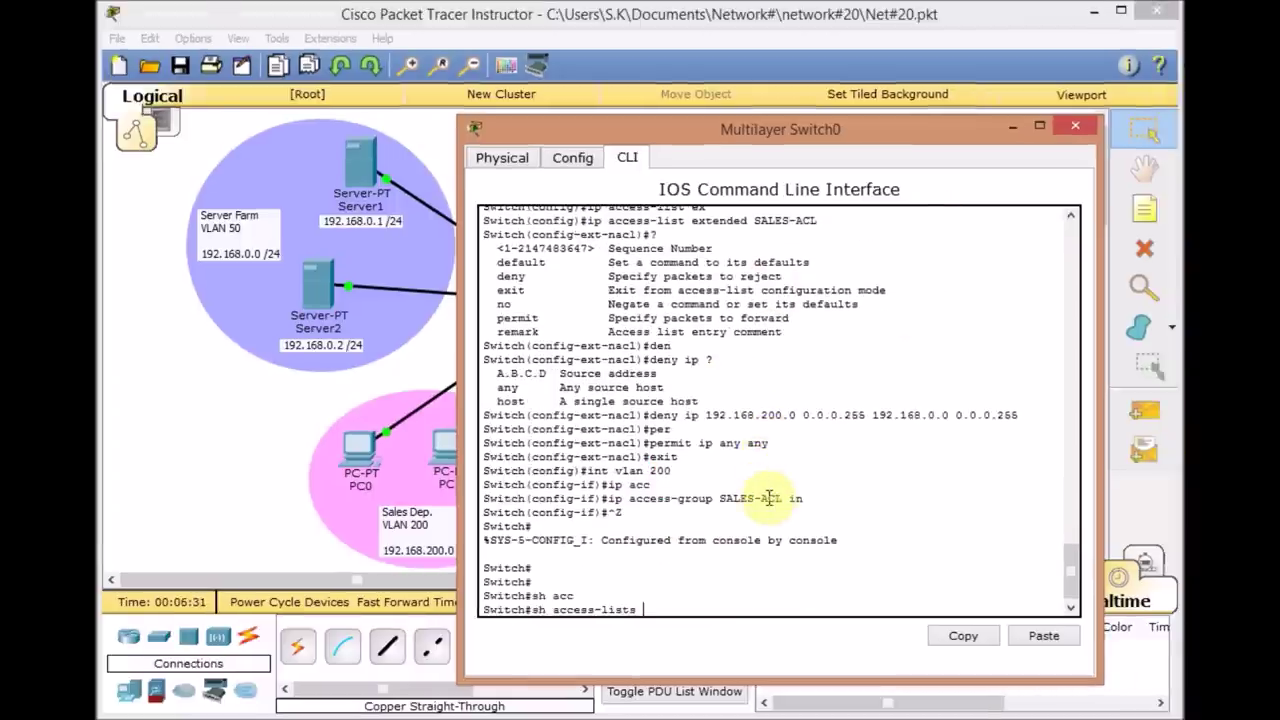
{"action": "key", "text": "Return"}
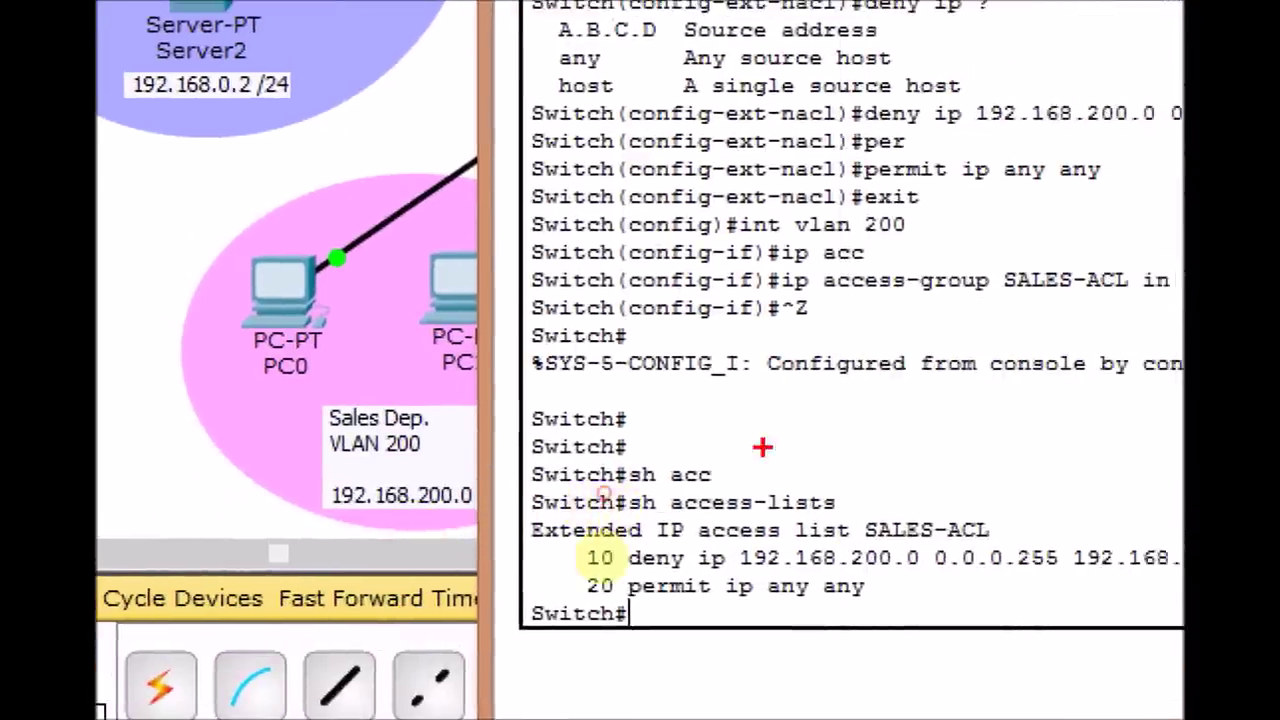
{"action": "left_click_drag", "start_coordinate": [569, 543], "coordinate": [571, 598]}
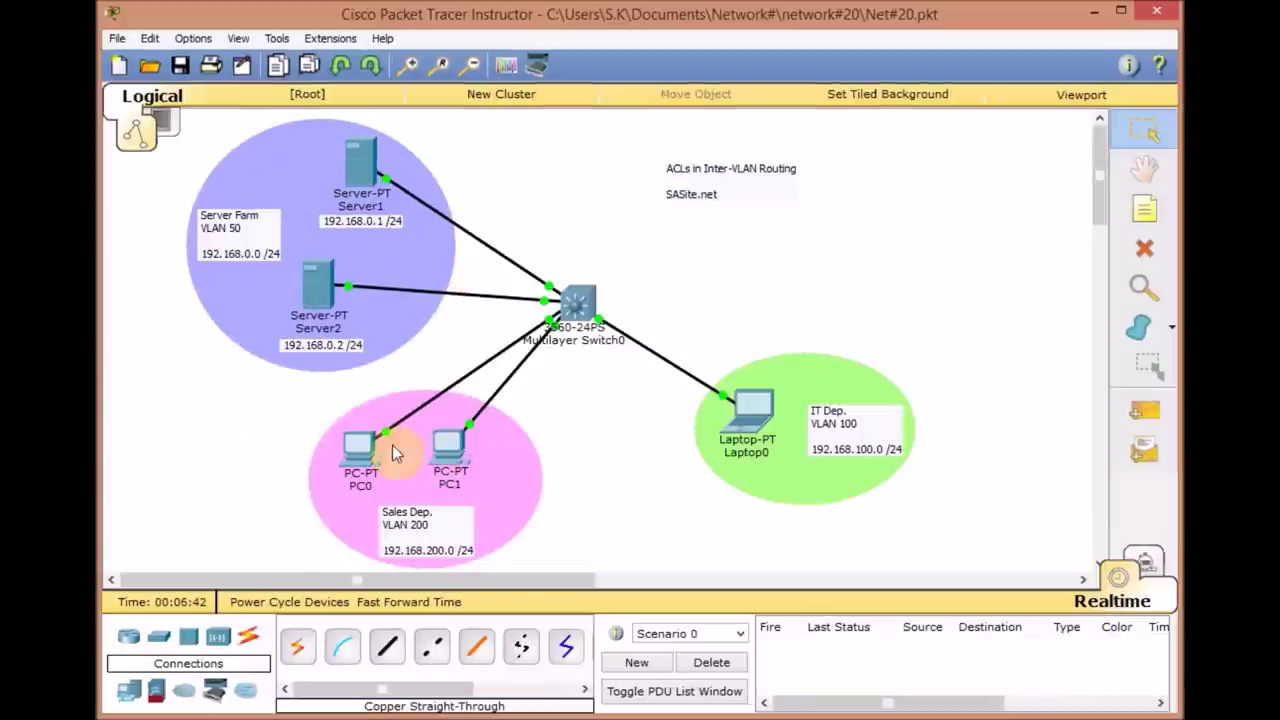
Ping Server2 at 192.168.0.2 and Server1 at 192.168.0.1 from PC1's Command Prompt
{"action": "left_click", "coordinate": [449, 447]}
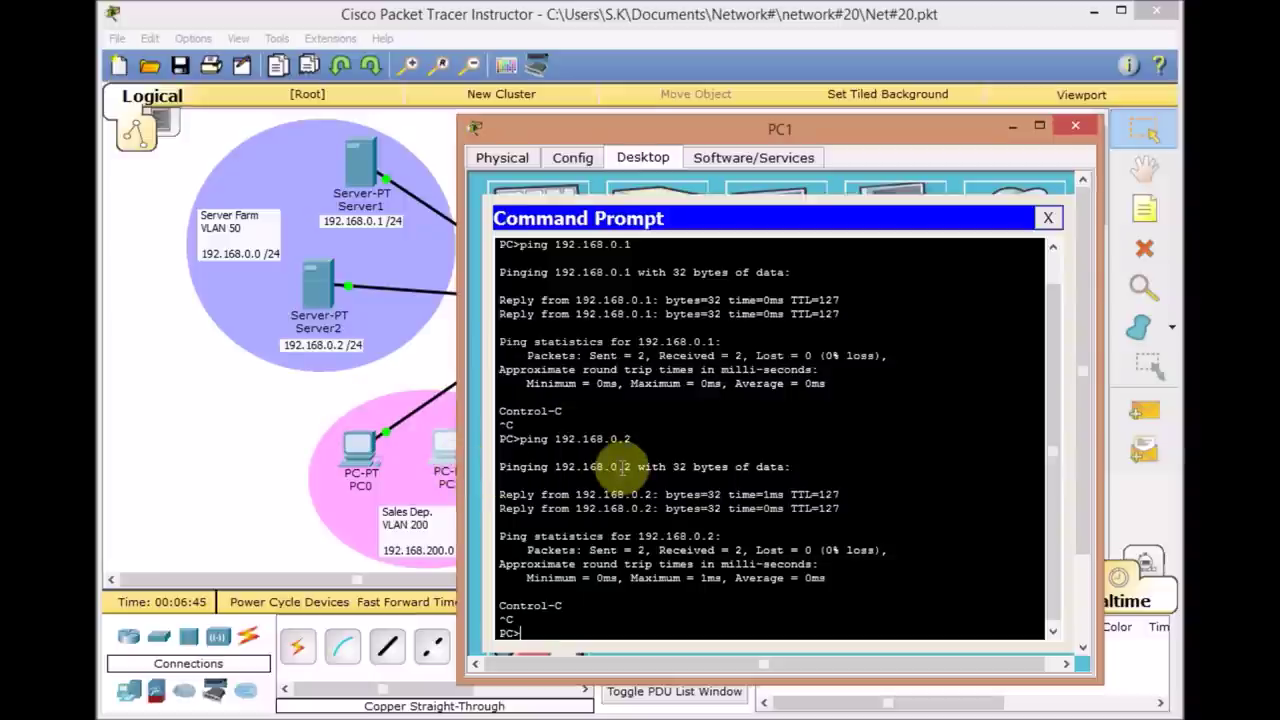
{"action": "key", "text": "Up"}
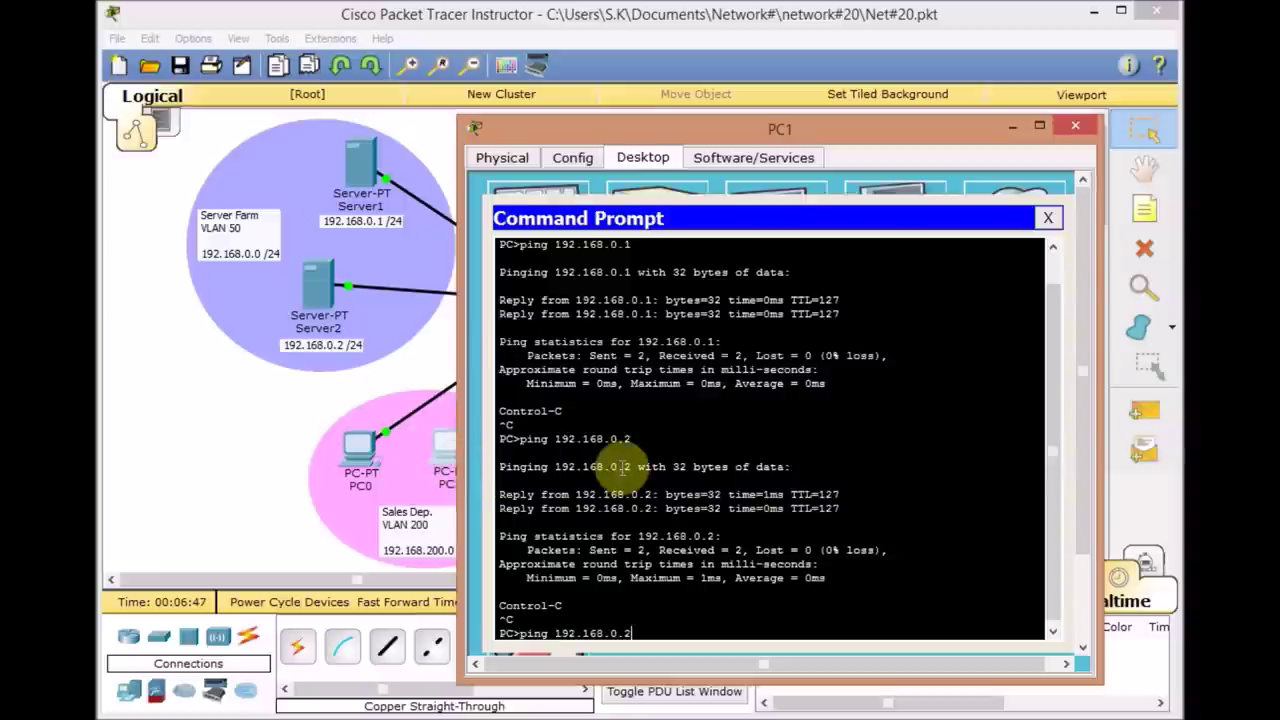
{"action": "key", "text": "Return"}
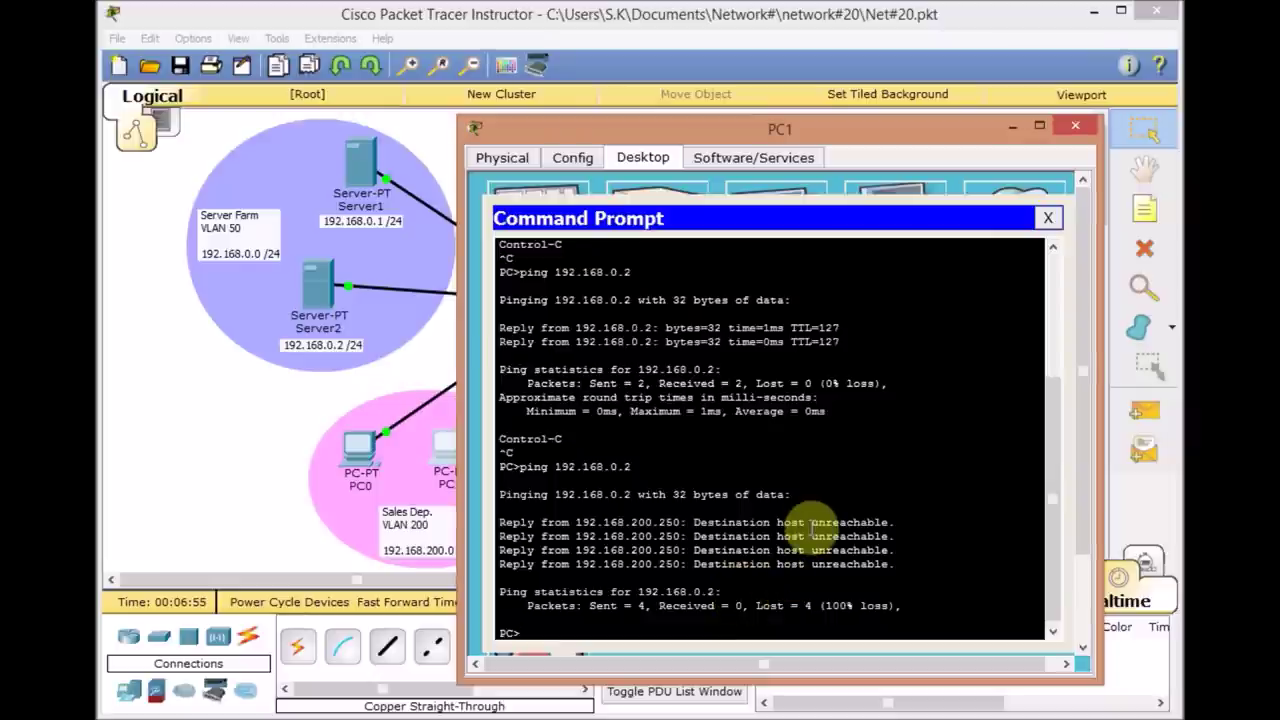
{"action": "key", "text": "Up"}
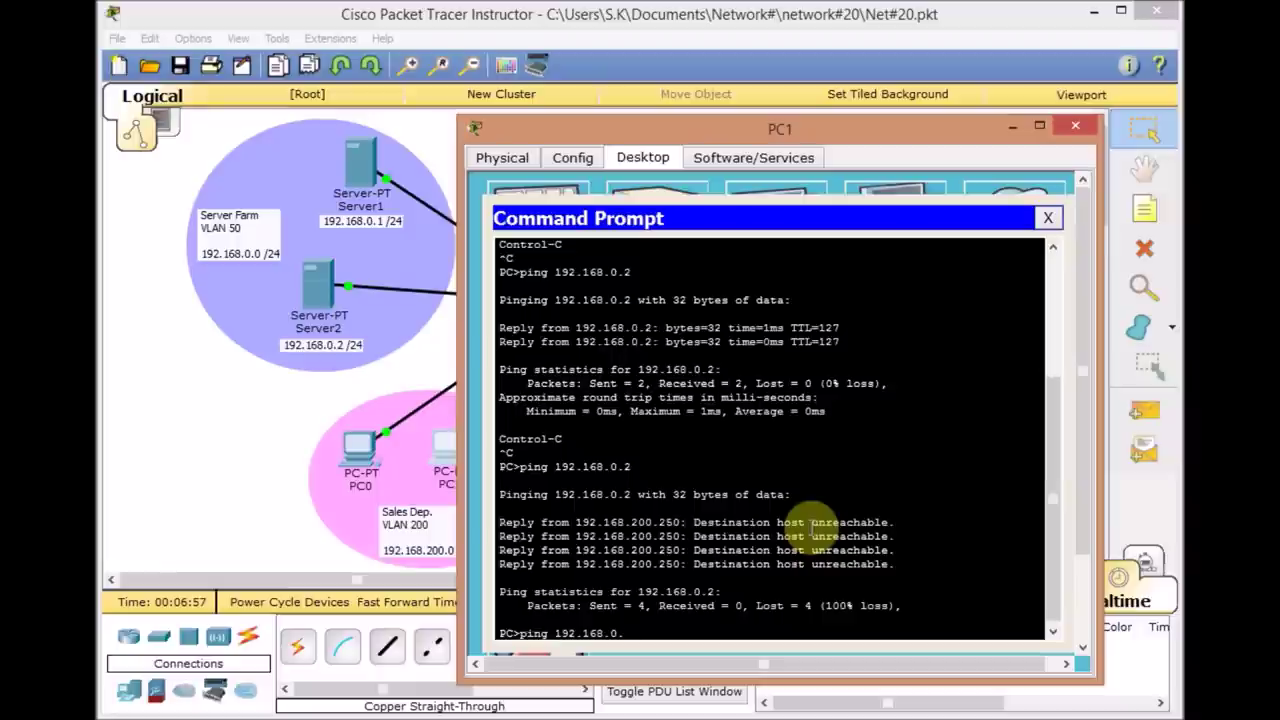
{"action": "key", "text": "Return"}
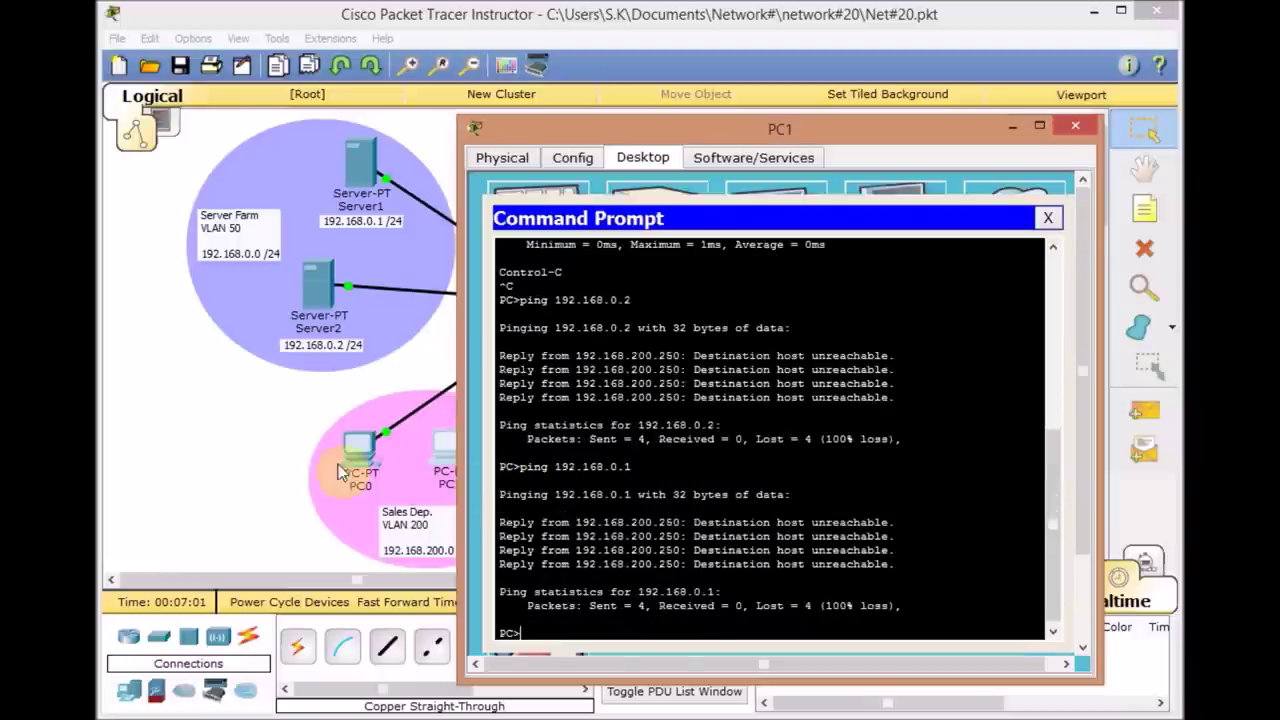
{"action": "left_click", "coordinate": [1075, 125]}
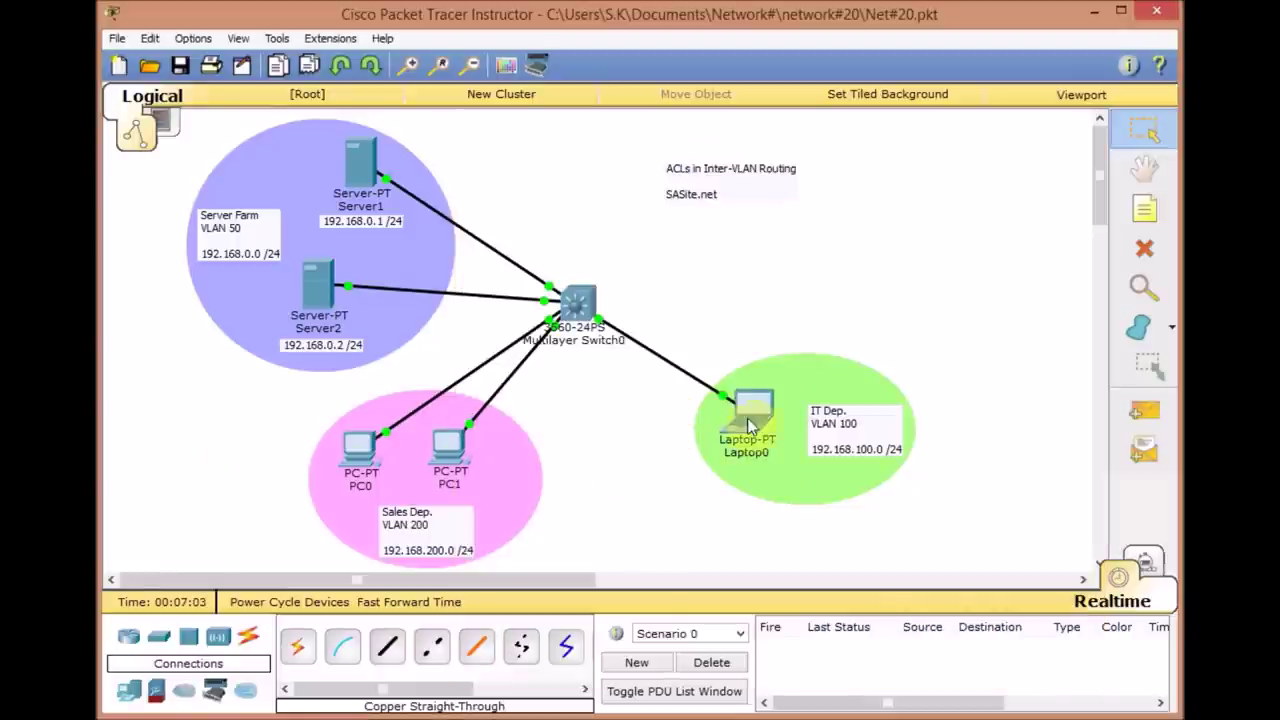
Ping 192.168.100.1 in the IT department's VLAN 100 from PC1 and return to the network topology
{"action": "left_click", "coordinate": [452, 448]}
{"action": "type", "text": "pi"}
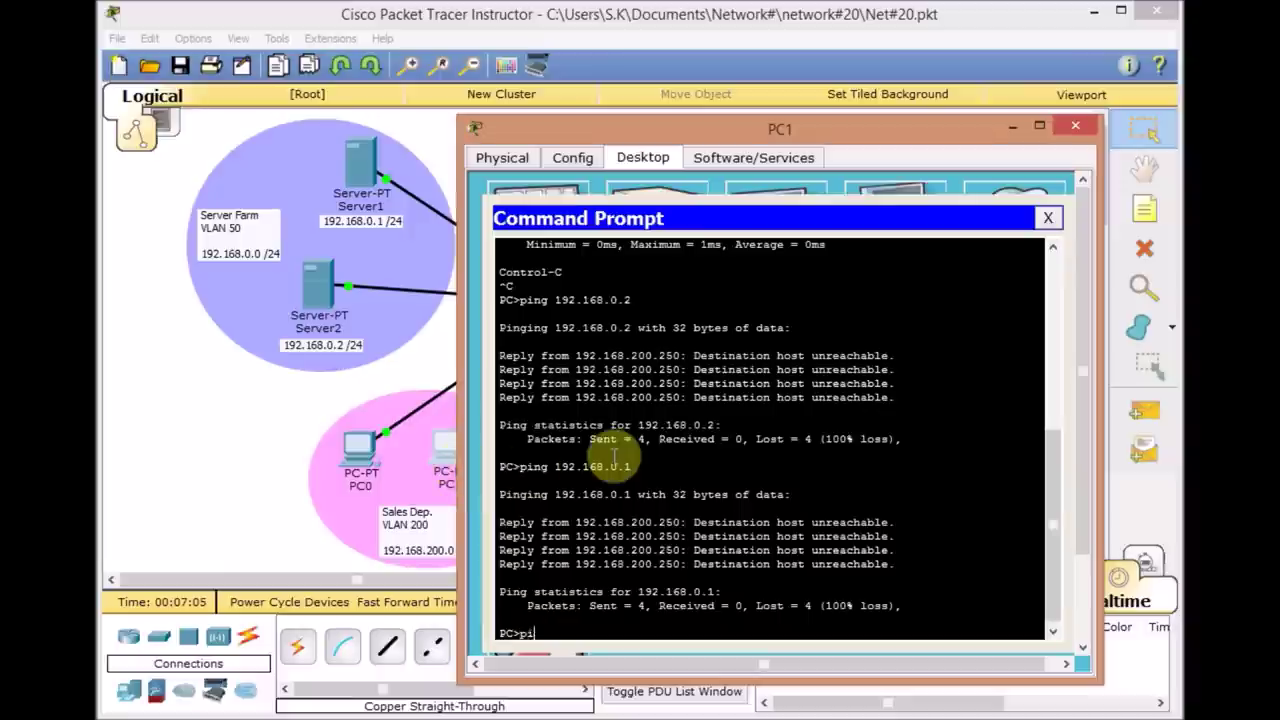
{"action": "type", "text": "ng 192.168.100.1"}
{"action": "key", "text": "Return"}
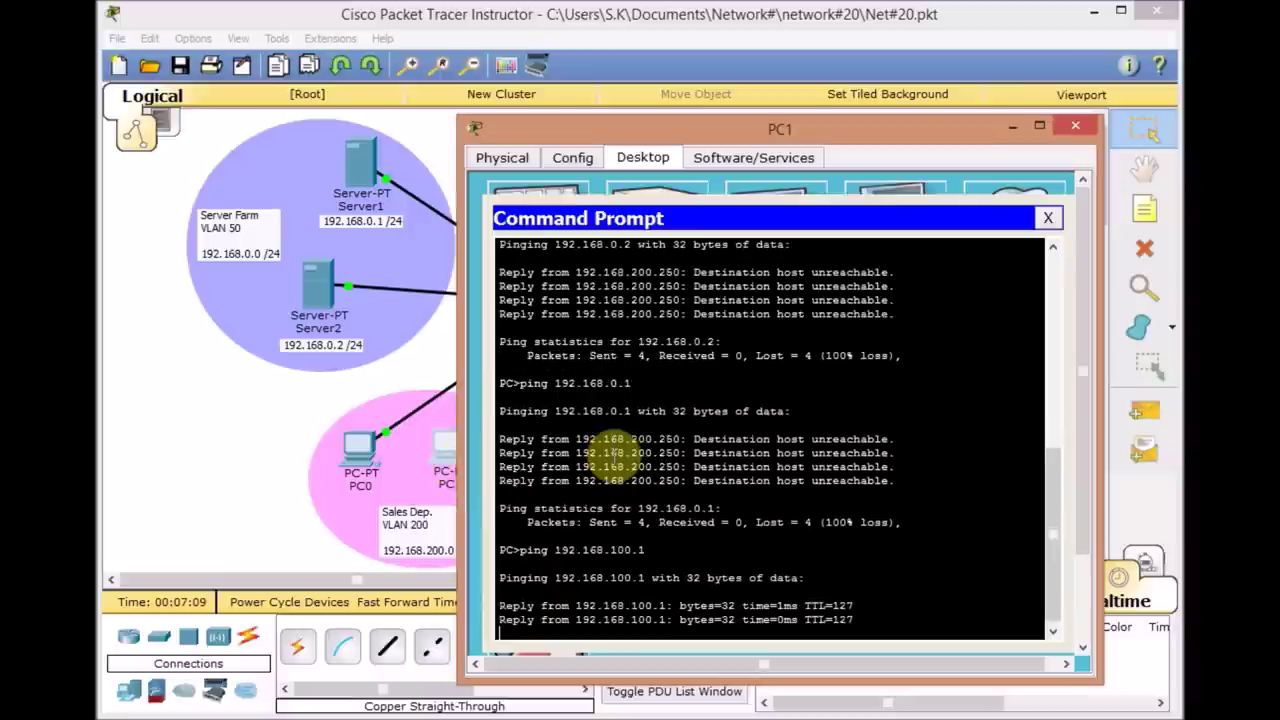
{"action": "left_click", "coordinate": [280, 434]}
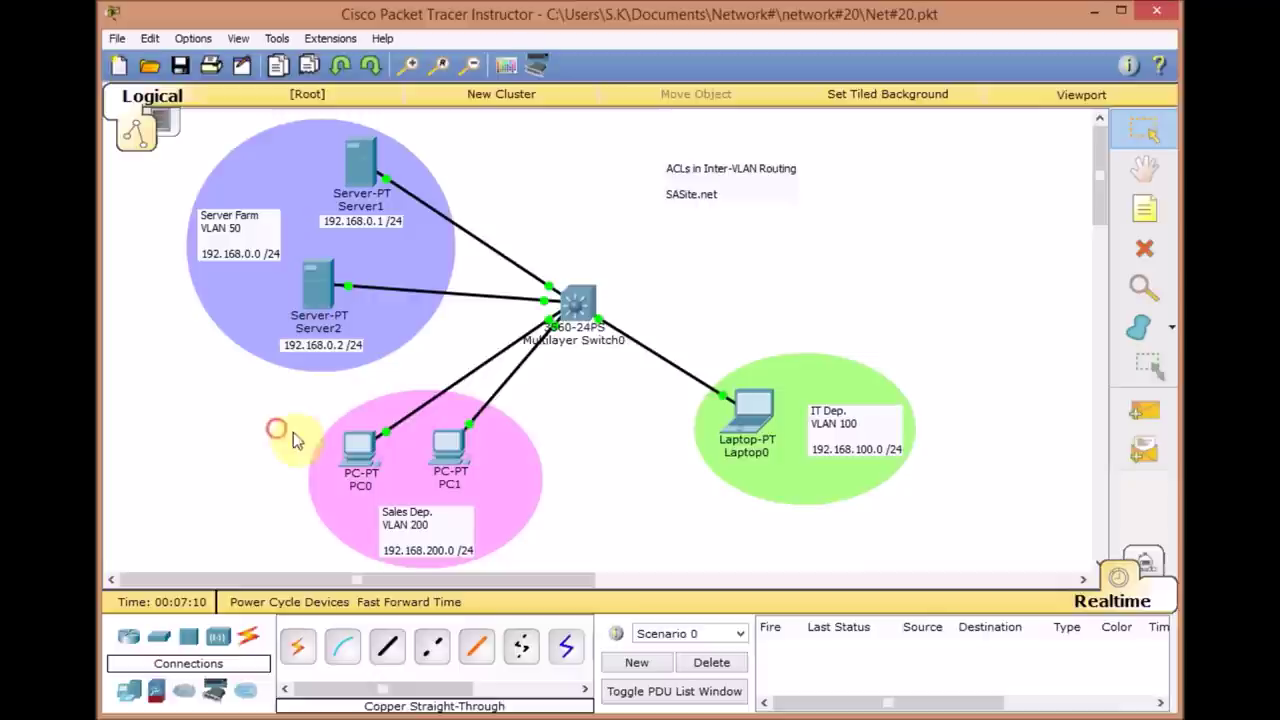
Display the access lists on Multilayer Switch0 again to check the match counts of the SALES-ACL rules
{"action": "left_click", "coordinate": [566, 306]}
{"action": "key", "text": "Up"}
{"action": "key", "text": "Return"}
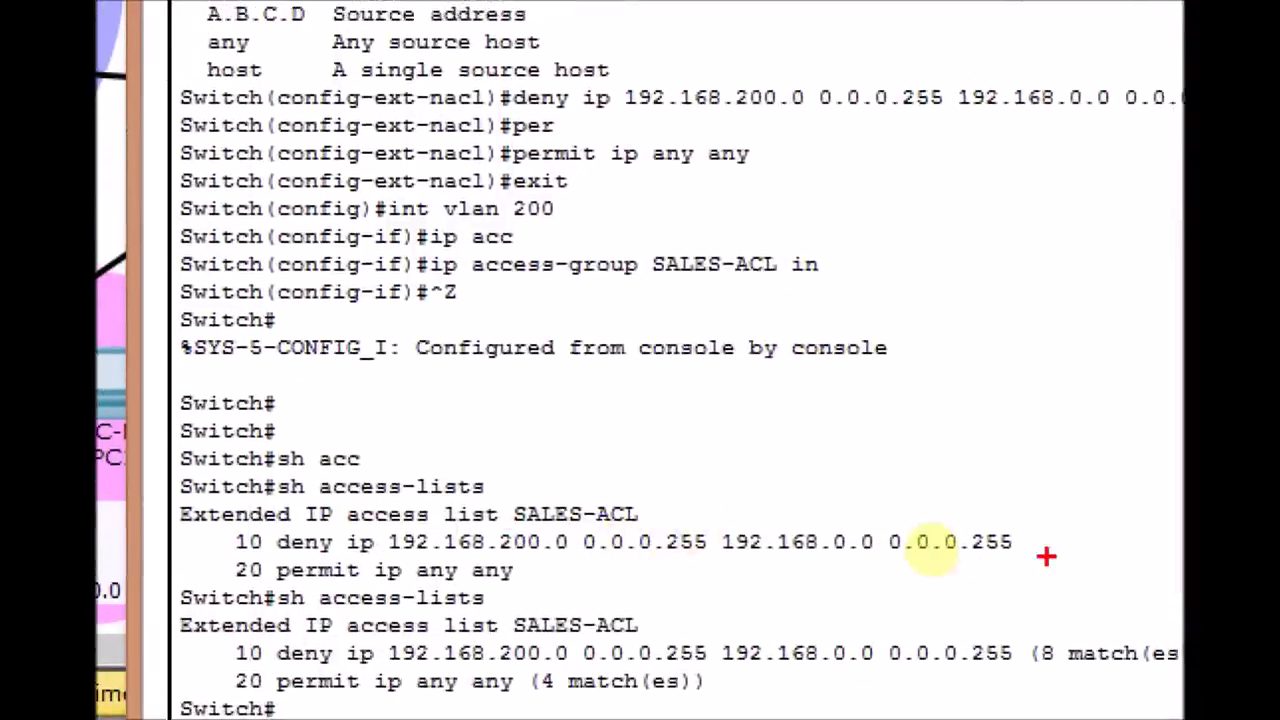
{"action": "left_click_drag", "start_coordinate": [1020, 540], "coordinate": [1072, 541]}
{"action": "left_click_drag", "start_coordinate": [527, 572], "coordinate": [582, 572]}
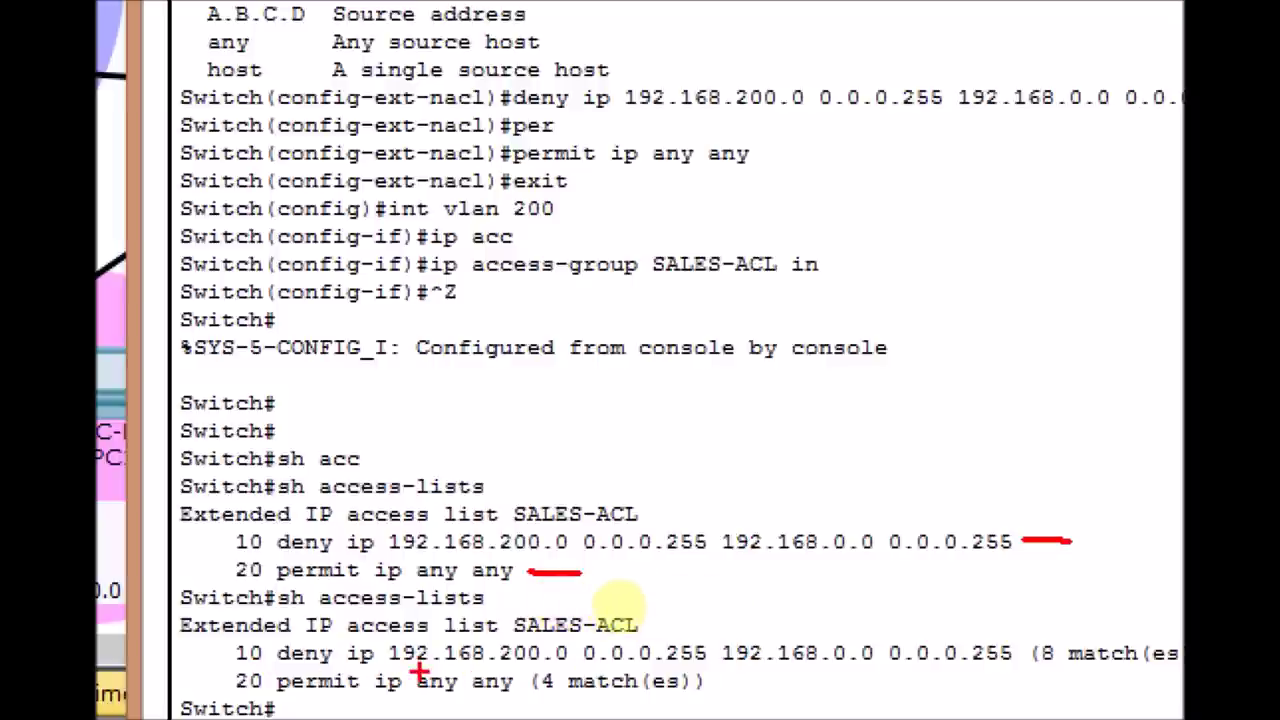
{"action": "mouse_move", "coordinate": [1038, 646]}
{"action": "left_mouse_down"}
{"action": "mouse_move", "coordinate": [1035, 660]}
{"action": "mouse_move", "coordinate": [1125, 683]}
{"action": "left_mouse_up"}
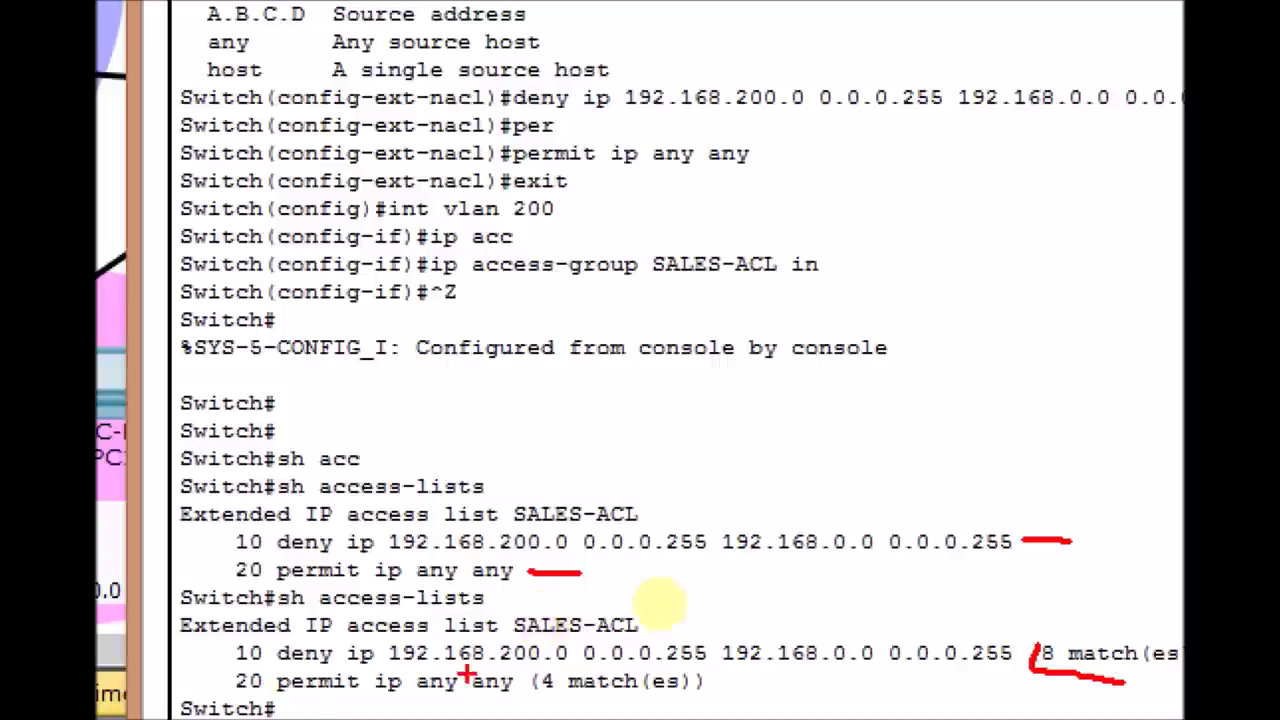
{"action": "left_click_drag", "start_coordinate": [280, 690], "coordinate": [345, 690]}
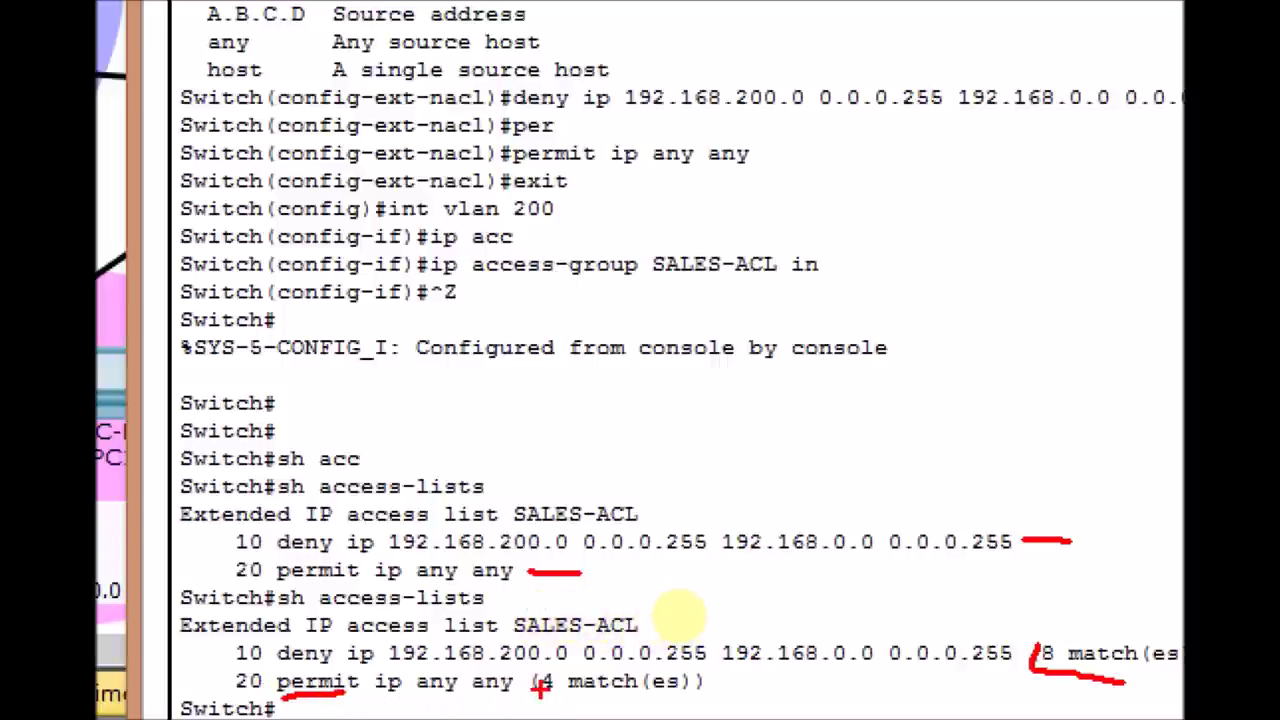
{"action": "left_click_drag", "start_coordinate": [540, 690], "coordinate": [614, 690]}
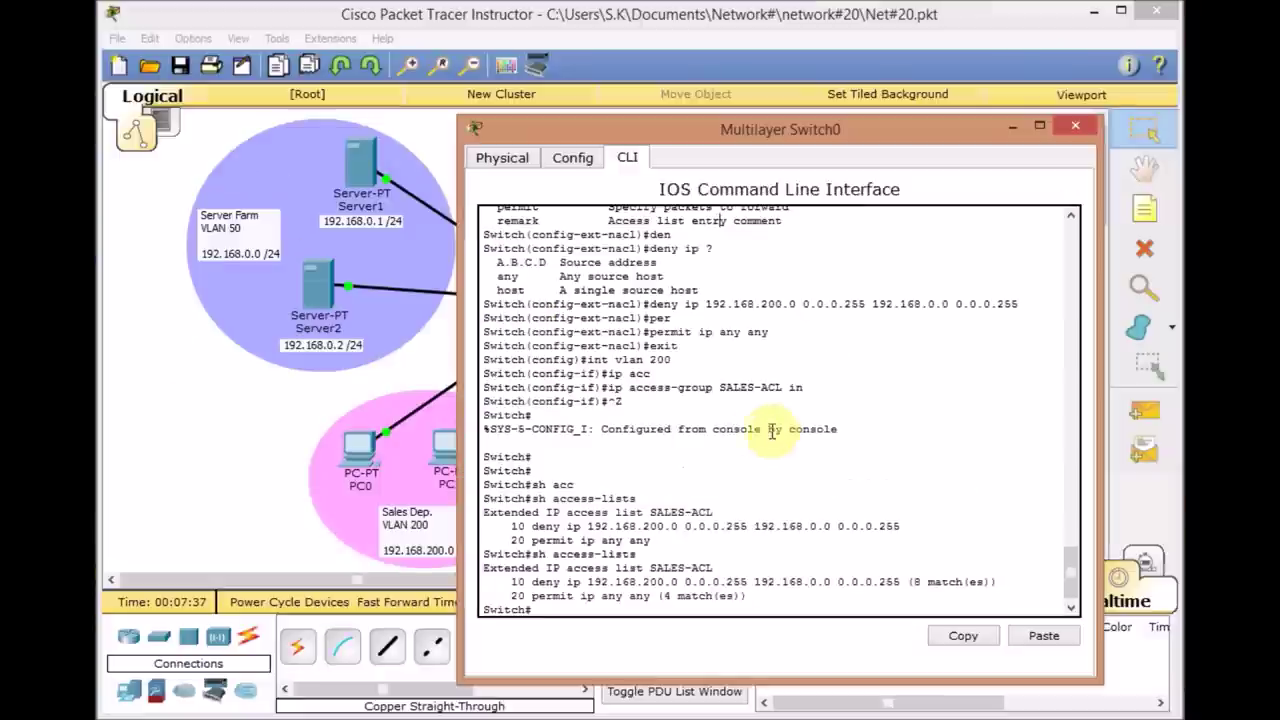
{"action": "key", "text": "alt+F4"}
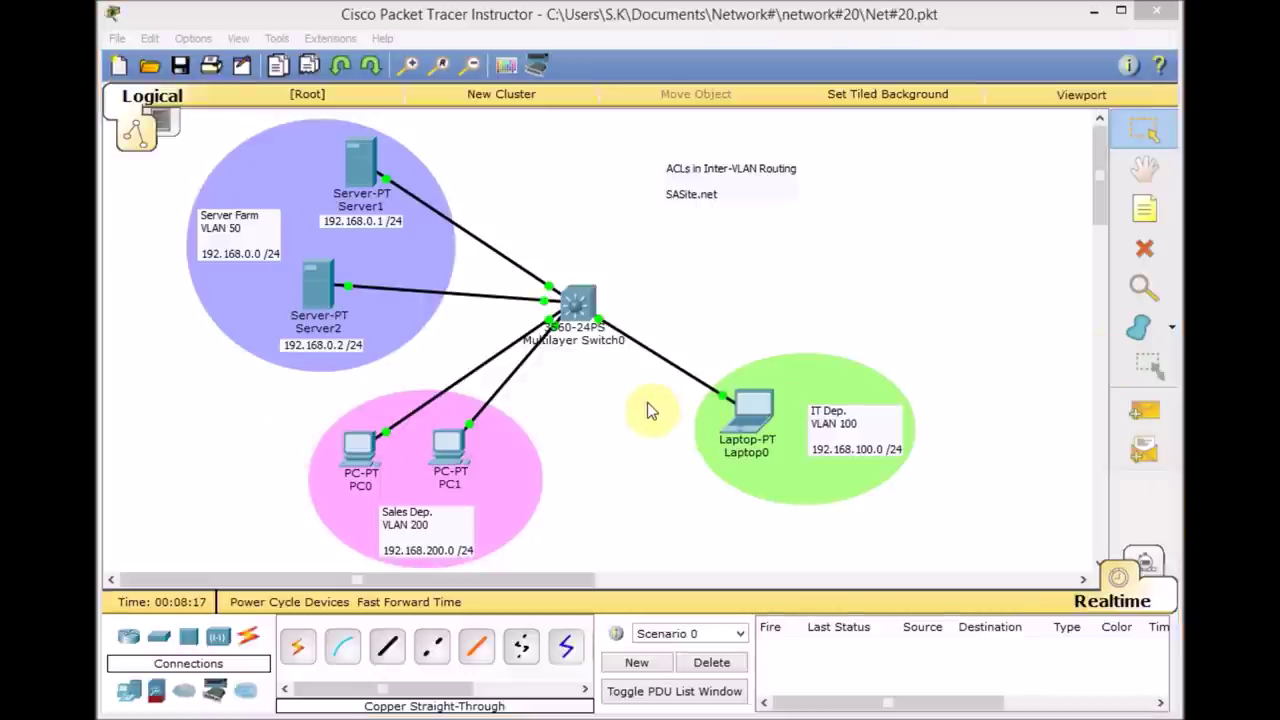
{"action": "left_click", "coordinate": [490, 487]}
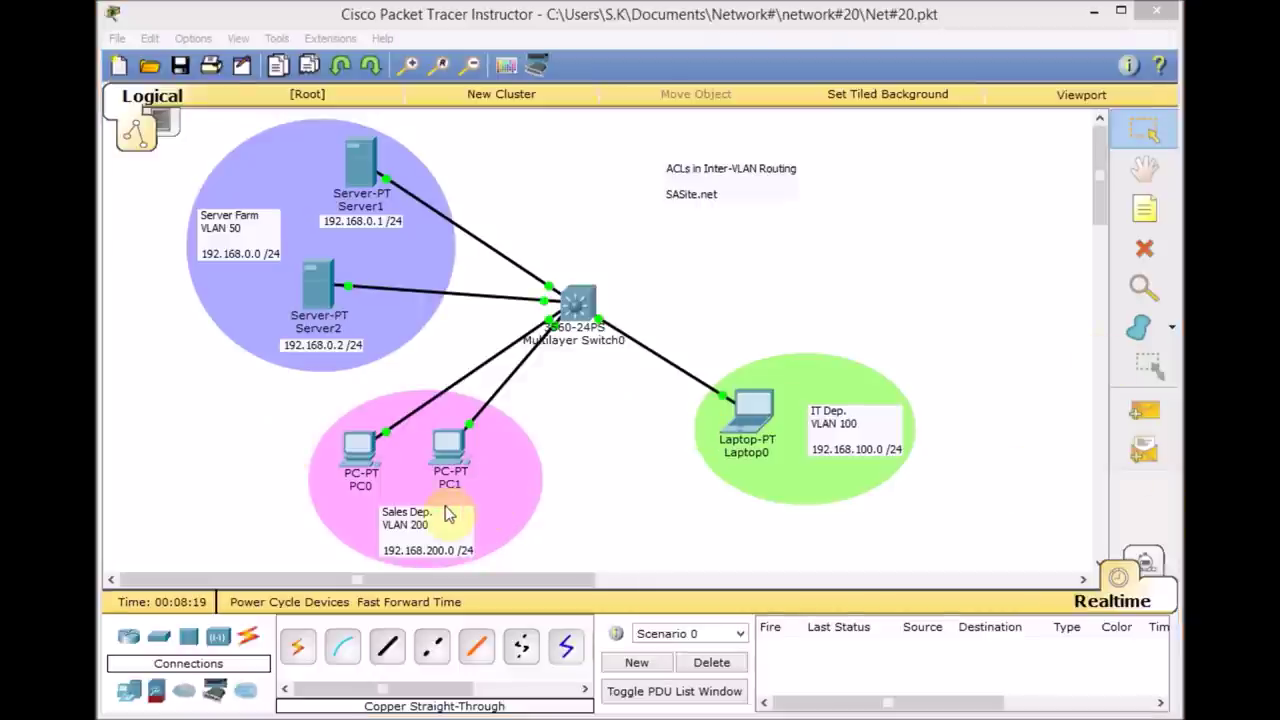
{"action": "left_click", "coordinate": [359, 473]}
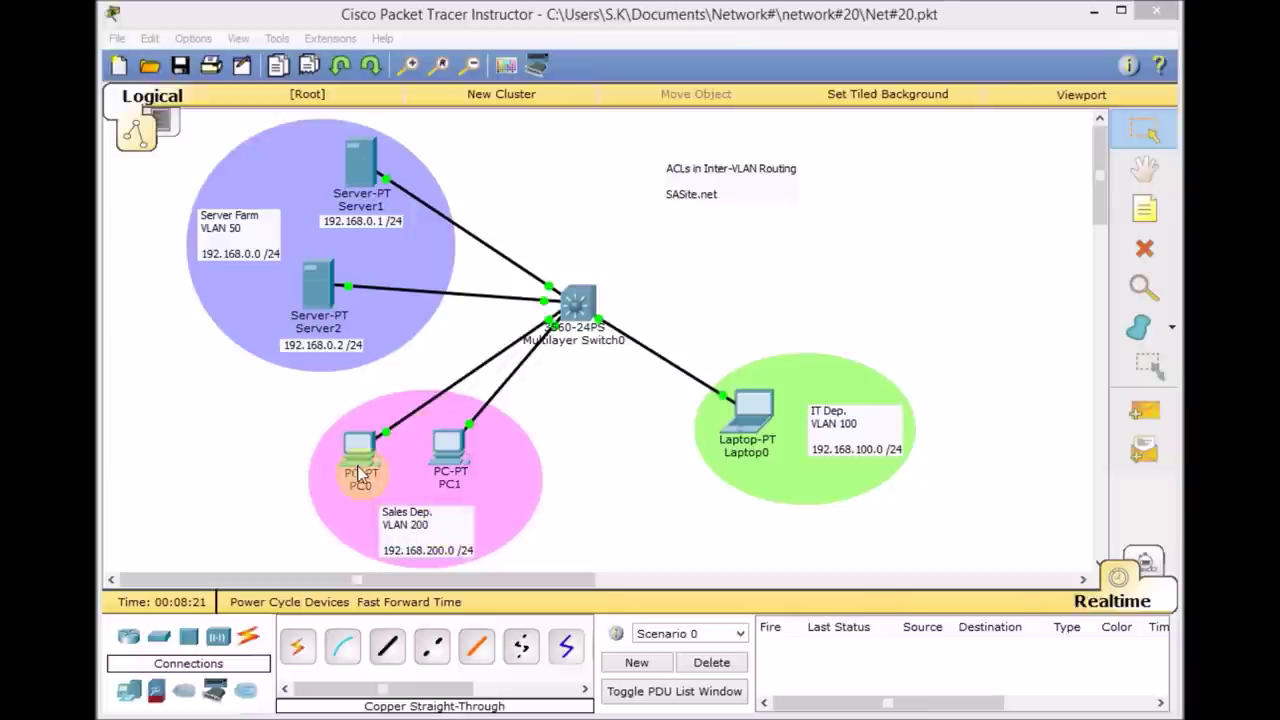
{"action": "left_click", "coordinate": [474, 487]}
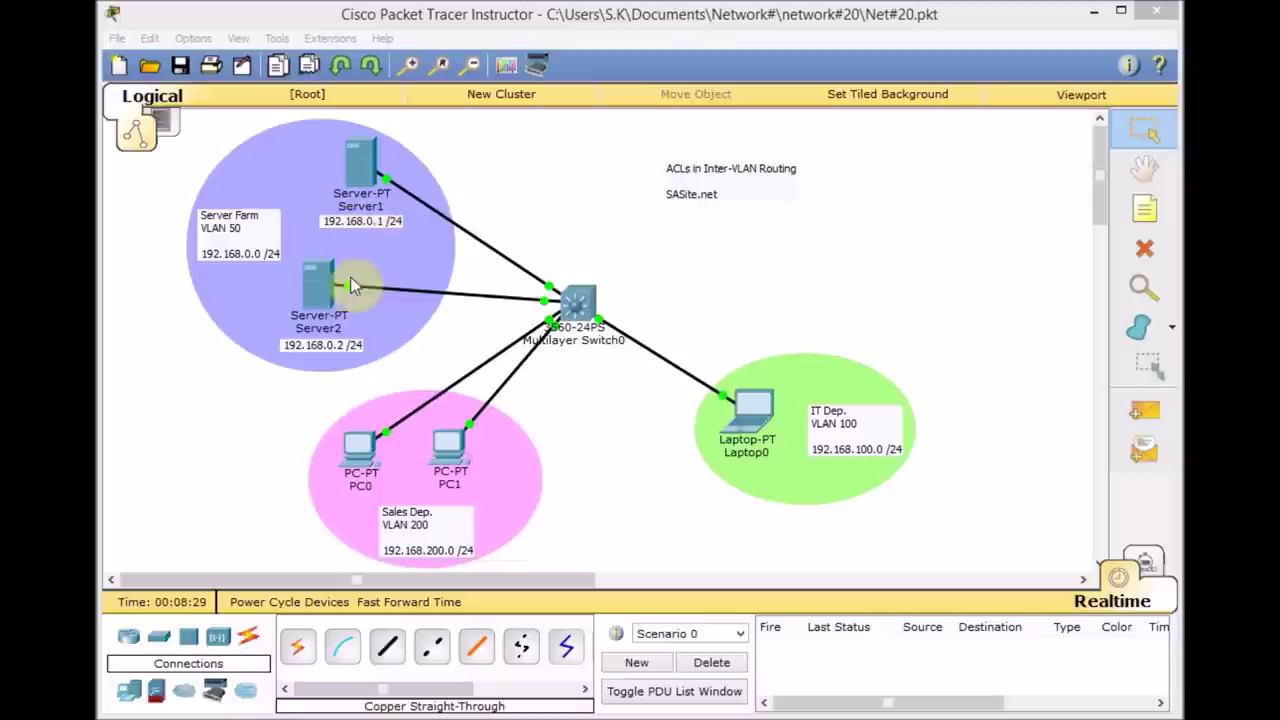
Enter global configuration mode on Multilayer Switch0 and open the extended access list SALES-ACL for editing
{"action": "left_click", "coordinate": [585, 312]}
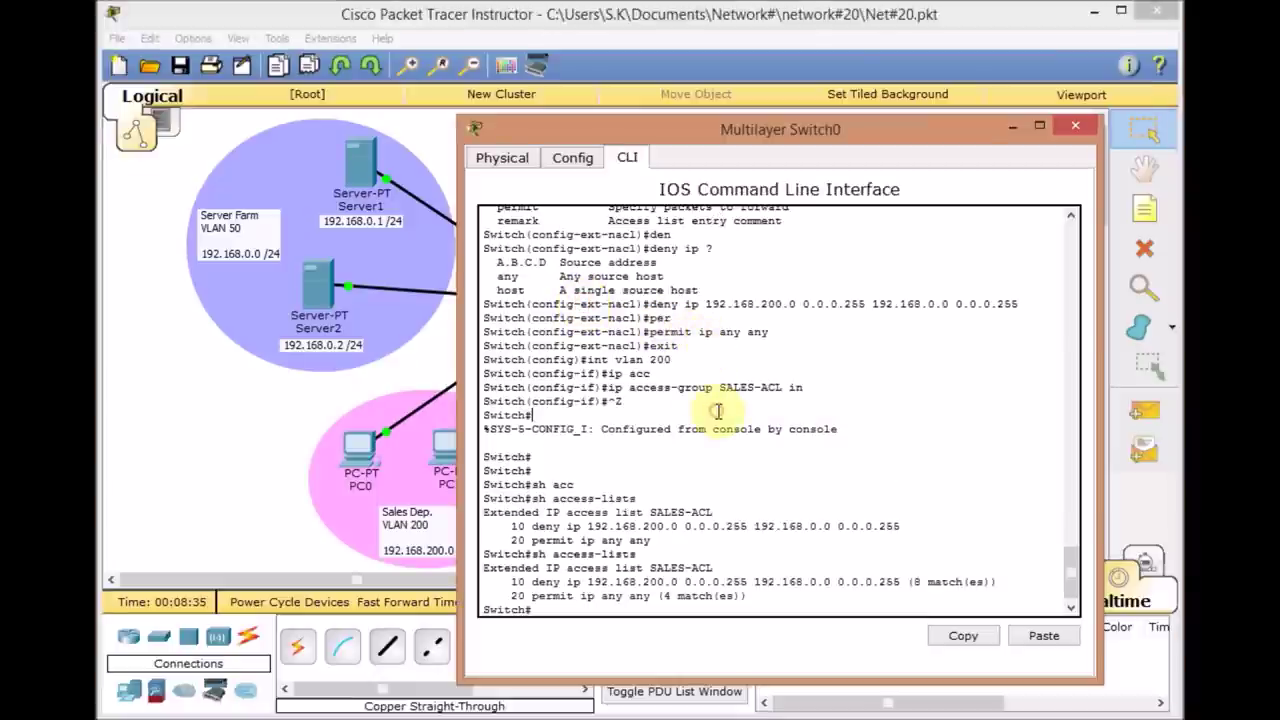
{"action": "type", "text": "conf t"}
{"action": "key", "text": "Return"}
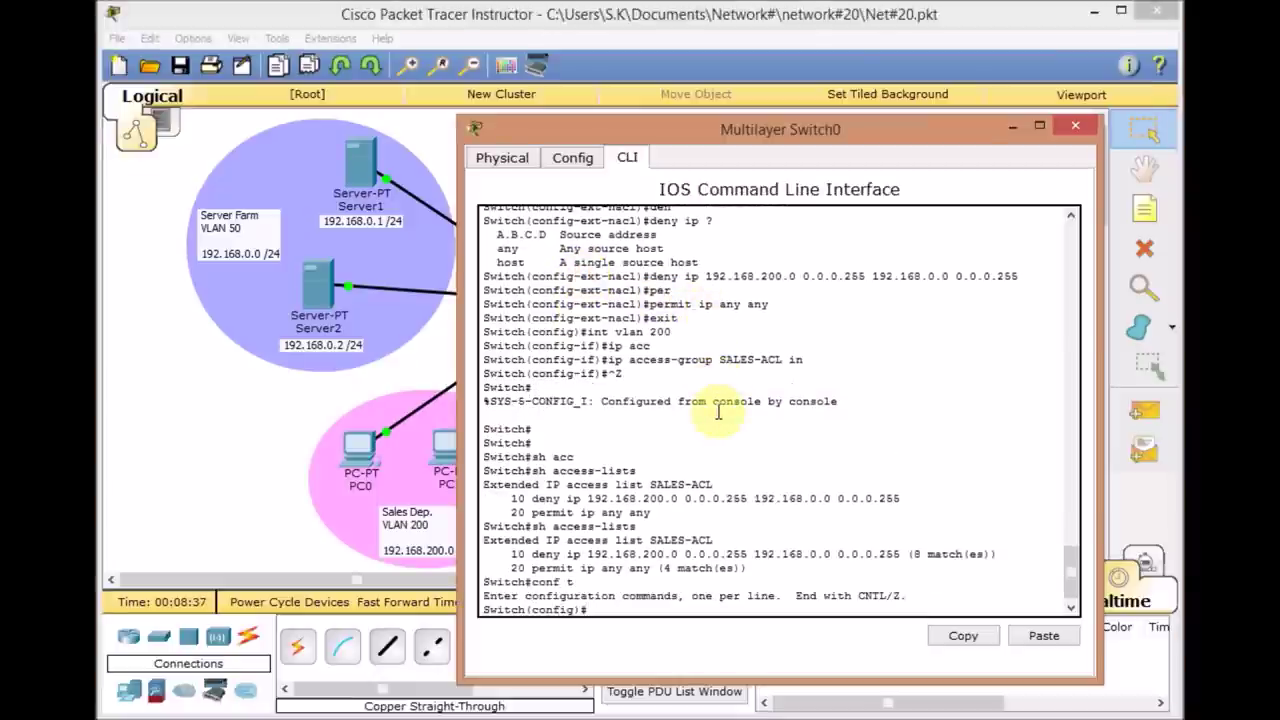
{"action": "type", "text": "ip acc"}
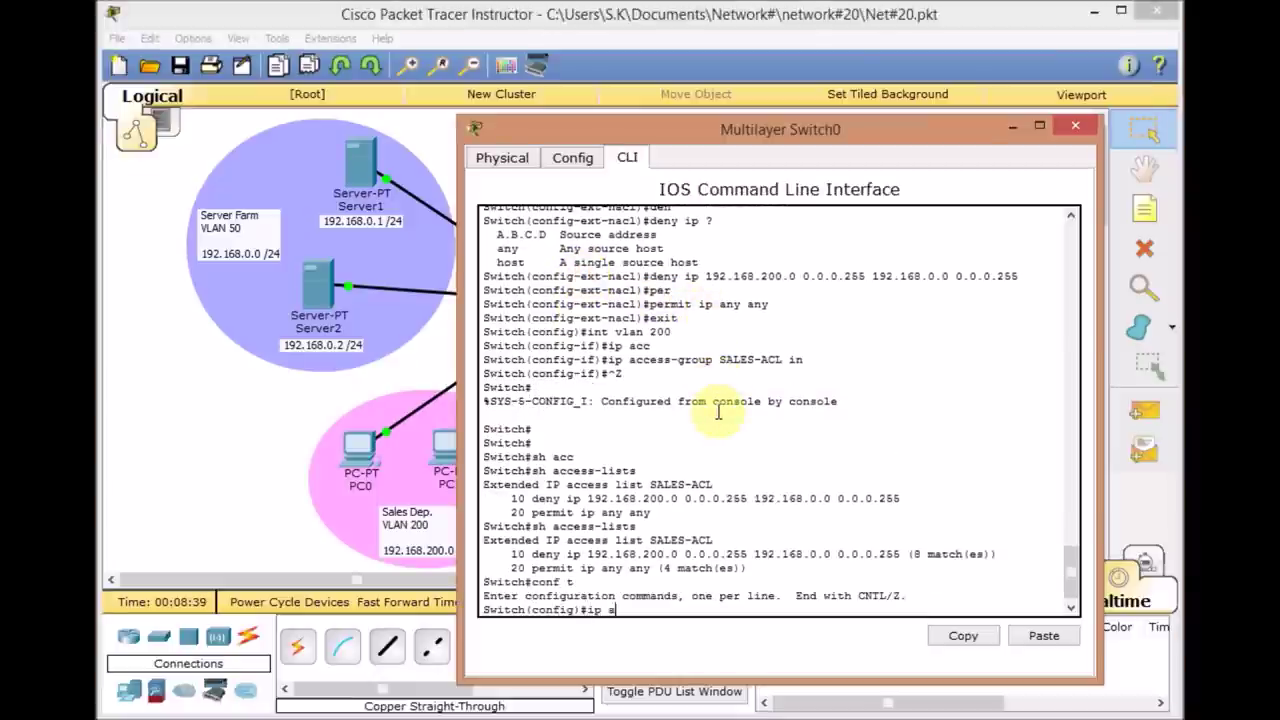
{"action": "key", "text": "Tab"}
{"action": "type", "text": "ex"}
{"action": "key", "text": "Tab"}
{"action": "type", "text": "SALES_A"}
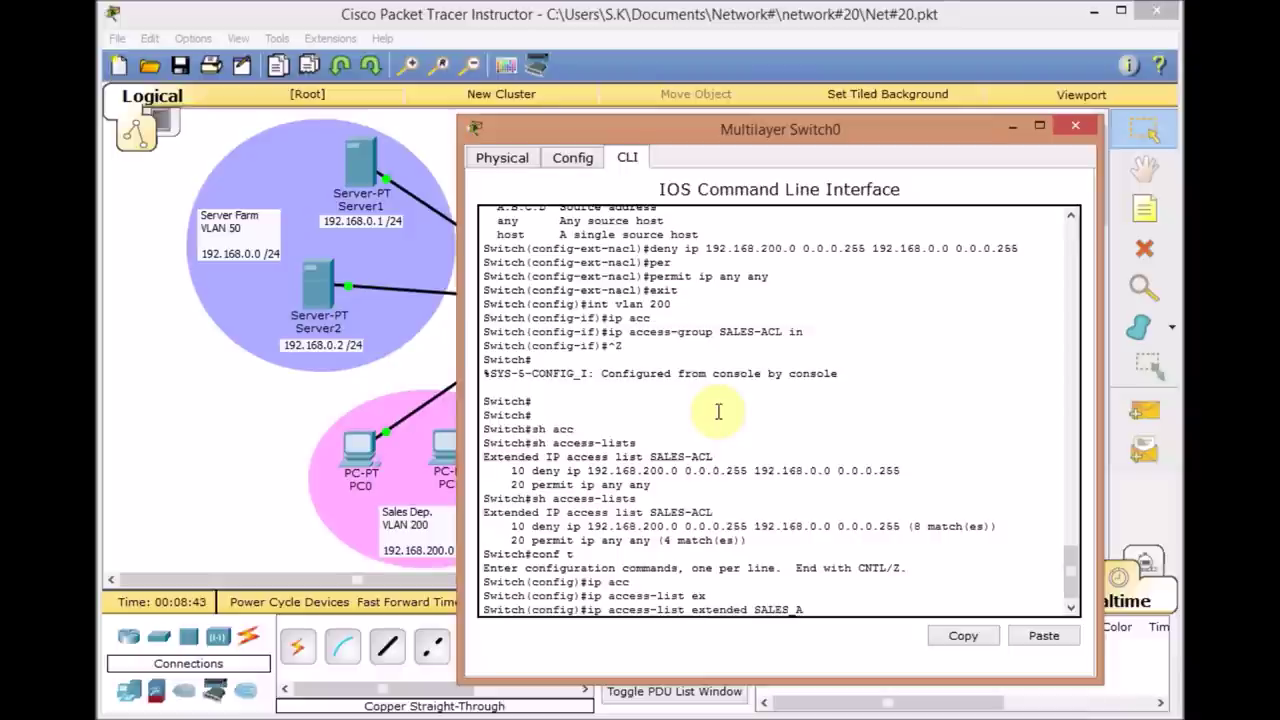
{"action": "key", "text": "BackSpace"}
{"action": "key", "text": "BackSpace"}
{"action": "type", "text": "-ACL"}
{"action": "key", "text": "Return"}
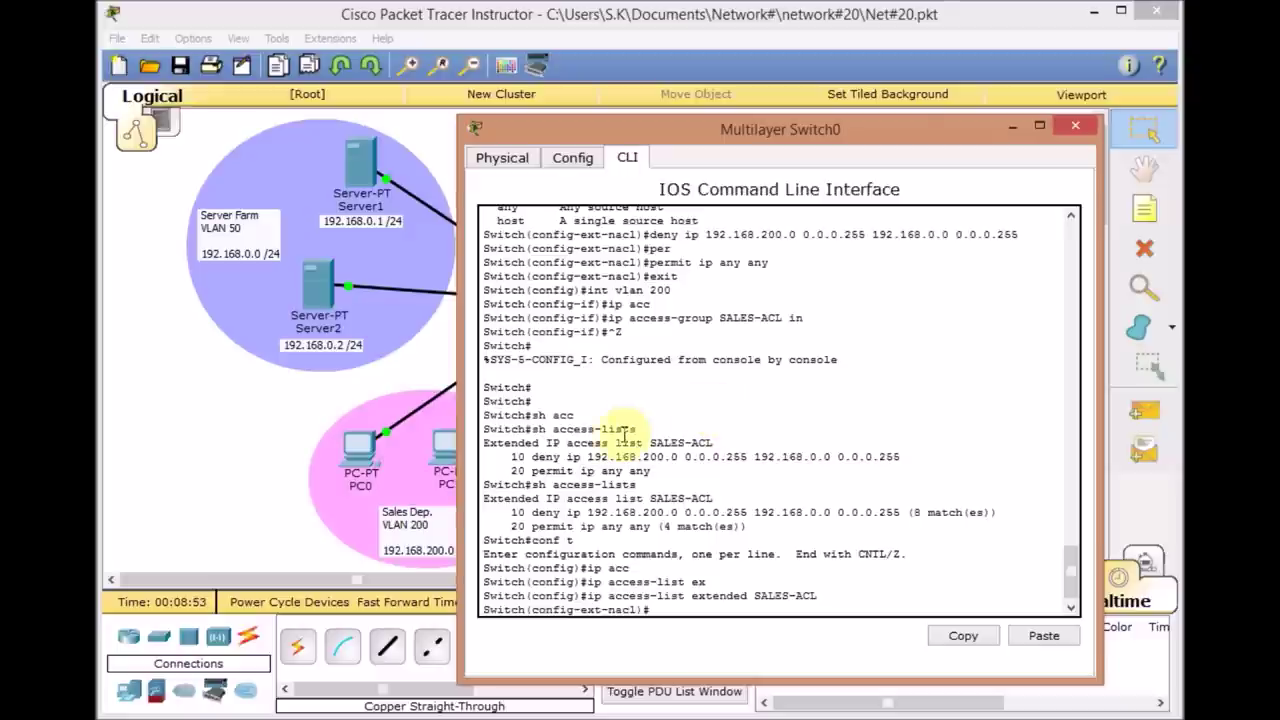
{"action": "triple_click", "coordinate": [518, 456]}
{"action": "left_click", "coordinate": [522, 452]}
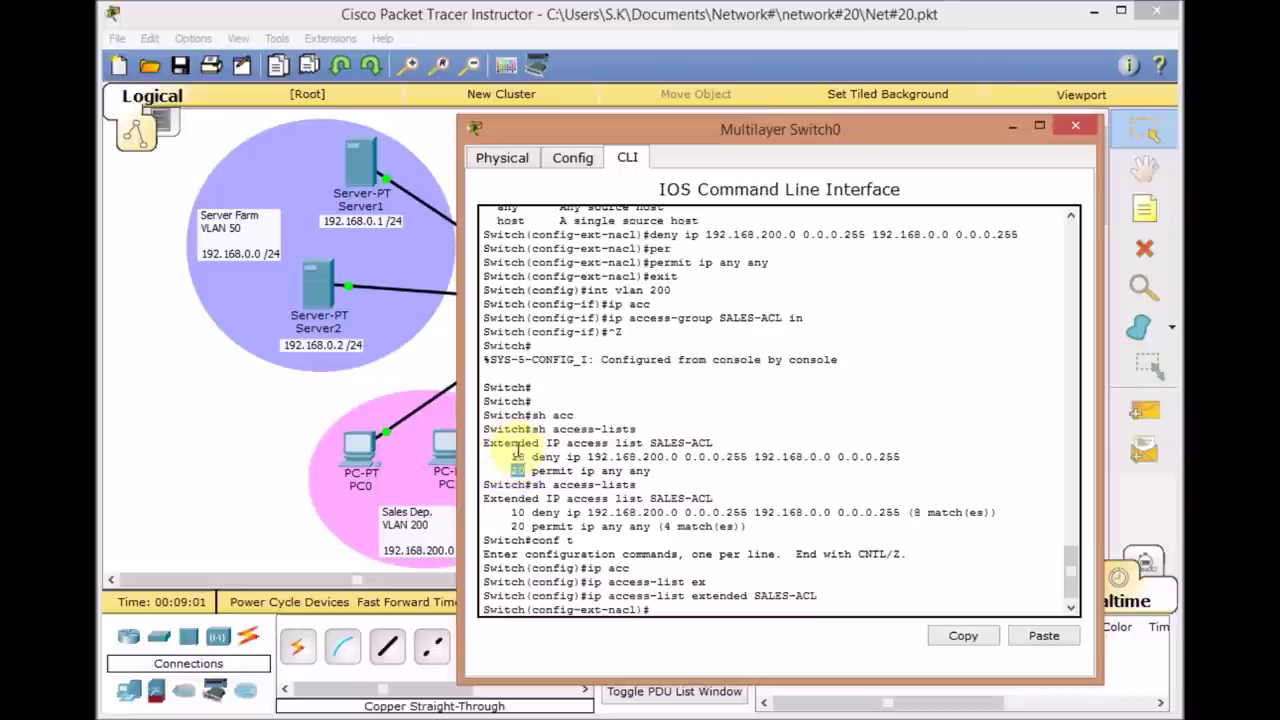
{"action": "left_click_drag", "start_coordinate": [510, 456], "coordinate": [904, 456]}
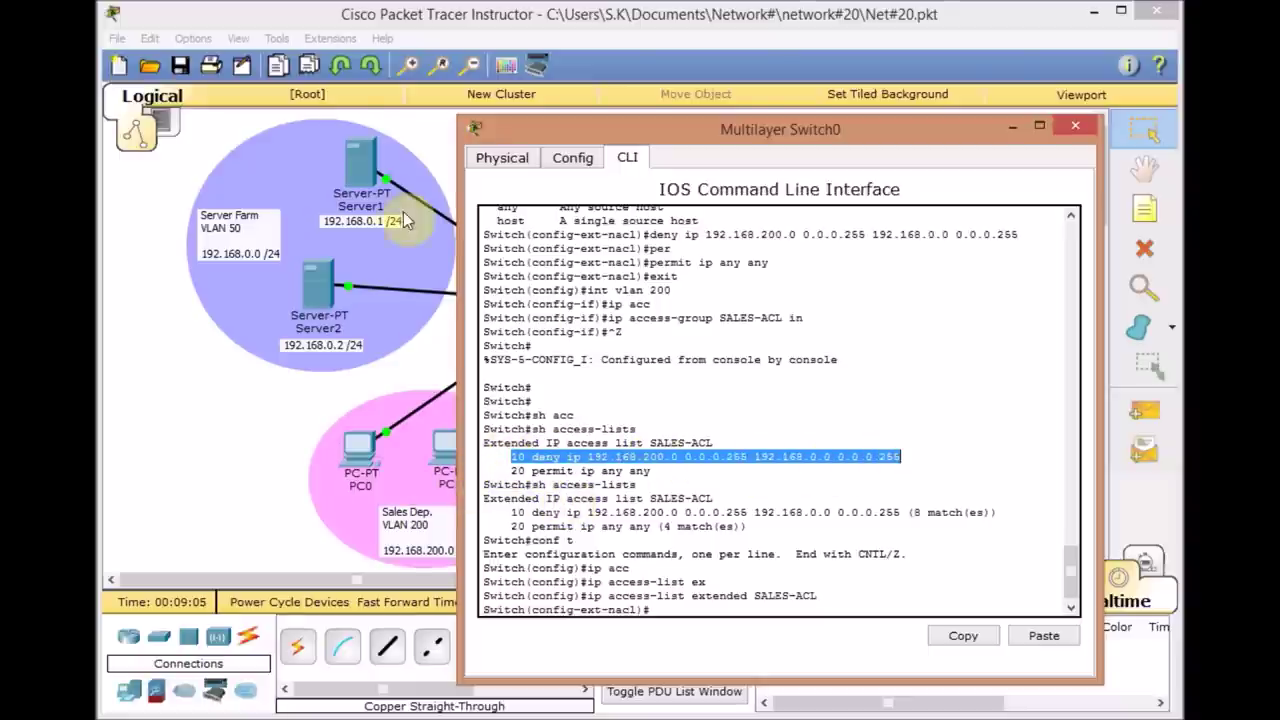
Add sequence 5 to SALES-ACL permitting ip from 192.168.200.0 0.0.0.255 to host 192.168.0.1, and return to privileged mode
{"action": "left_click", "coordinate": [712, 550]}
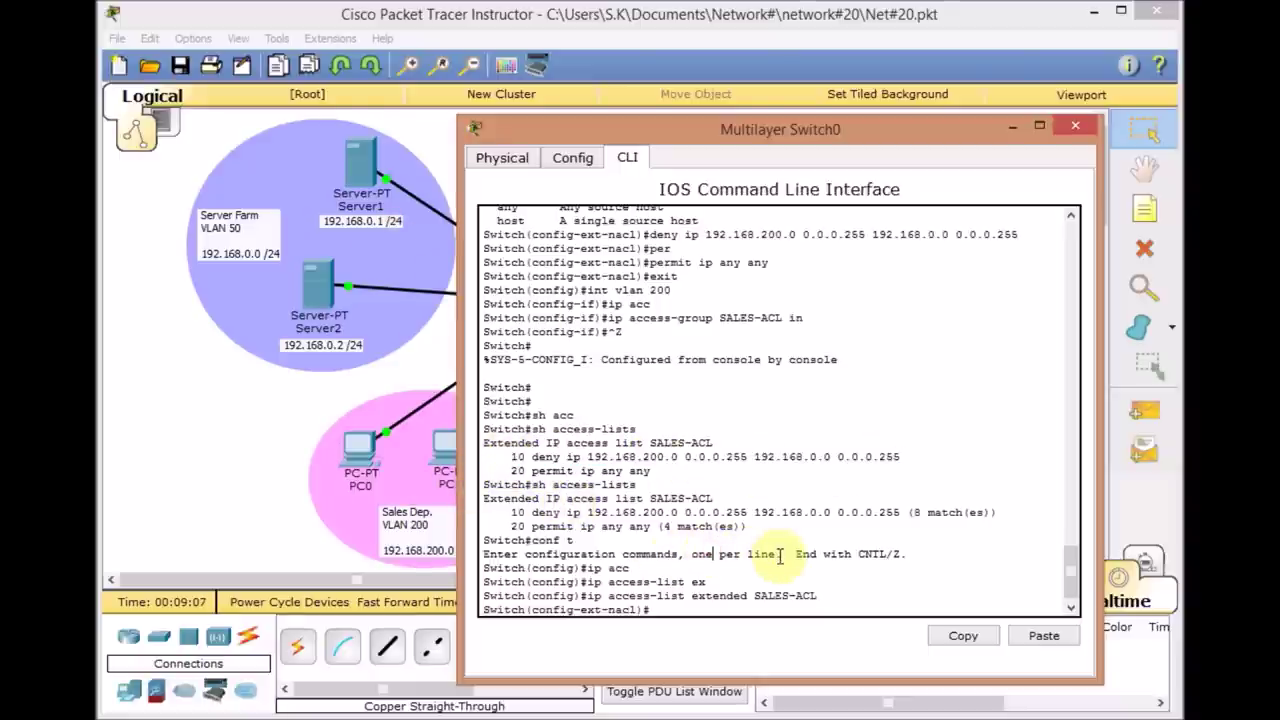
{"action": "type", "text": "5"}
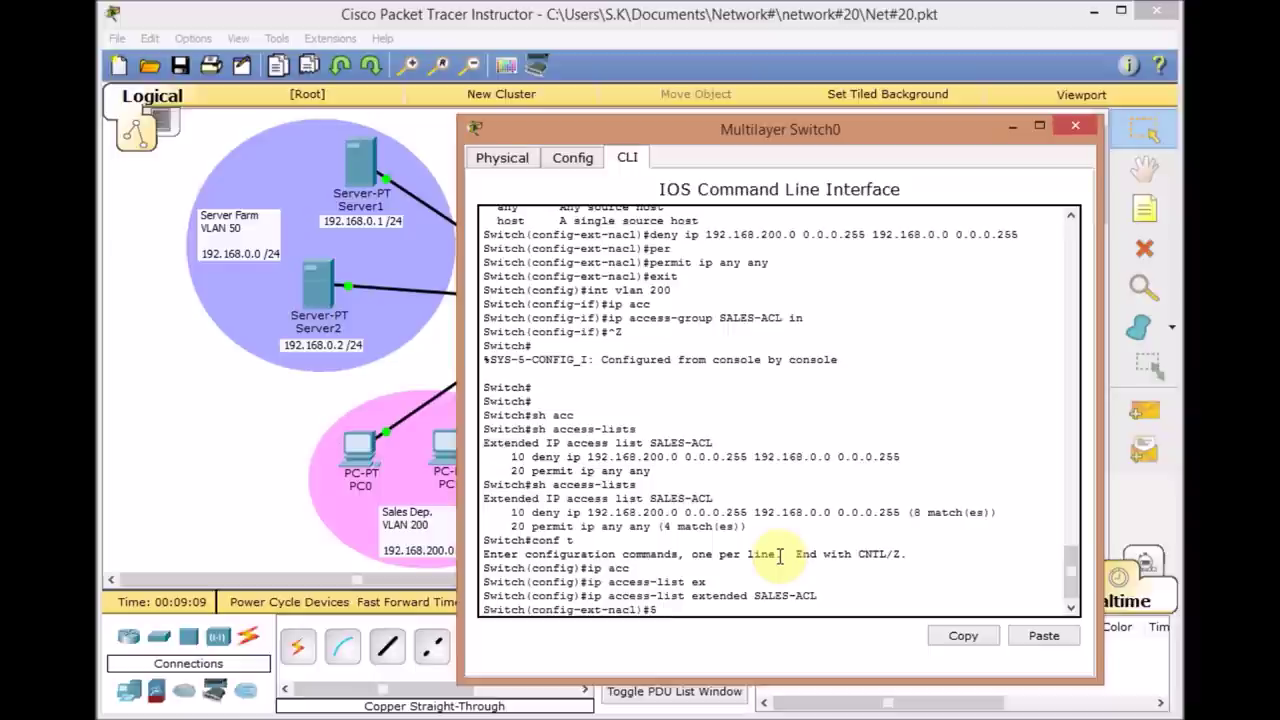
{"action": "type", "text": " permi"}
{"action": "key", "text": "Tab"}
{"action": "type", "text": "ip "}
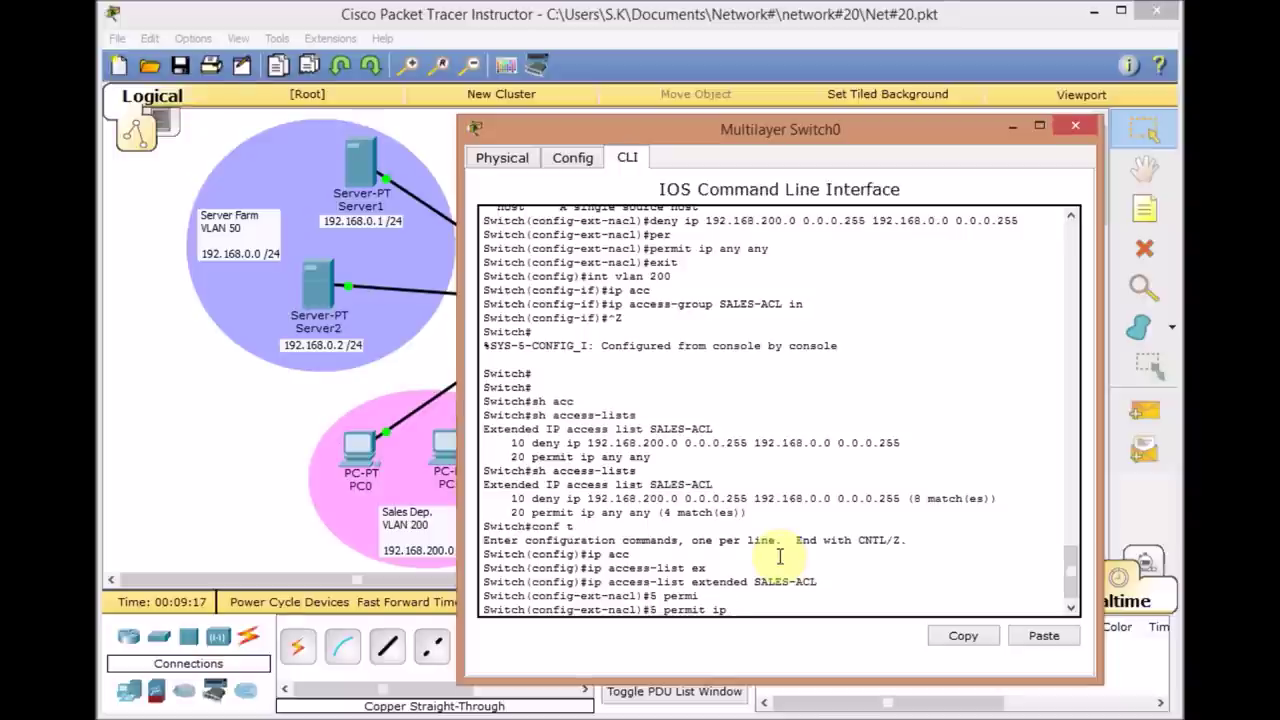
{"action": "type", "text": "192.168.200.0 0.0.0.255"}
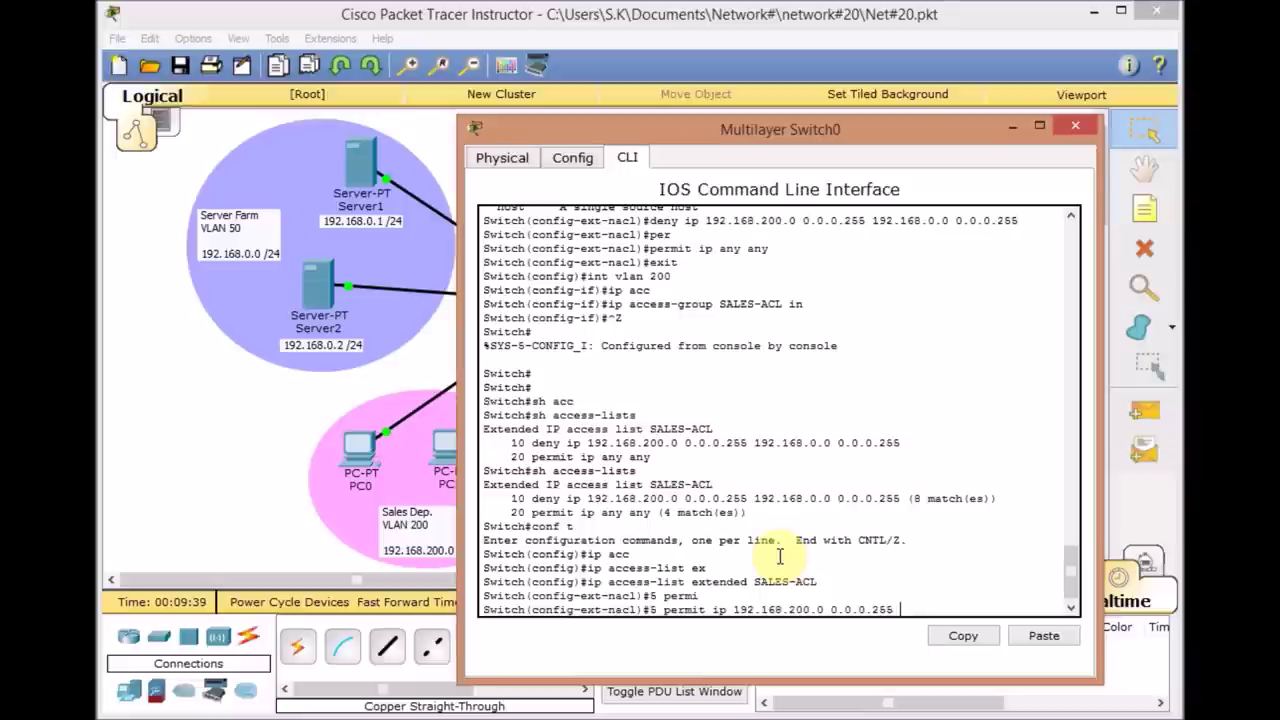
{"action": "type", "text": "1"}
{"action": "key", "text": "BackSpace"}
{"action": "type", "text": "host"}
{"action": "key", "text": "Tab"}
{"action": "type", "text": "192.168"}
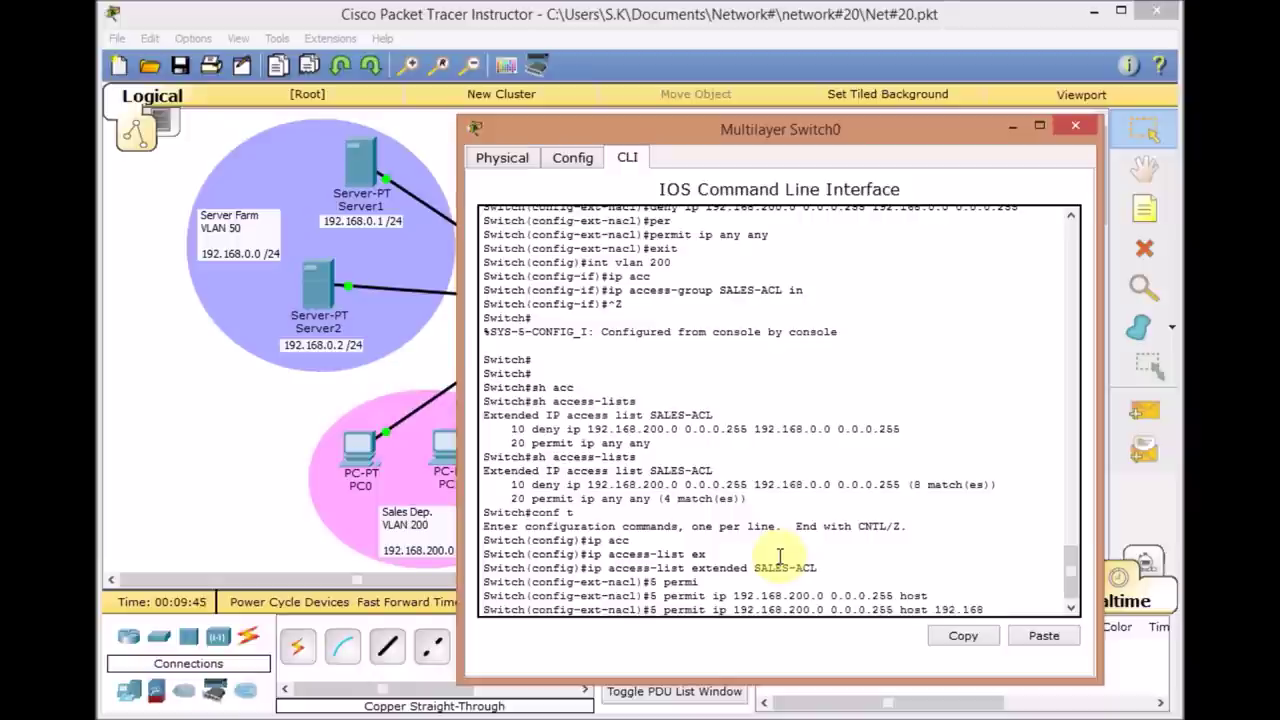
{"action": "type", "text": ".0.1"}
{"action": "key", "text": "Return"}
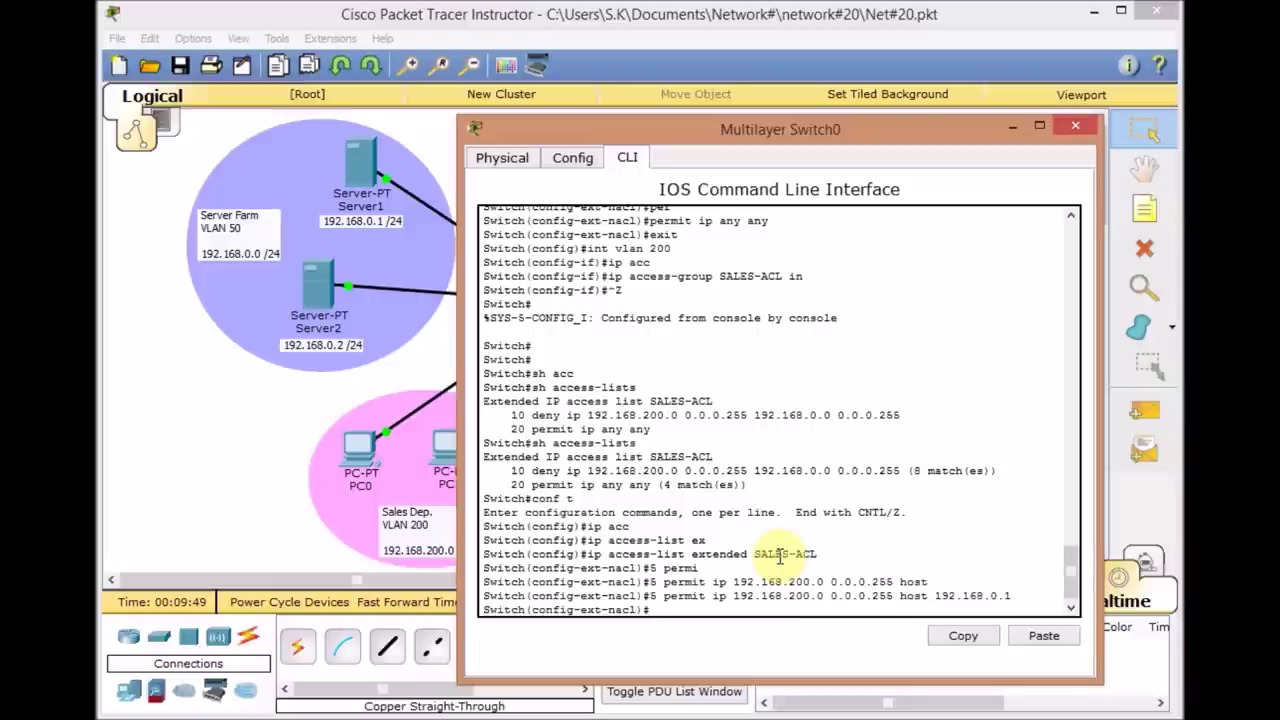
{"action": "key", "text": "ctrl+z"}
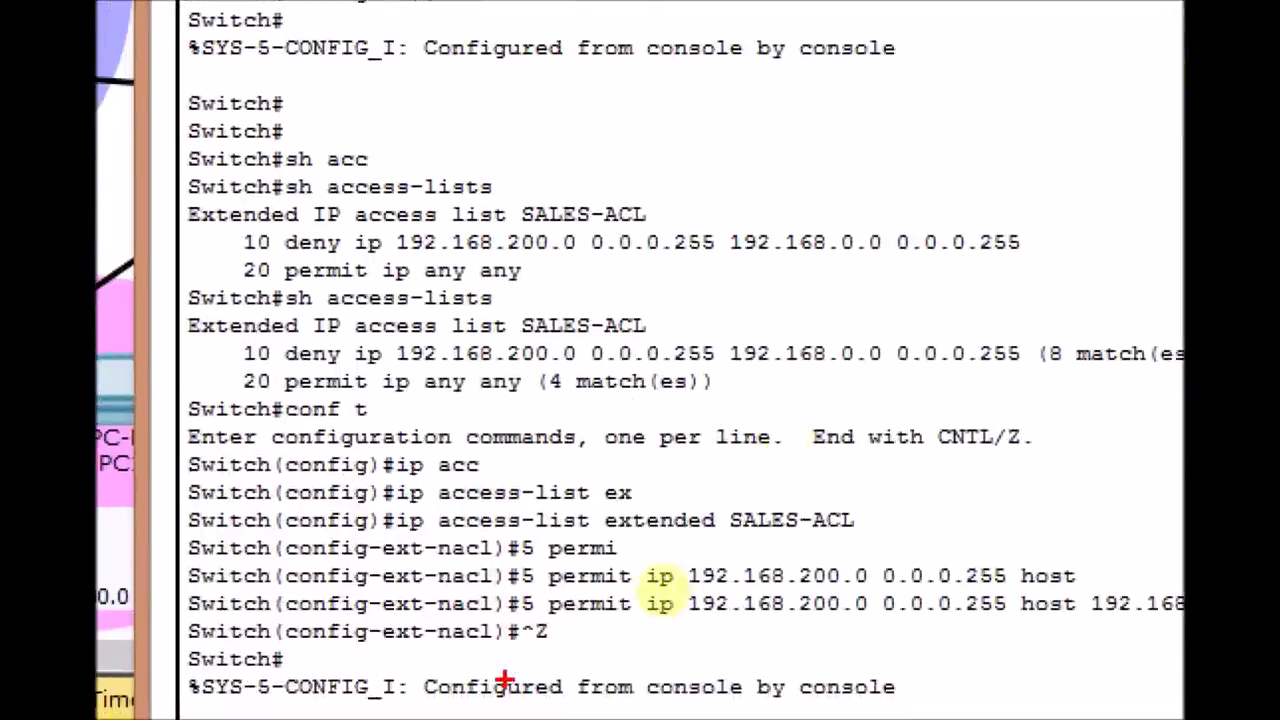
{"action": "left_click_drag", "start_coordinate": [520, 612], "coordinate": [537, 614]}
{"action": "left_click_drag", "start_coordinate": [636, 622], "coordinate": [922, 617]}
{"action": "left_click_drag", "start_coordinate": [1018, 616], "coordinate": [1093, 616]}
{"action": "left_click_drag", "start_coordinate": [1180, 620], "coordinate": [1000, 602]}
Display the switch's access lists with sh access-lists to check the order of the SALES-ACL rules
{"action": "type", "text": "sh acc"}
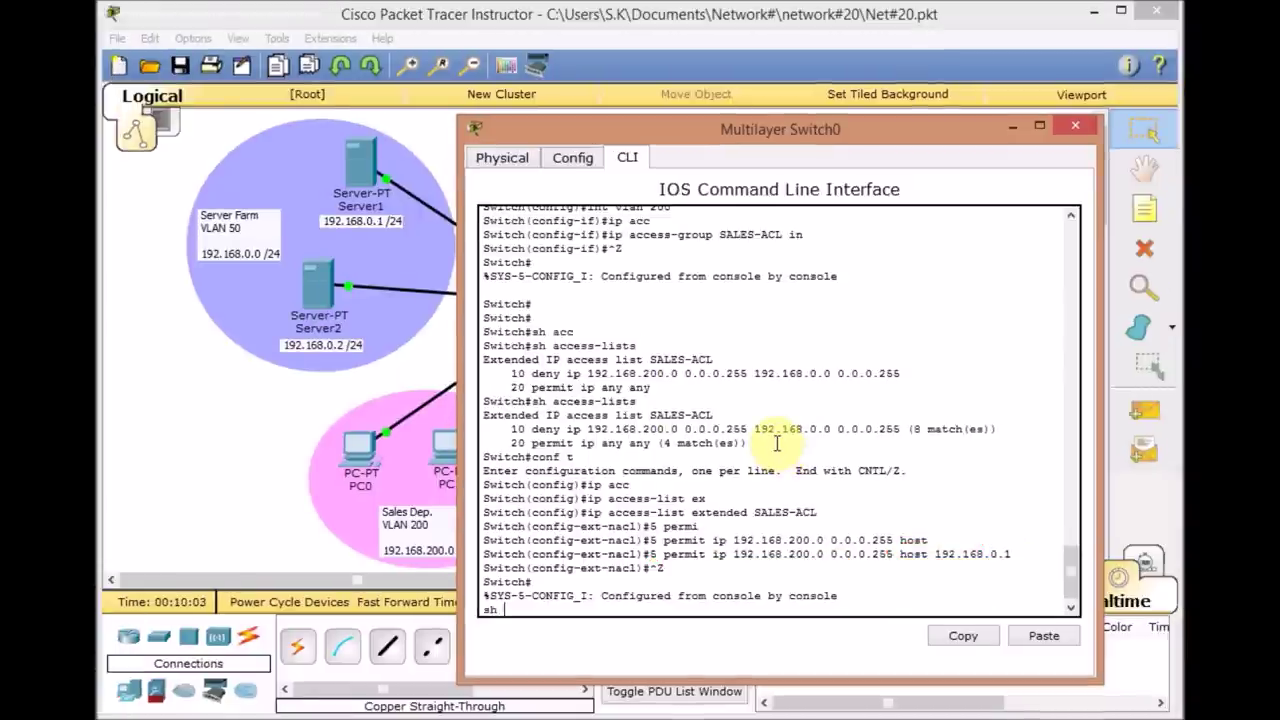
{"action": "key", "text": "Tab"}
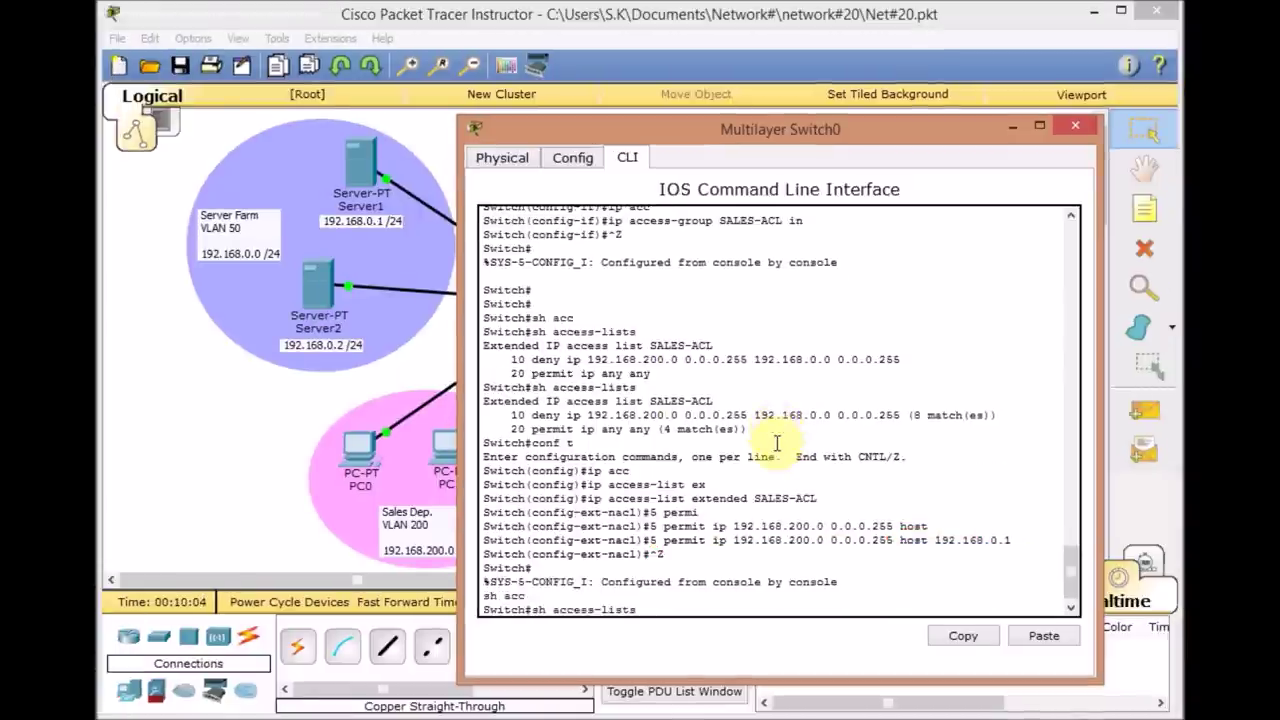
{"action": "key", "text": "Return"}
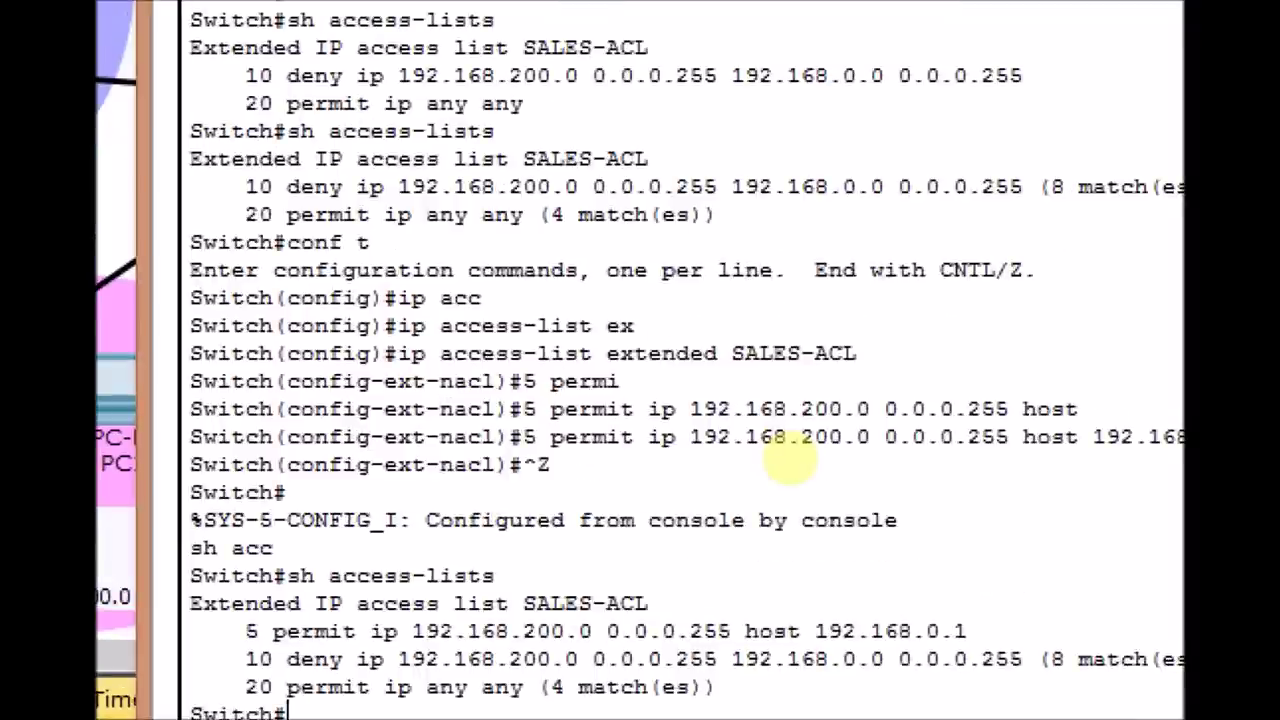
{"action": "left_click_drag", "start_coordinate": [234, 632], "coordinate": [257, 603]}
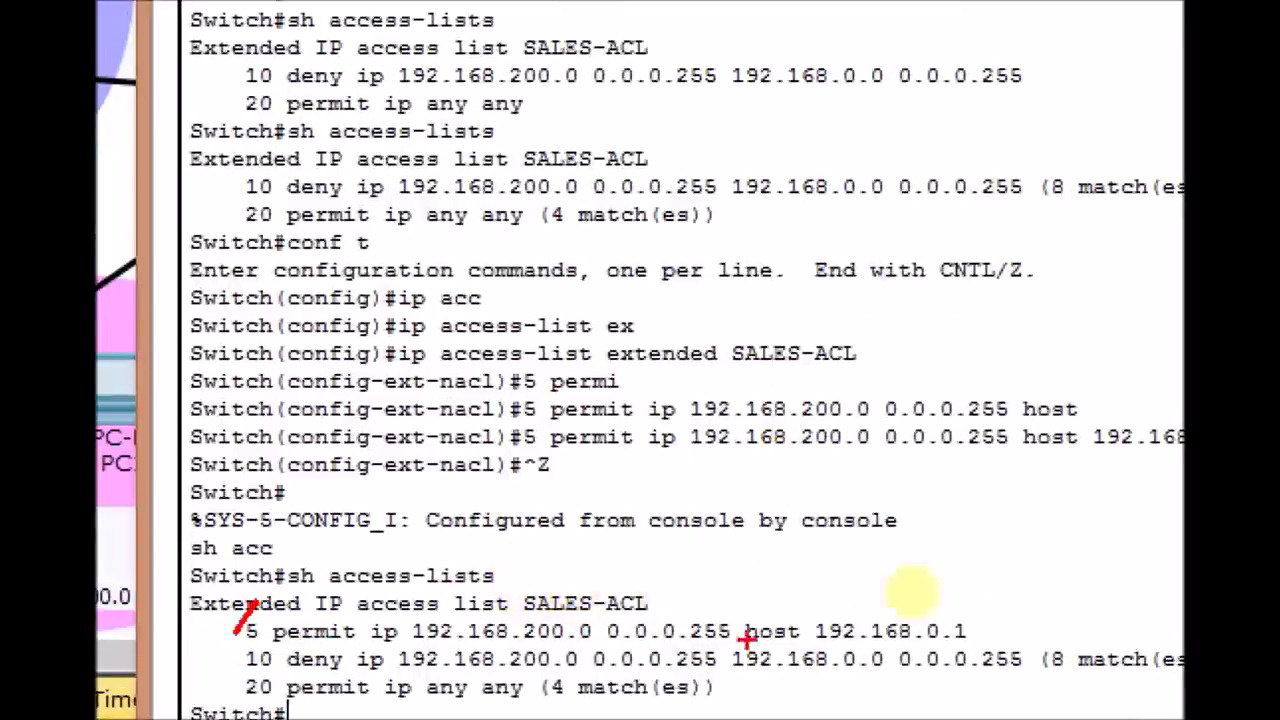
{"action": "left_click_drag", "start_coordinate": [980, 634], "coordinate": [998, 604]}
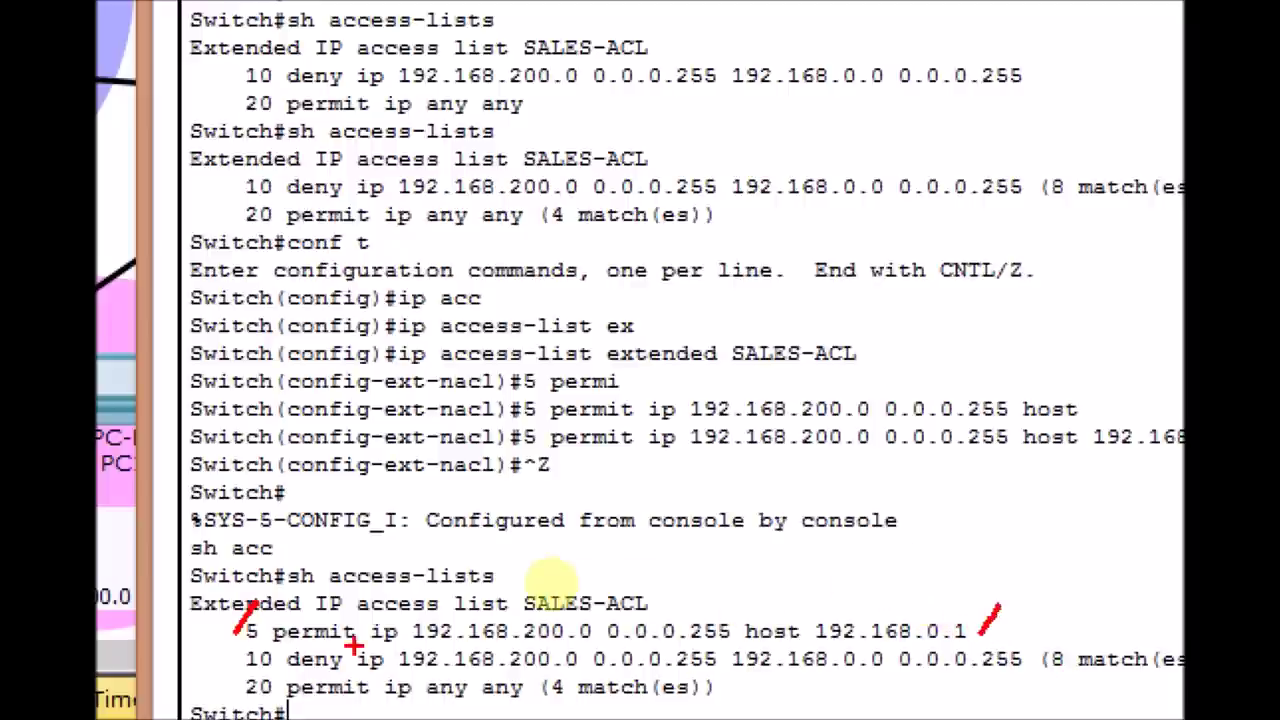
{"action": "left_click_drag", "start_coordinate": [228, 658], "coordinate": [247, 648]}
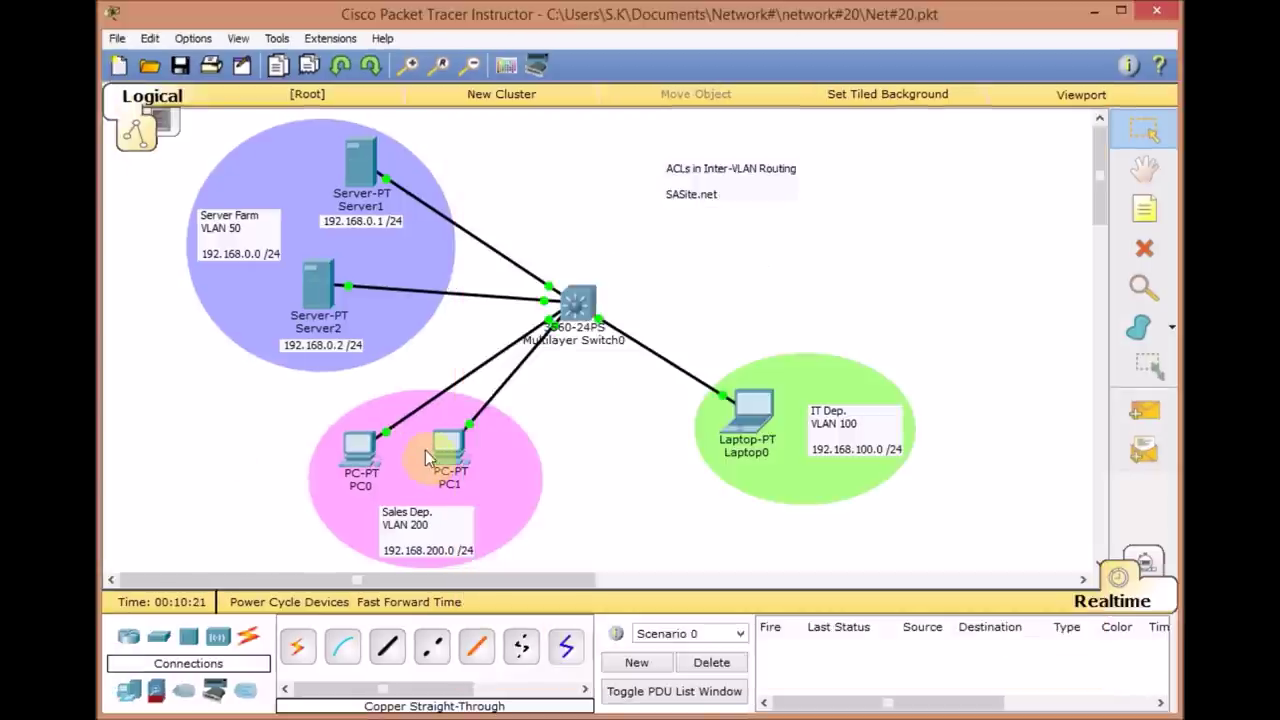
Ping Server2 at 192.168.0.2 and Server1 at 192.168.0.1 from PC1's Command Prompt
{"action": "left_click", "coordinate": [425, 450]}
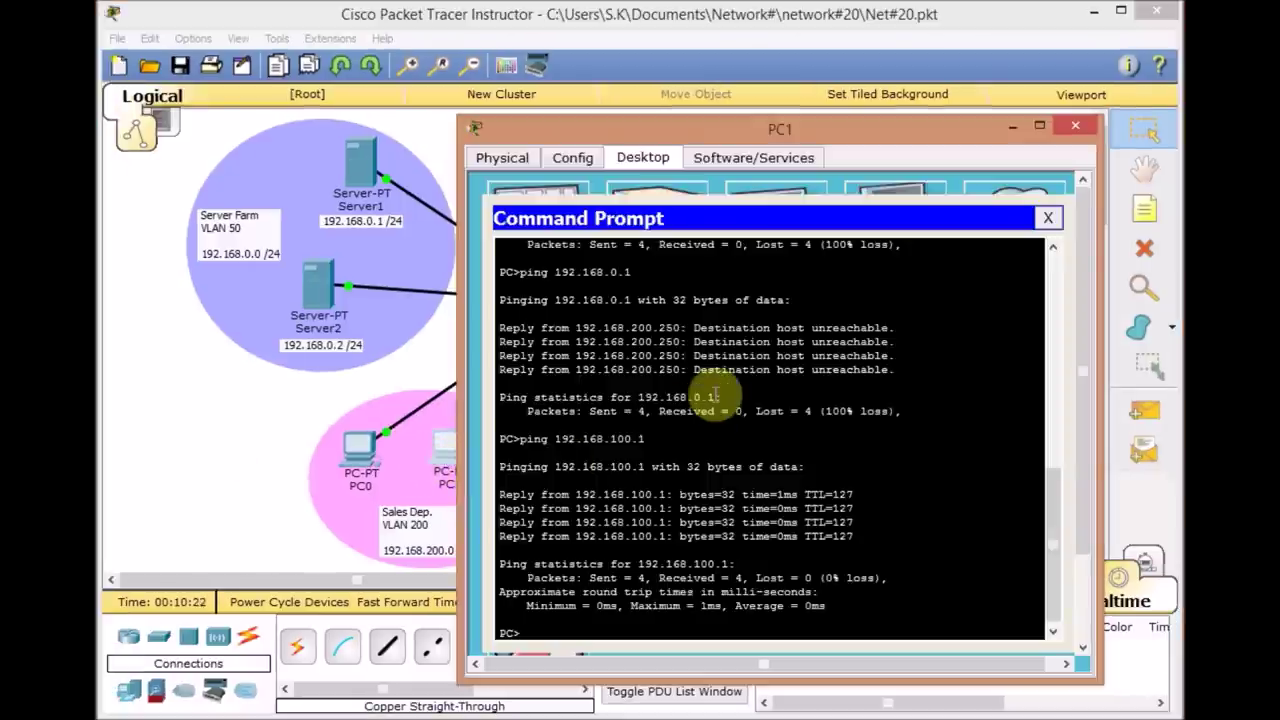
{"action": "key", "text": "Up"}
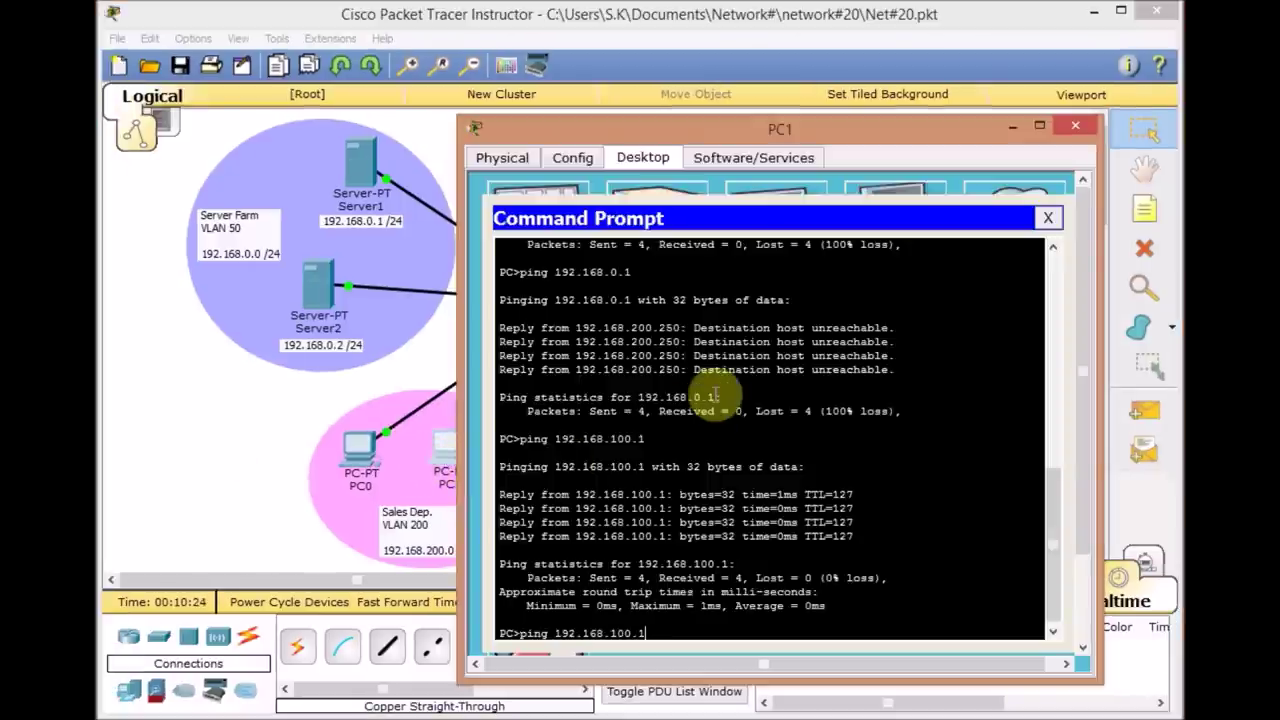
{"action": "key", "text": "BackSpace"}
{"action": "key", "text": "BackSpace"}
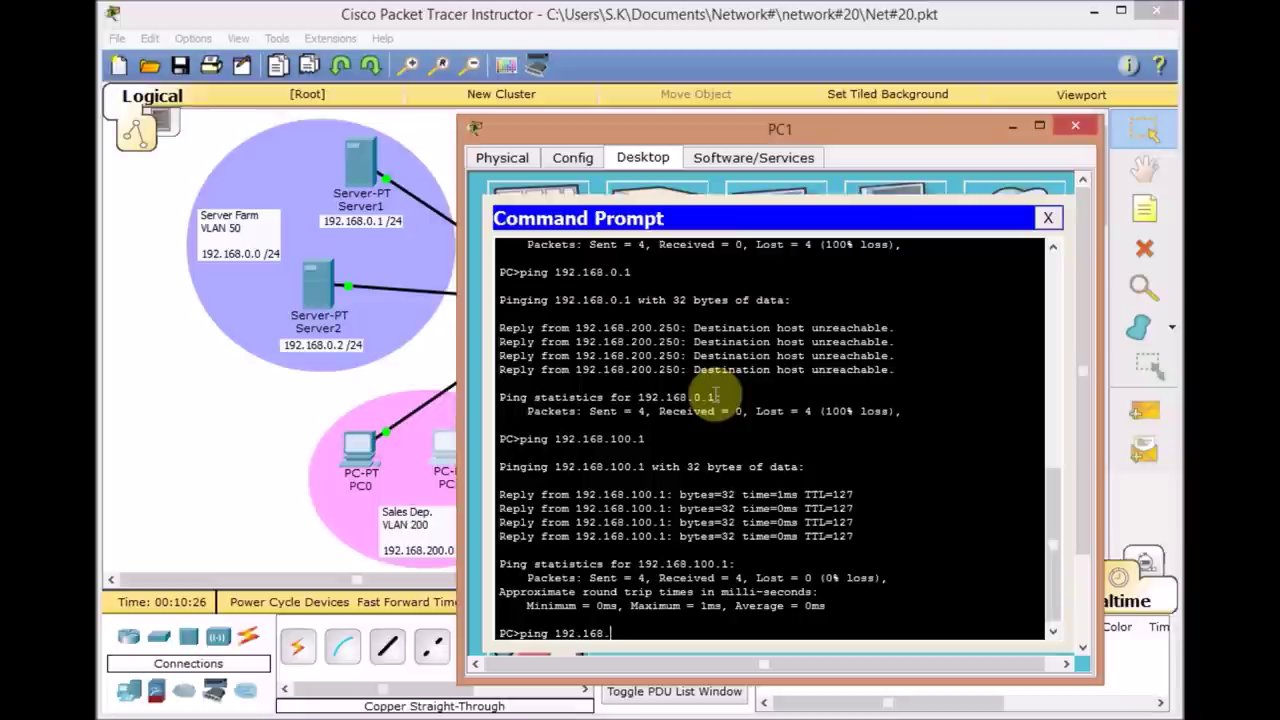
{"action": "type", "text": "0.2"}
{"action": "key", "text": "Return"}
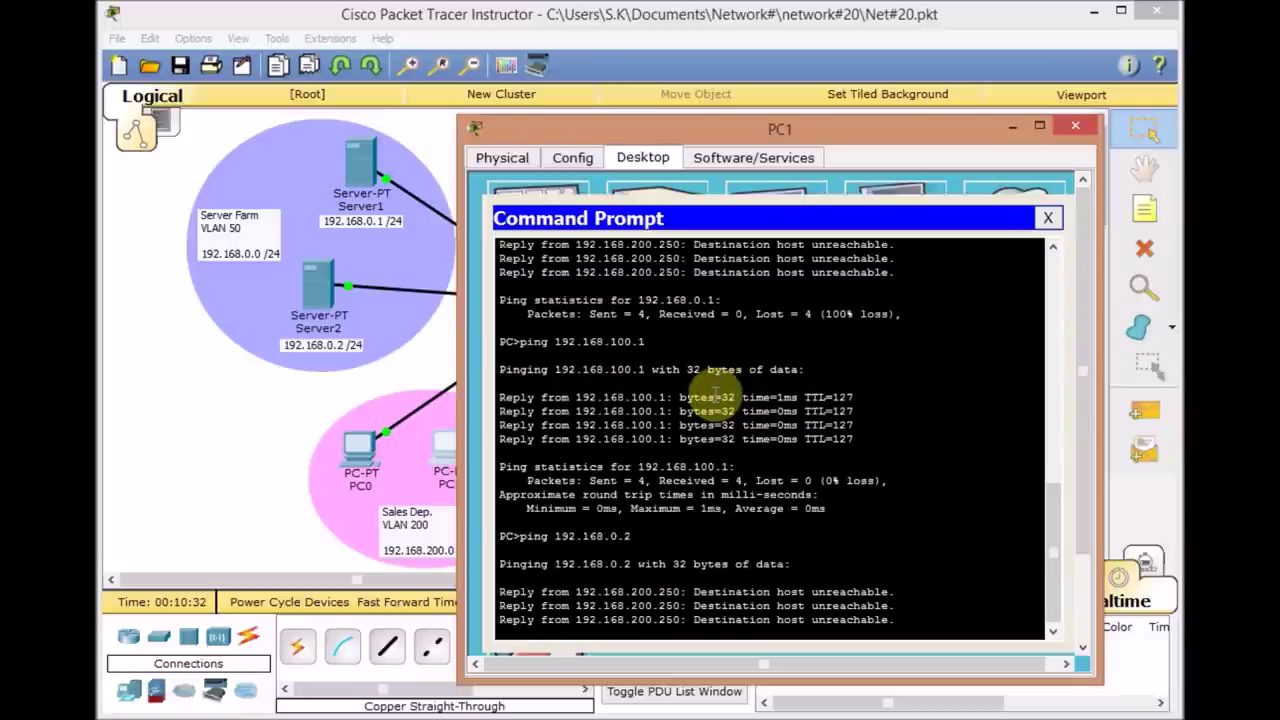
{"action": "key", "text": "Up"}
{"action": "key", "text": "BackSpace"}
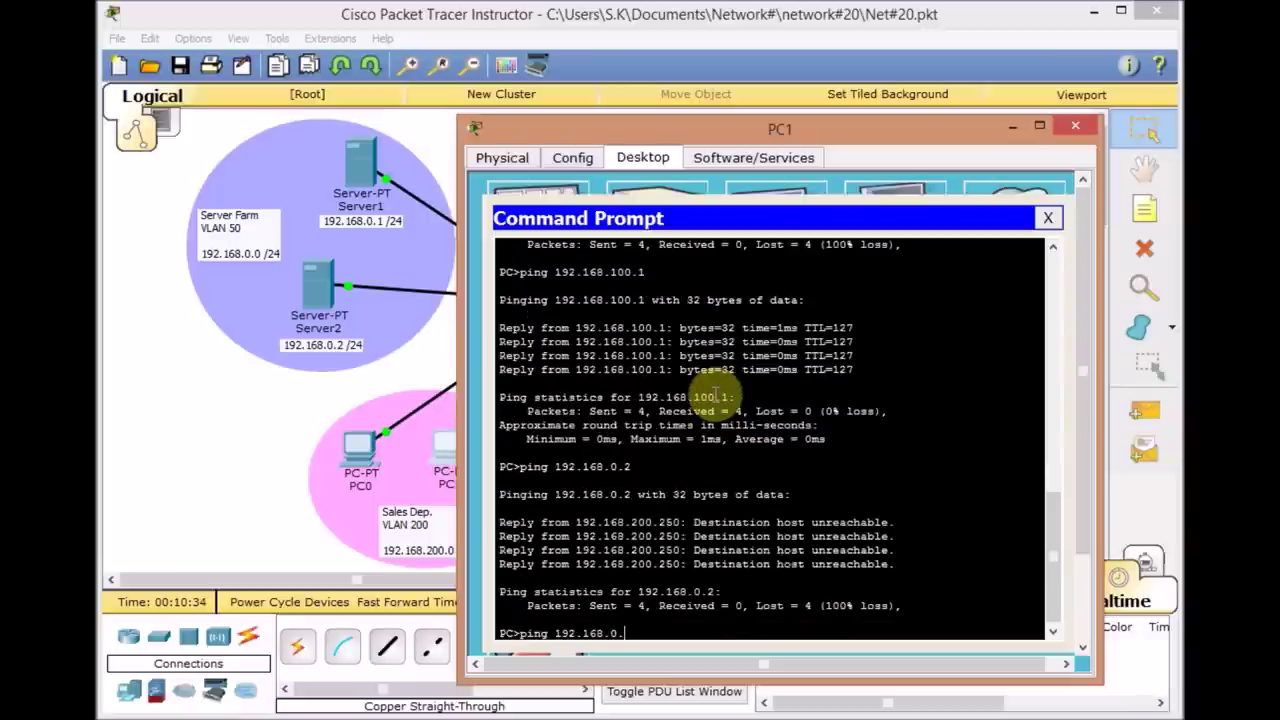
{"action": "type", "text": "1"}
{"action": "key", "text": "Return"}
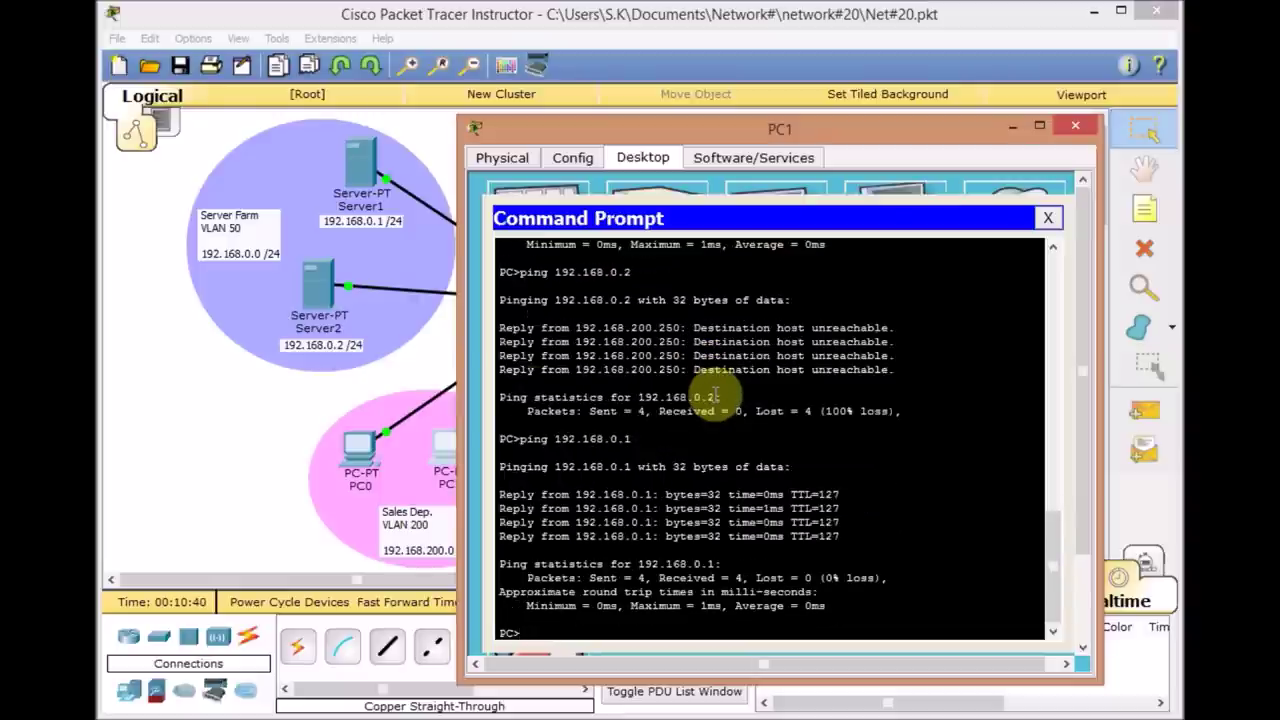
Ping 192.168.0.2 from PC0, interrupt it, ping 192.168.0.1, and return to the network topology
{"action": "left_click", "coordinate": [355, 454]}
{"action": "key", "text": "Up"}
{"action": "key", "text": "Return"}
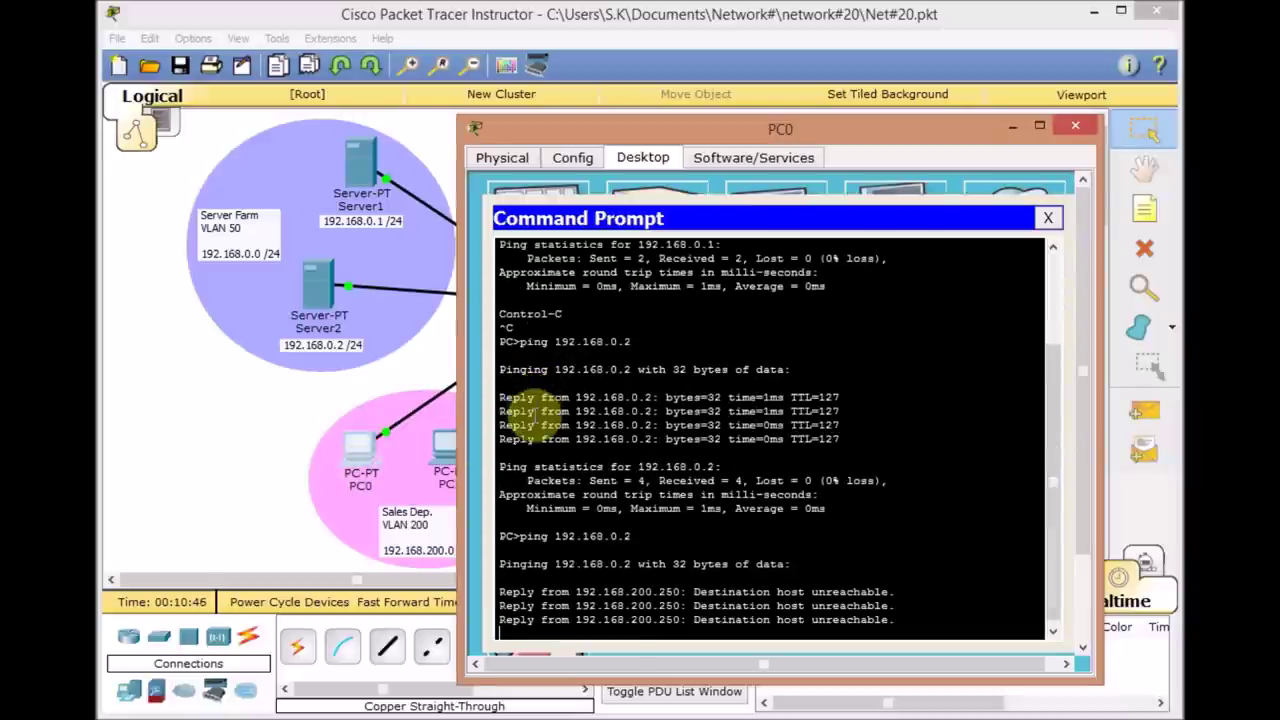
{"action": "key", "text": "ctrl+c"}
{"action": "key", "text": "Up"}
{"action": "key", "text": "BackSpace"}
{"action": "type", "text": "1"}
{"action": "key", "text": "Return"}
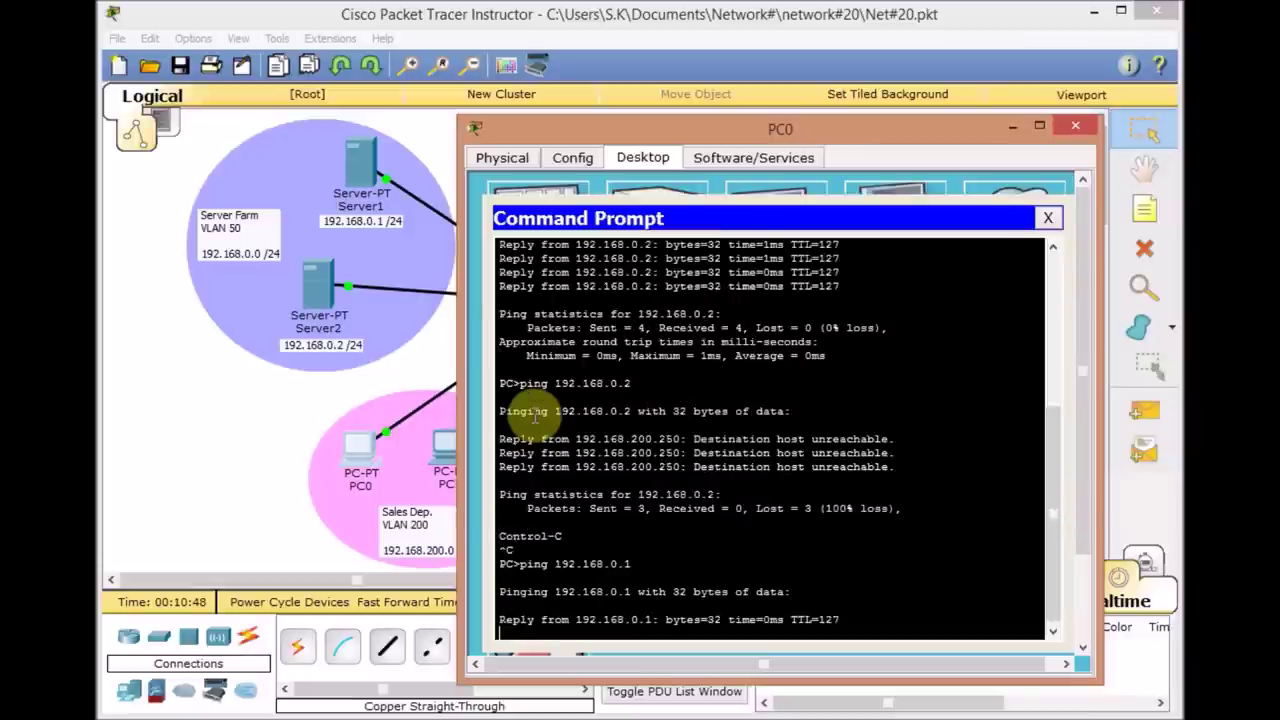
{"action": "left_click", "coordinate": [229, 423]}
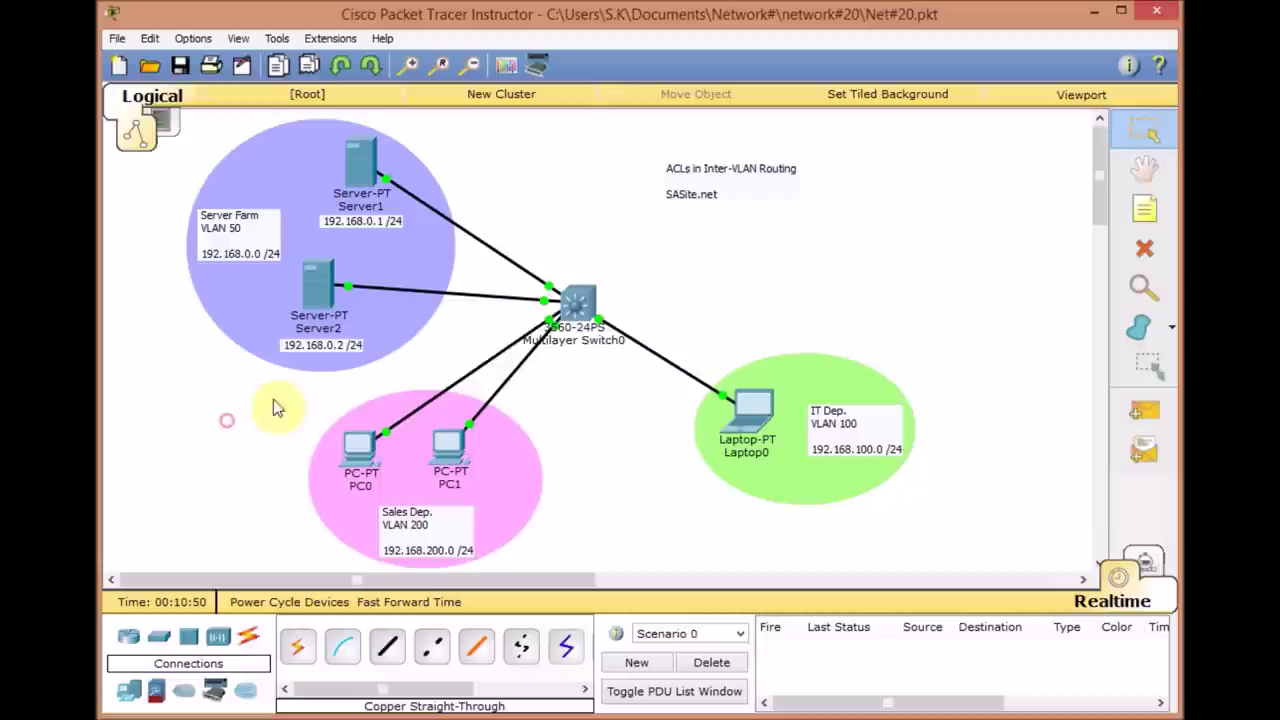
Display the access lists on Multilayer Switch0 again to check the match counts after the pings
{"action": "left_click", "coordinate": [567, 318]}
{"action": "key", "text": "Up"}
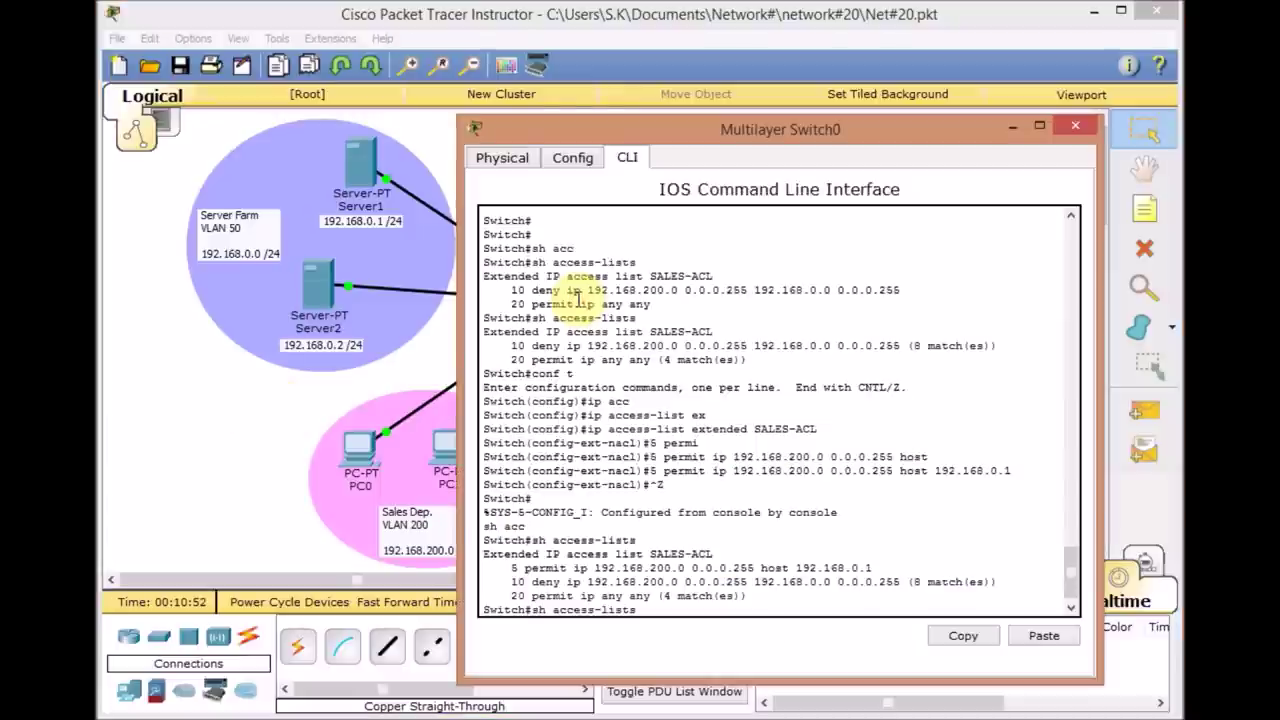
{"action": "key", "text": "Return"}
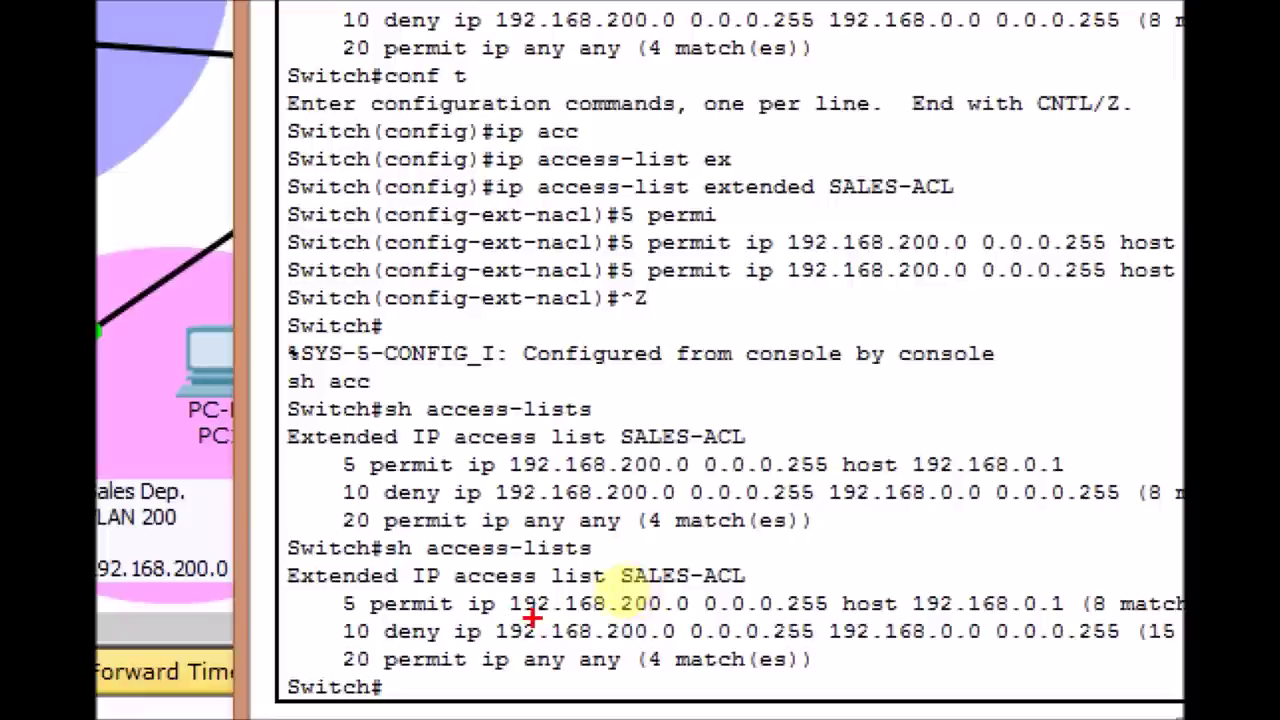
{"action": "left_click_drag", "start_coordinate": [512, 617], "coordinate": [820, 617]}
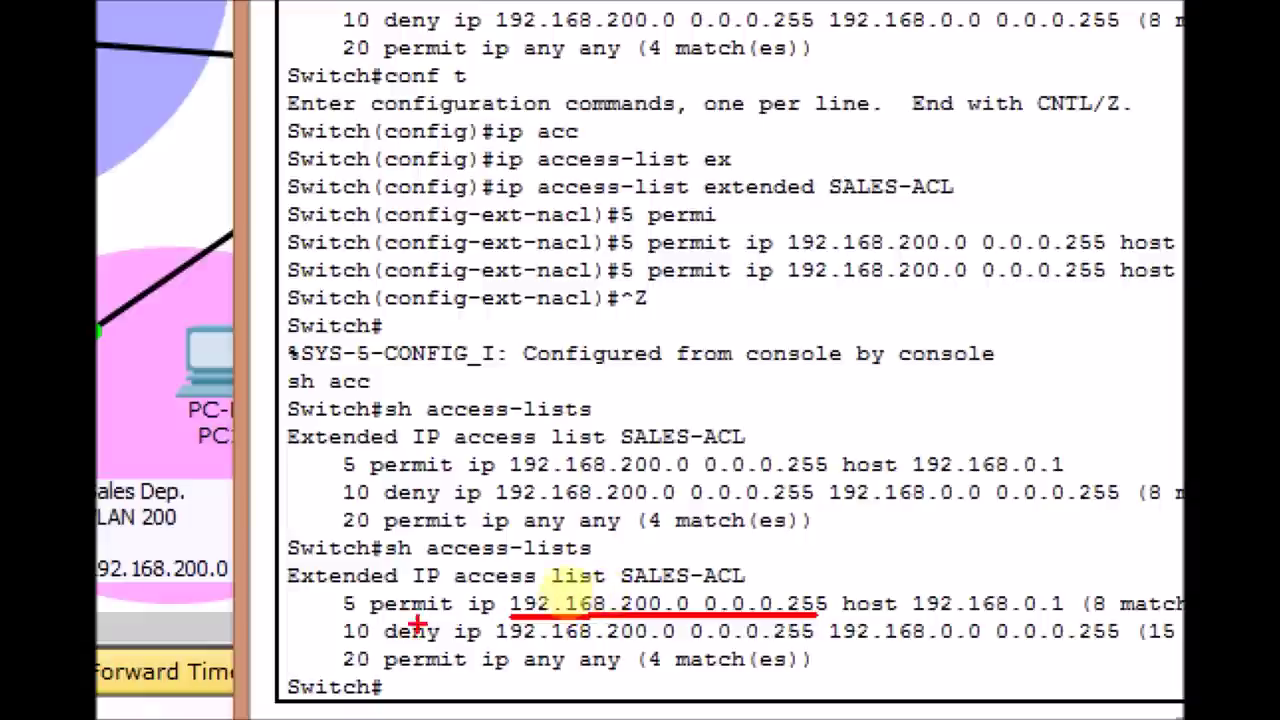
{"action": "left_click_drag", "start_coordinate": [371, 613], "coordinate": [438, 612]}
{"action": "mouse_move", "coordinate": [822, 612]}
{"action": "left_mouse_down"}
{"action": "mouse_move", "coordinate": [1006, 624]}
{"action": "mouse_move", "coordinate": [878, 618]}
{"action": "left_mouse_up"}
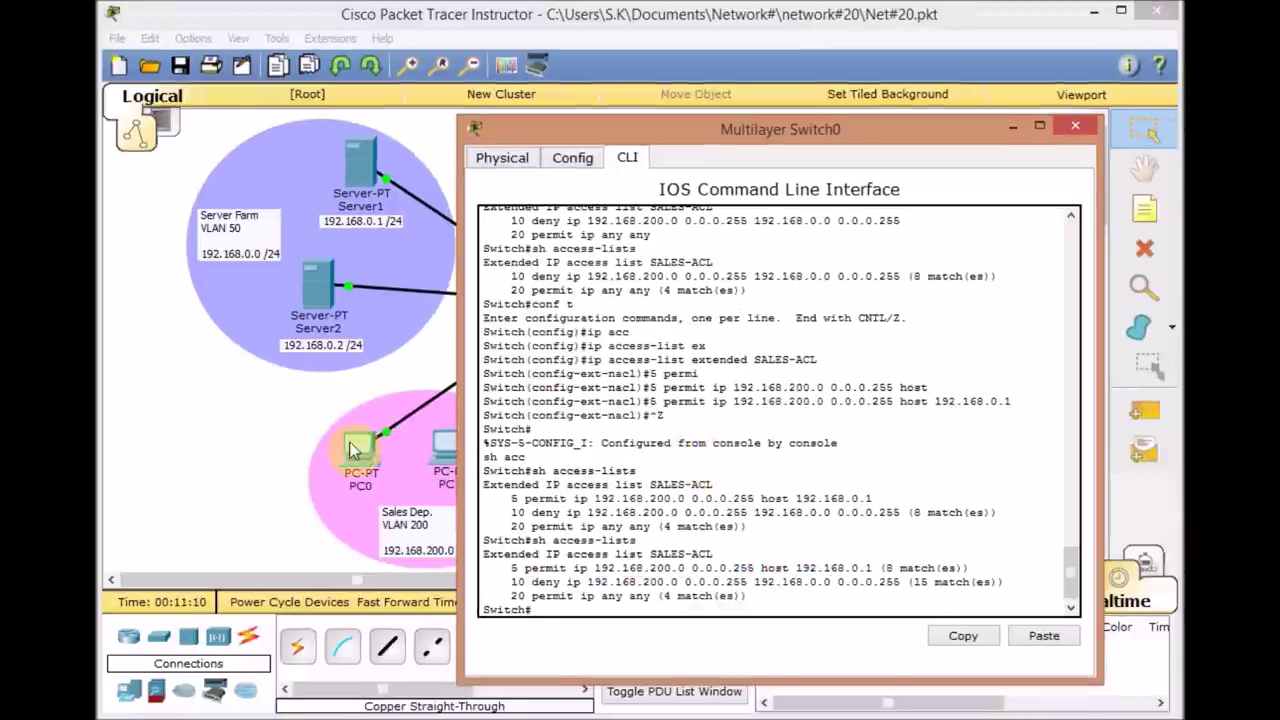
{"action": "left_click", "coordinate": [283, 442]}
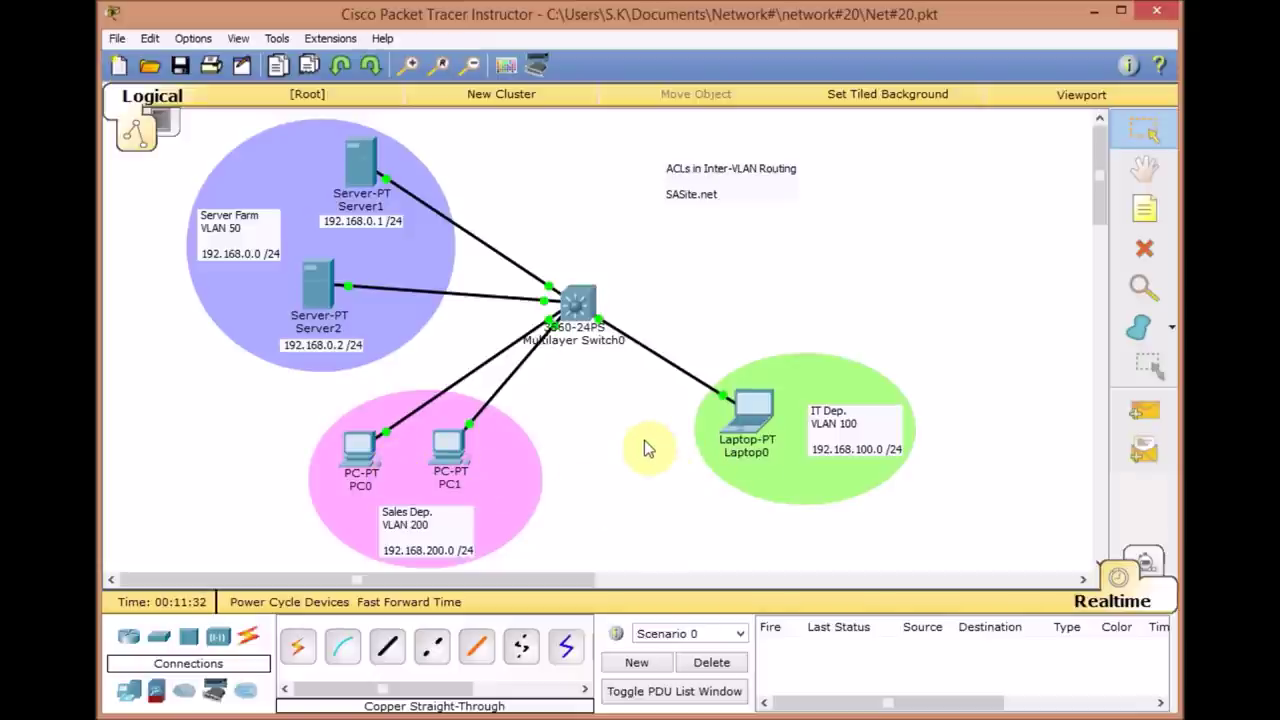
Enter global configuration mode on Multilayer Switch0 and create an extended IP access list named IT-ACL
{"action": "left_click", "coordinate": [576, 316]}
{"action": "type", "text": "conf"}
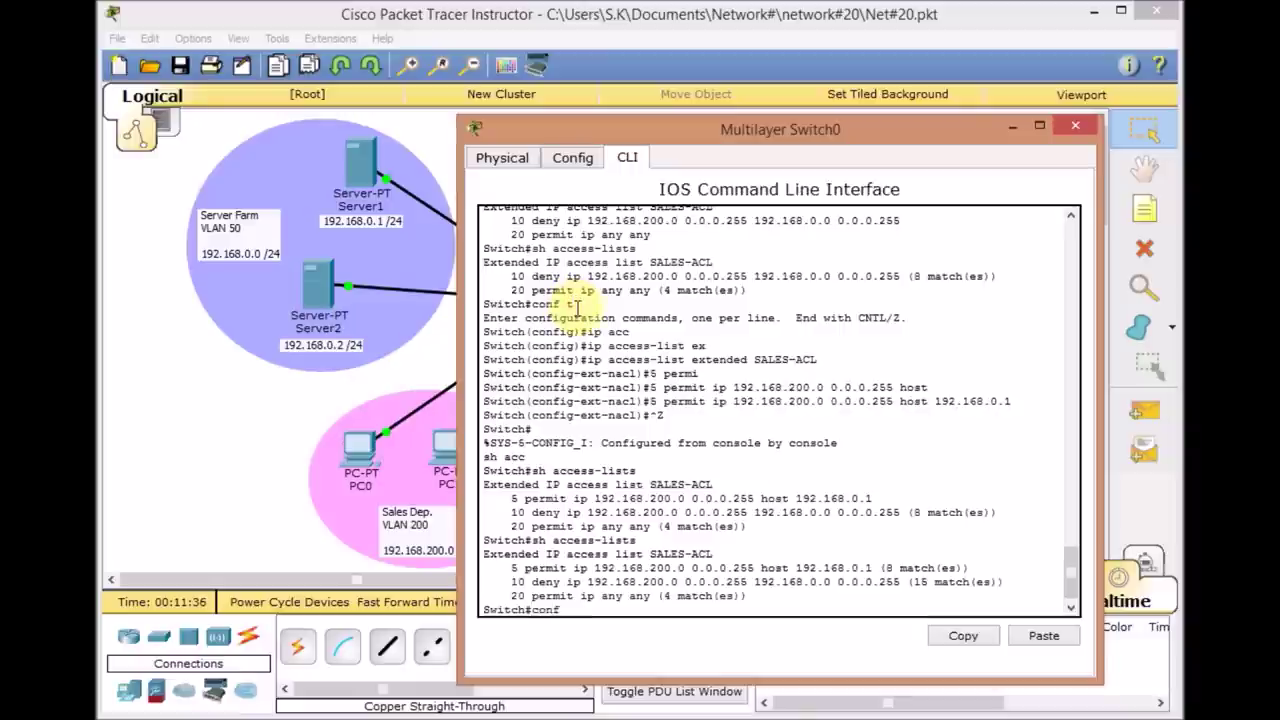
{"action": "type", "text": " t"}
{"action": "key", "text": "Return"}
{"action": "type", "text": "ip acc"}
{"action": "key", "text": "Tab"}
{"action": "type", "text": "e"}
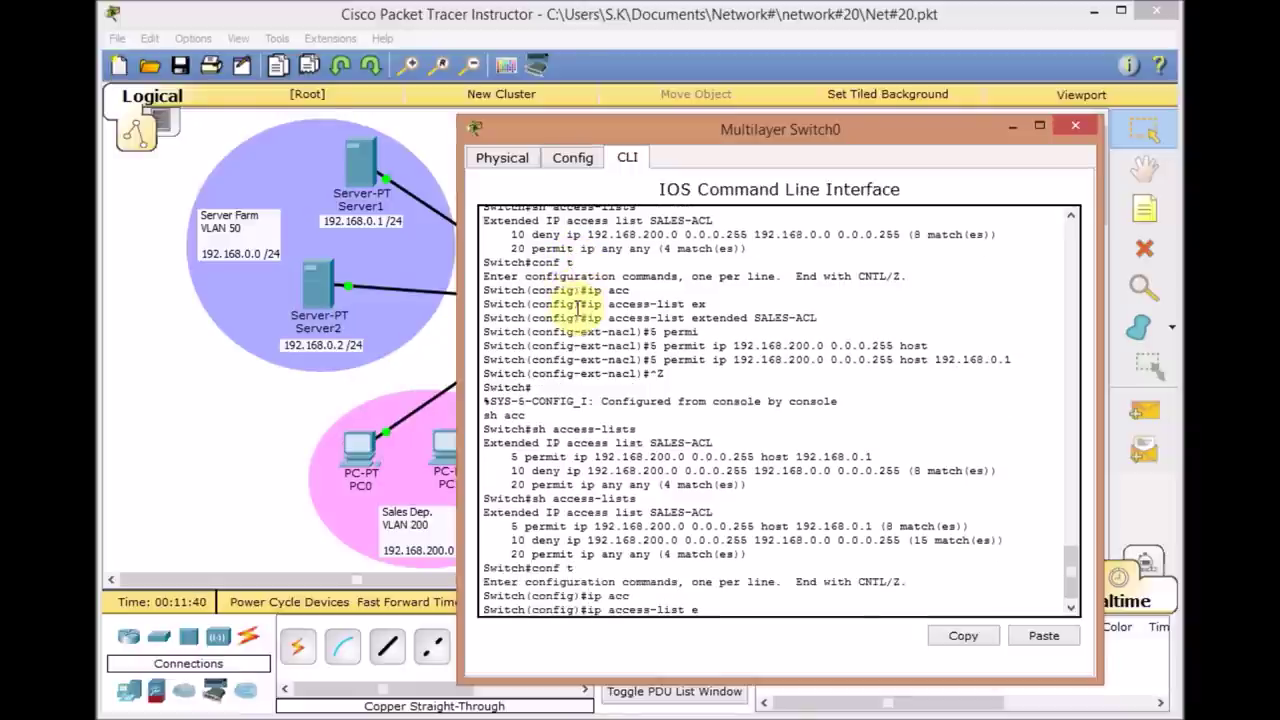
{"action": "type", "text": "x"}
{"action": "key", "text": "Tab"}
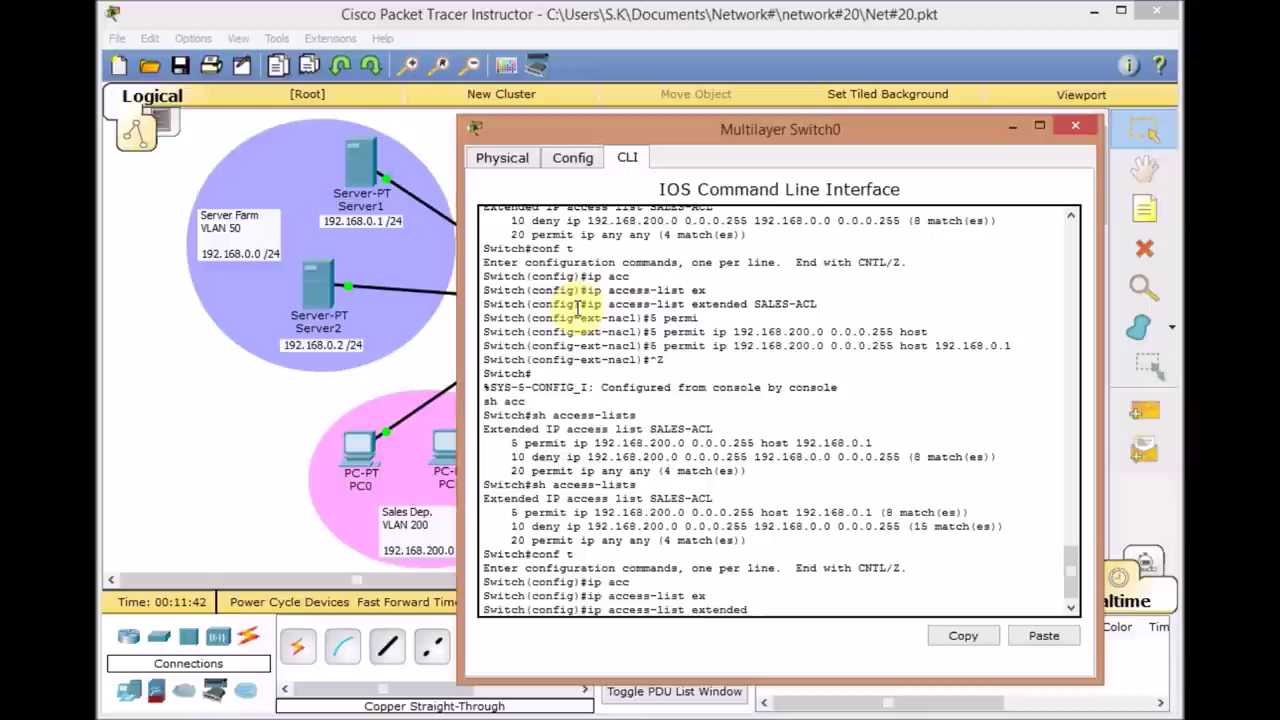
{"action": "type", "text": "IT-ACL"}
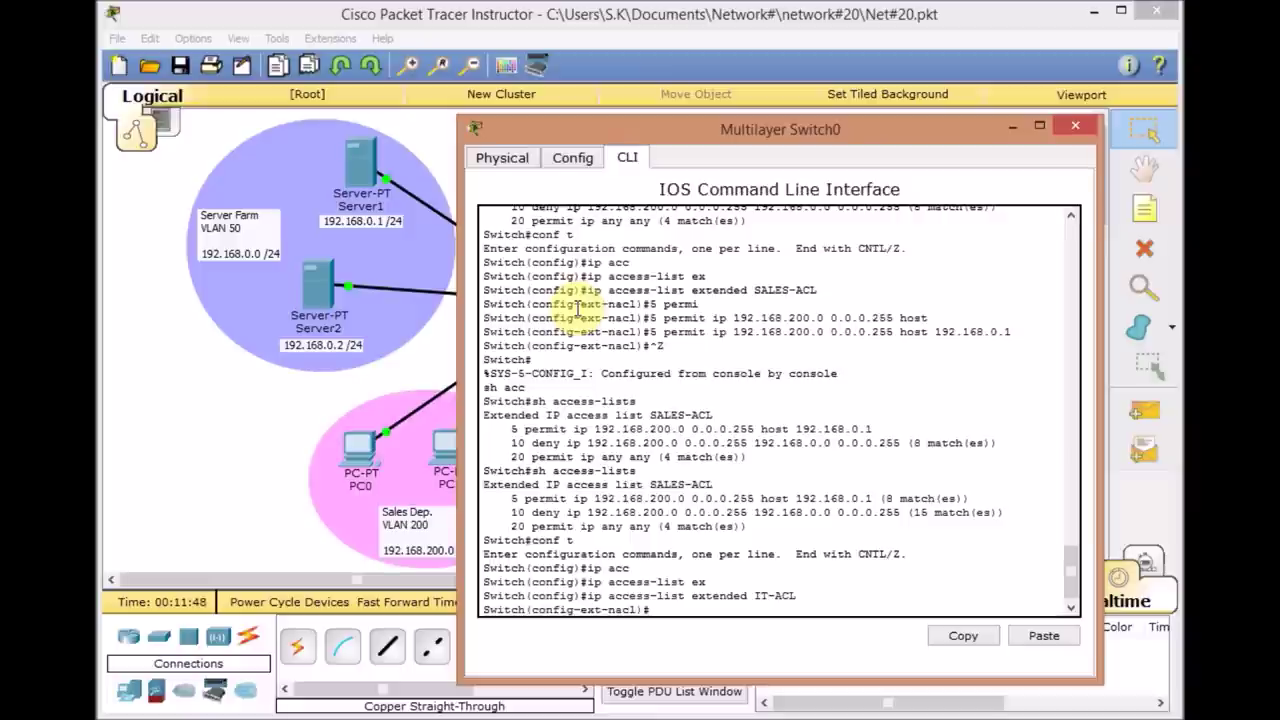
Add a rule to IT-ACL denying ip traffic from 192.168.100.0 0.0.0.255 to 192.168.200.0 0.0.0.255
{"action": "type", "text": "den"}
{"action": "key", "text": "Tab"}
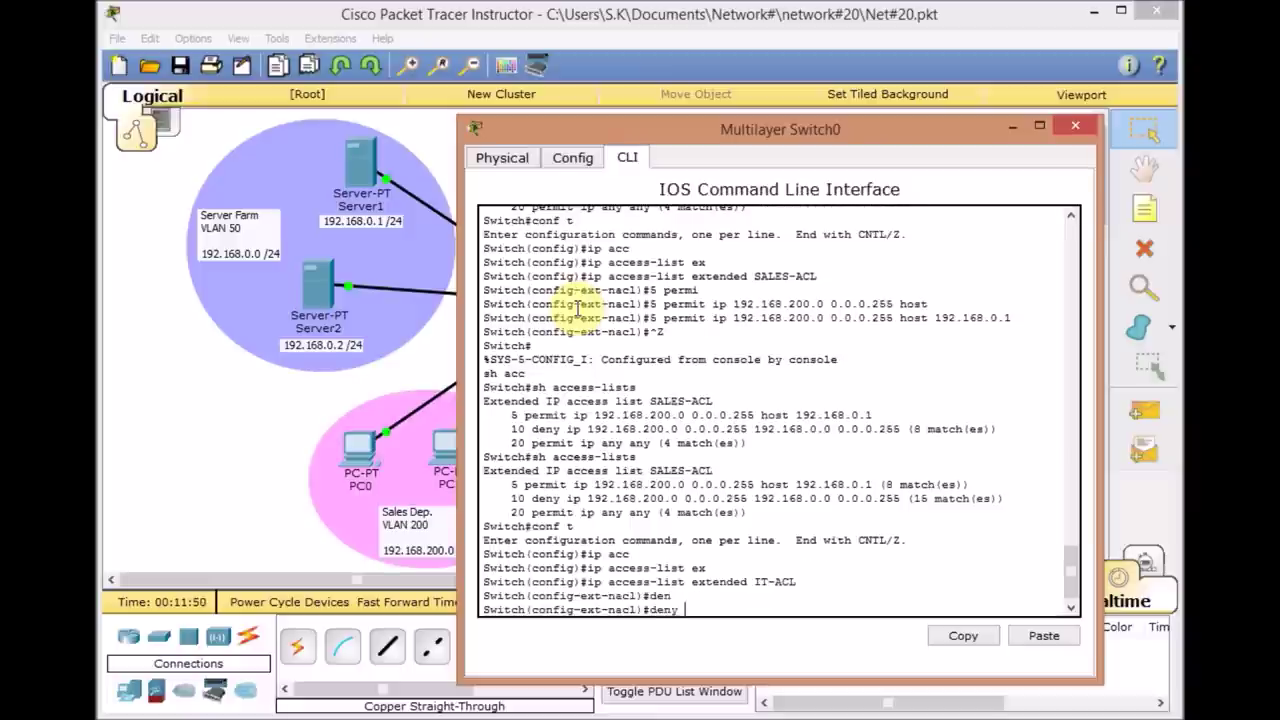
{"action": "type", "text": "192.168.100.0 0.0.0.255"}
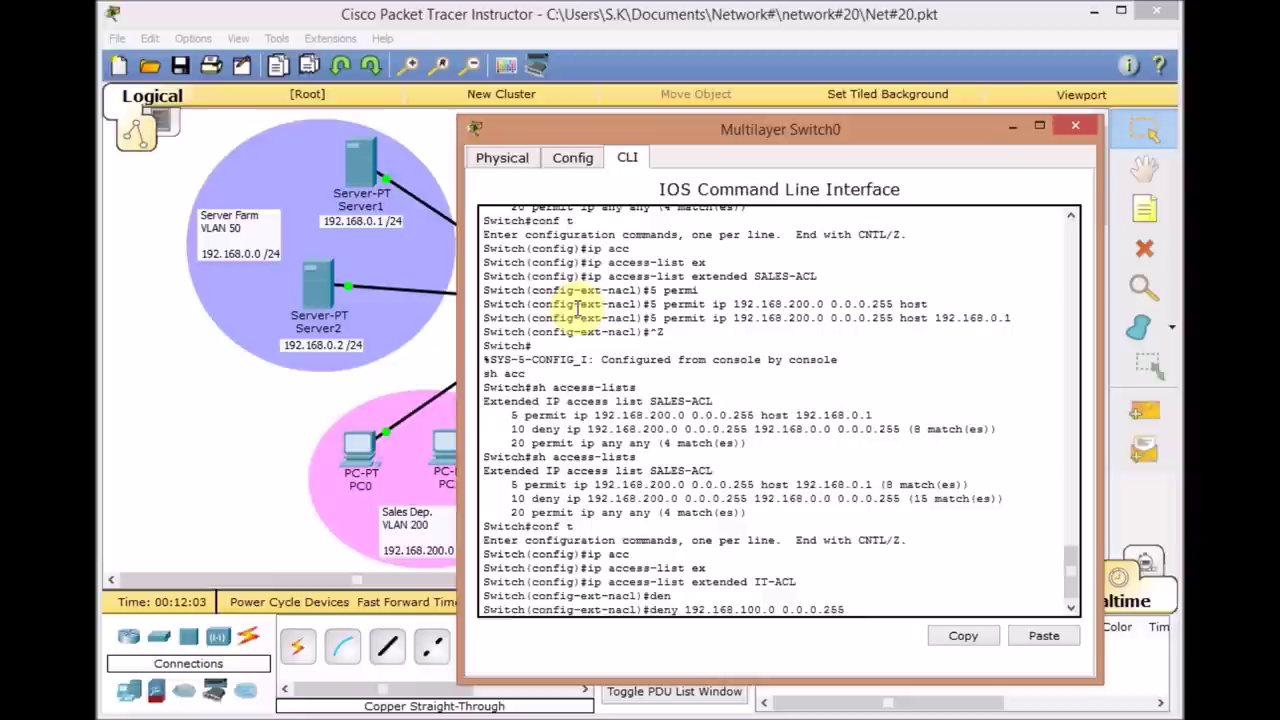
{"action": "type", "text": "192.1"}
{"action": "type", "text": "68.200.0 0.0."}
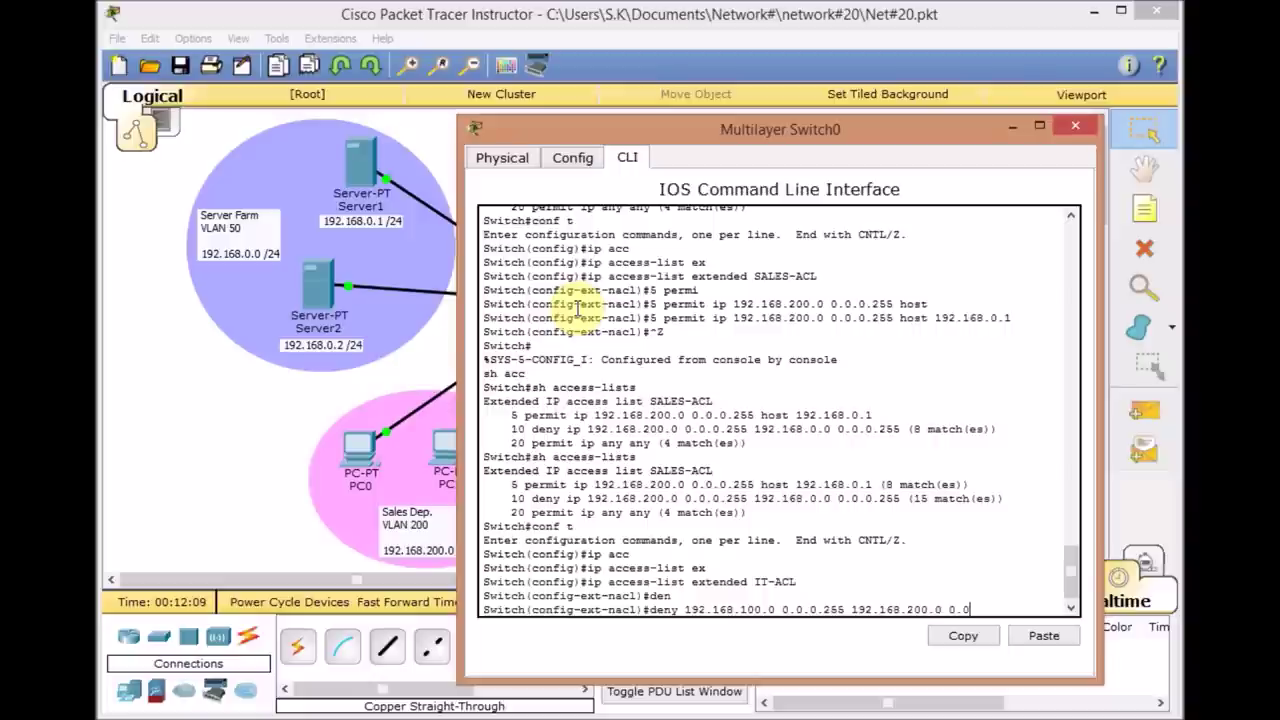
{"action": "type", "text": "0.255"}
{"action": "key", "text": "Return"}
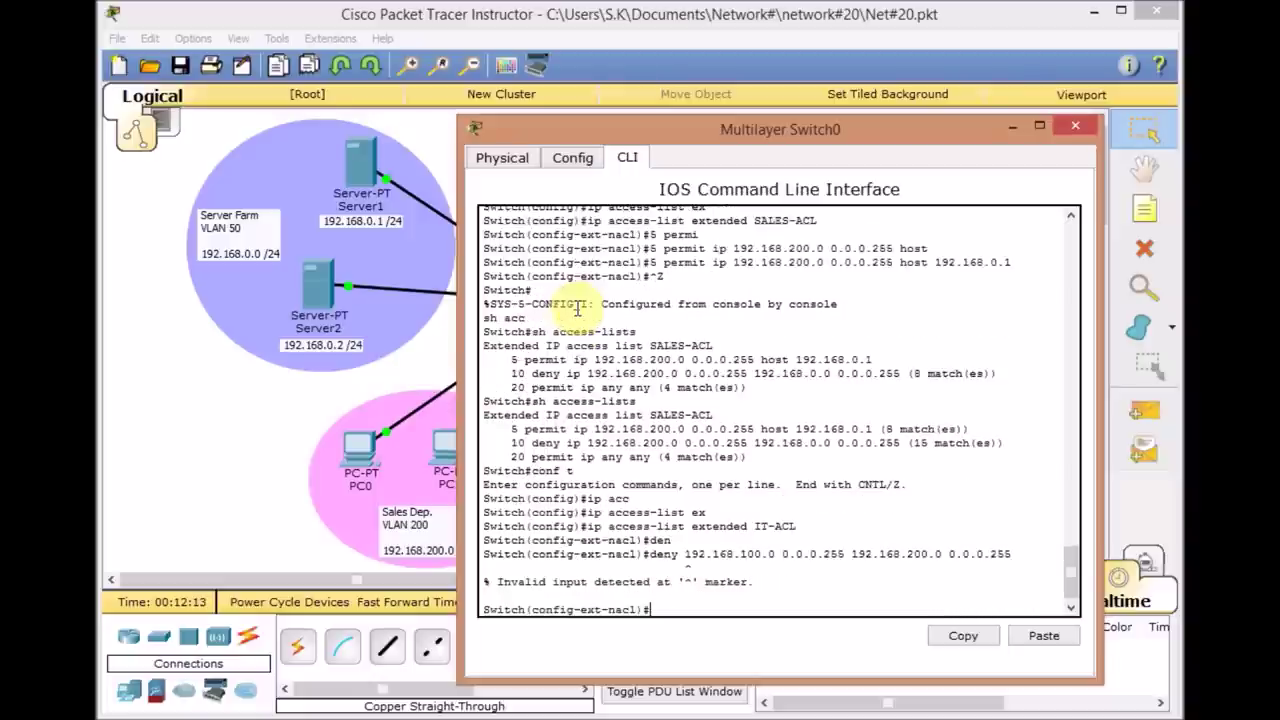
{"action": "key", "text": "Up"}
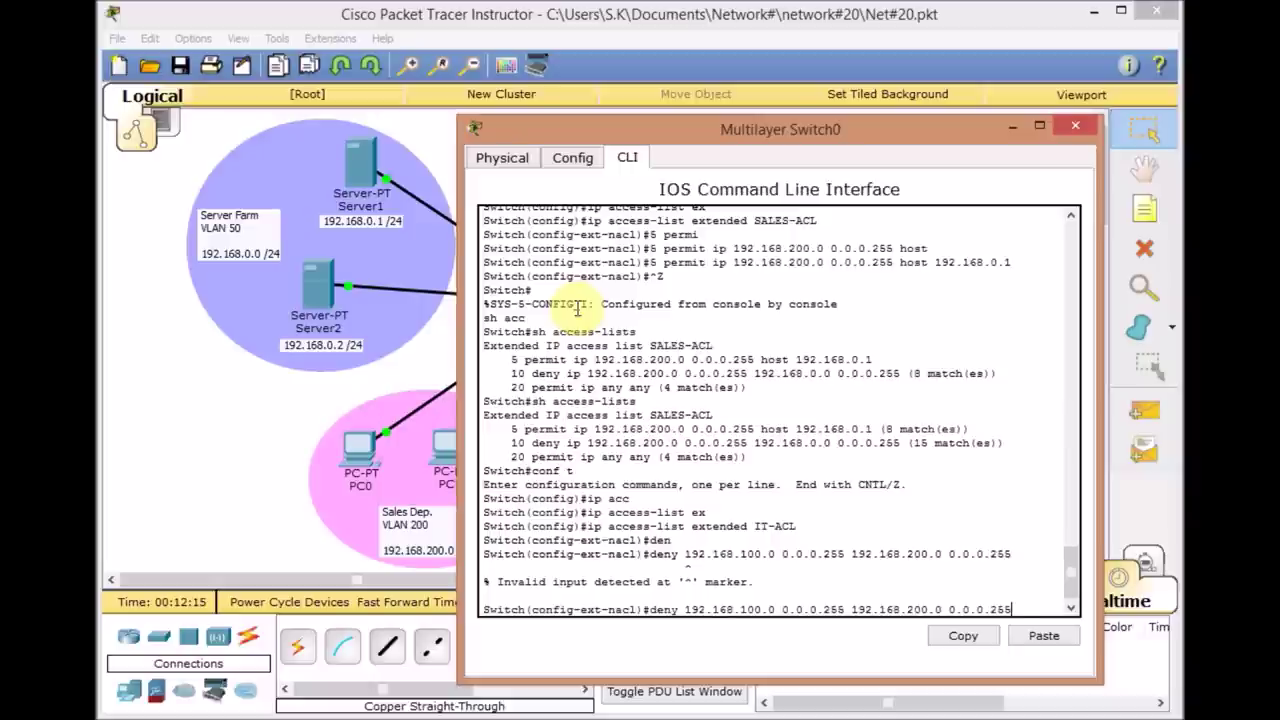
{"action": "key", "text": "Right"}
{"action": "key", "text": "Right"}
{"action": "type", "text": "ip"}
{"action": "key", "text": "Return"}
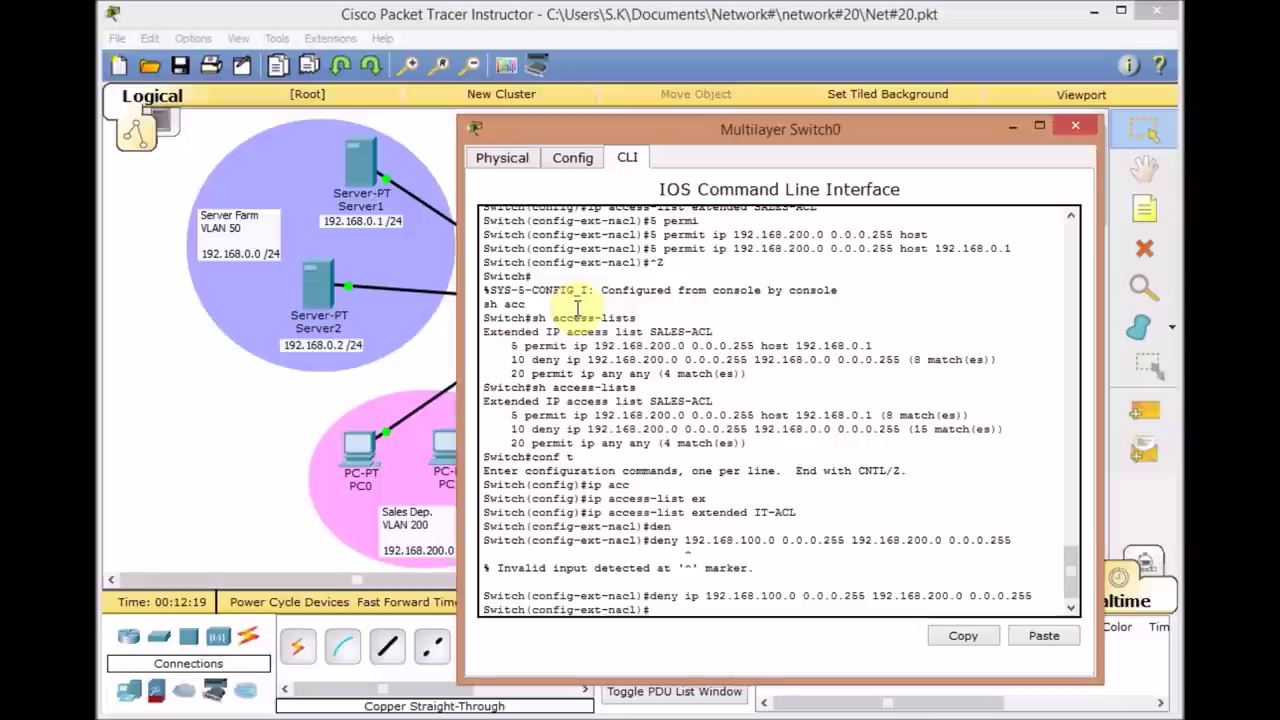
Add a permit ip any any rule to IT-ACL to allow all other traffic
{"action": "key", "text": "Up"}
{"action": "key", "text": "BackSpace"}
{"action": "key", "text": "BackSpace"}
{"action": "key", "text": "BackSpace"}
{"action": "key", "text": "BackSpace"}
{"action": "key", "text": "BackSpace"}
{"action": "key", "text": "BackSpace"}
{"action": "key", "text": "BackSpace"}
{"action": "key", "text": "BackSpace"}
{"action": "key", "text": "BackSpace"}
{"action": "key", "text": "BackSpace"}
{"action": "key", "text": "BackSpace"}
{"action": "key", "text": "BackSpace"}
{"action": "key", "text": "BackSpace"}
{"action": "key", "text": "BackSpace"}
{"action": "key", "text": "BackSpace"}
{"action": "key", "text": "BackSpace"}
{"action": "key", "text": "BackSpace"}
{"action": "key", "text": "BackSpace"}
{"action": "key", "text": "BackSpace"}
{"action": "key", "text": "BackSpace"}
{"action": "key", "text": "BackSpace"}
{"action": "key", "text": "BackSpace"}
{"action": "key", "text": "BackSpace"}
{"action": "key", "text": "BackSpace"}
{"action": "key", "text": "BackSpace"}
{"action": "key", "text": "BackSpace"}
{"action": "key", "text": "BackSpace"}
{"action": "key", "text": "BackSpace"}
{"action": "key", "text": "BackSpace"}
{"action": "key", "text": "BackSpace"}
{"action": "key", "text": "BackSpace"}
{"action": "key", "text": "BackSpace"}
{"action": "key", "text": "BackSpace"}
{"action": "key", "text": "BackSpace"}
{"action": "key", "text": "BackSpace"}
{"action": "key", "text": "BackSpace"}
{"action": "key", "text": "BackSpace"}
{"action": "key", "text": "BackSpace"}
{"action": "key", "text": "BackSpace"}
{"action": "key", "text": "BackSpace"}
{"action": "type", "text": "permi"}
{"action": "key", "text": "Tab"}
{"action": "type", "text": "ip a"}
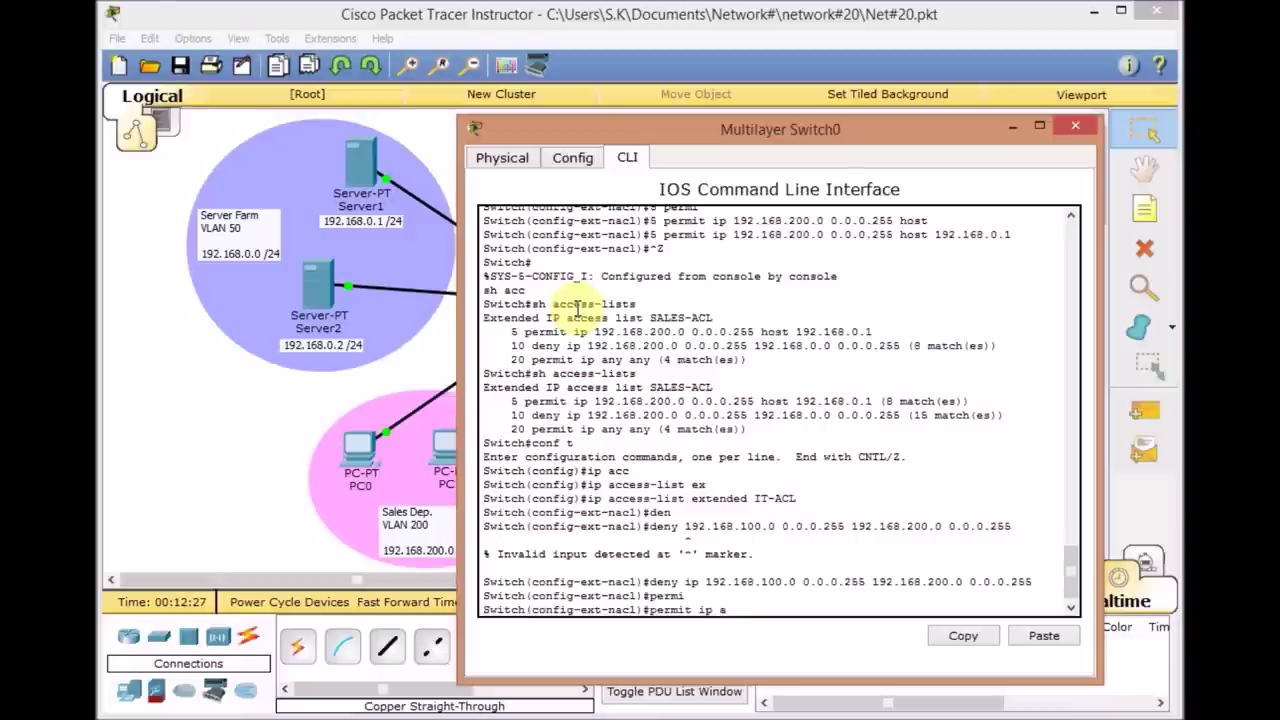
{"action": "type", "text": "ny any"}
{"action": "key", "text": "Return"}
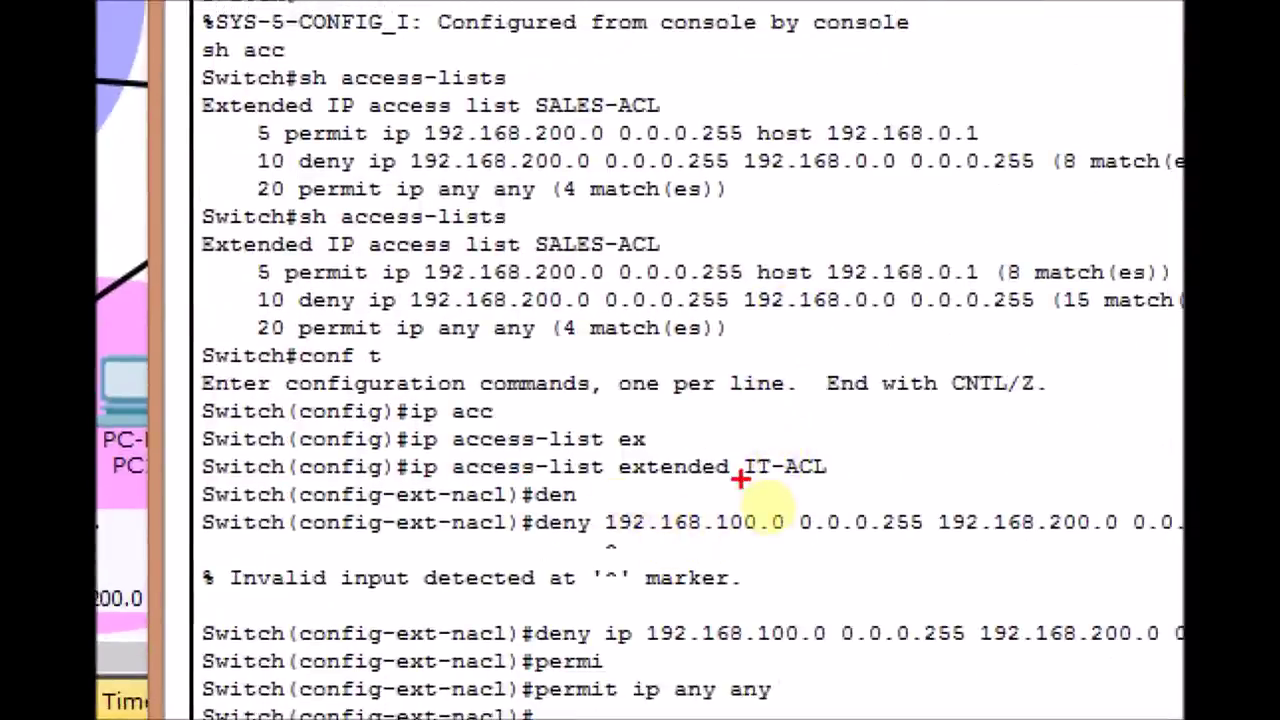
{"action": "mouse_move", "coordinate": [737, 486]}
{"action": "left_mouse_down"}
{"action": "mouse_move", "coordinate": [775, 490]}
{"action": "mouse_move", "coordinate": [745, 432]}
{"action": "mouse_move", "coordinate": [718, 462]}
{"action": "mouse_move", "coordinate": [738, 484]}
{"action": "left_mouse_up"}
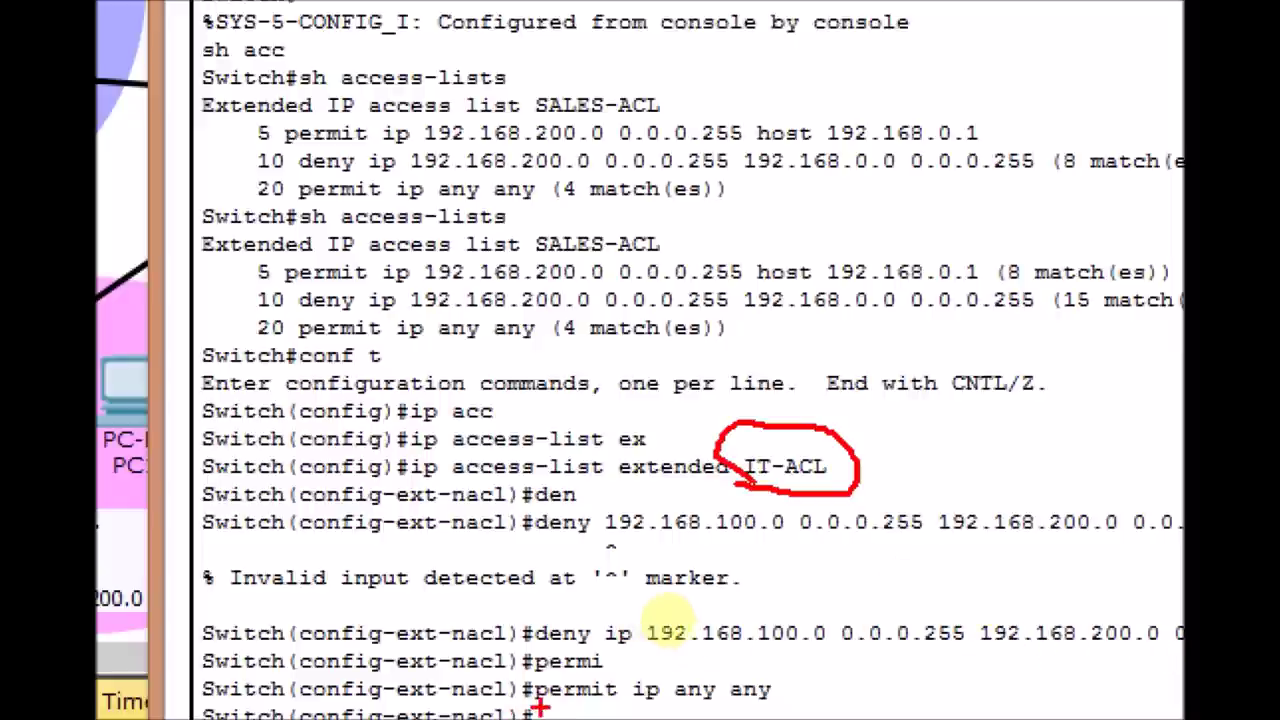
{"action": "key", "text": "Escape"}
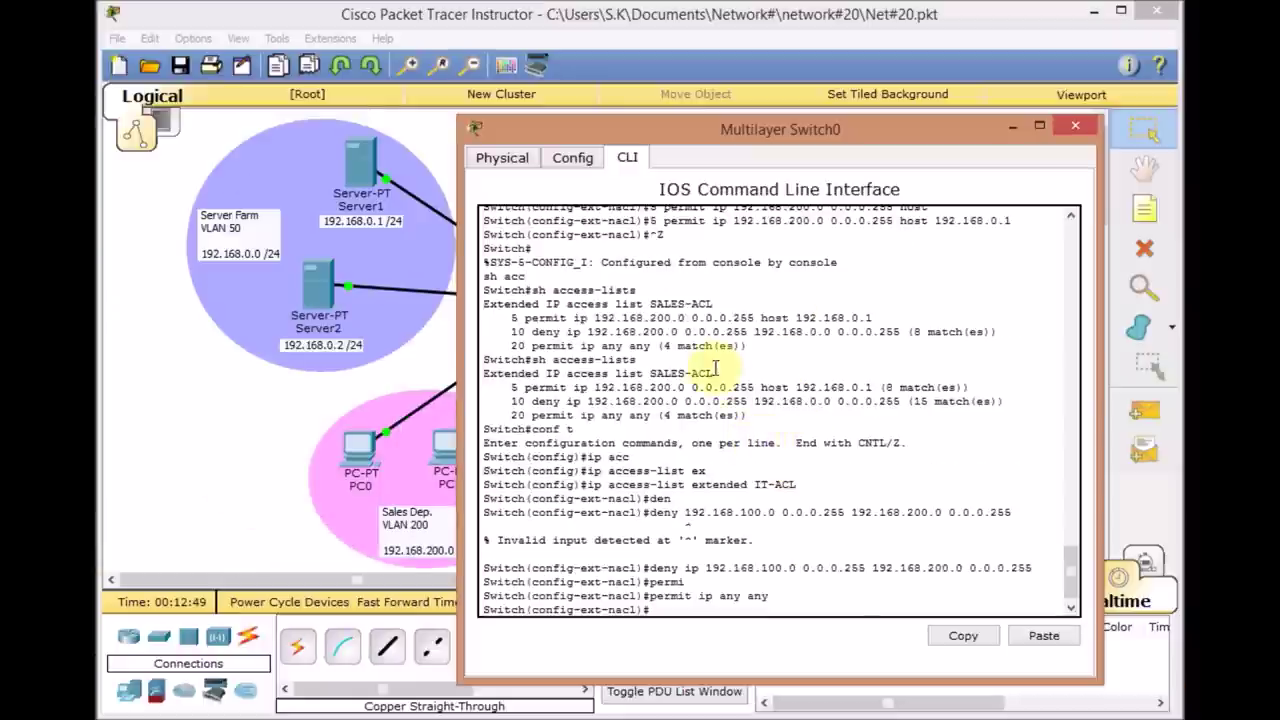
{"action": "left_click", "coordinate": [283, 427]}
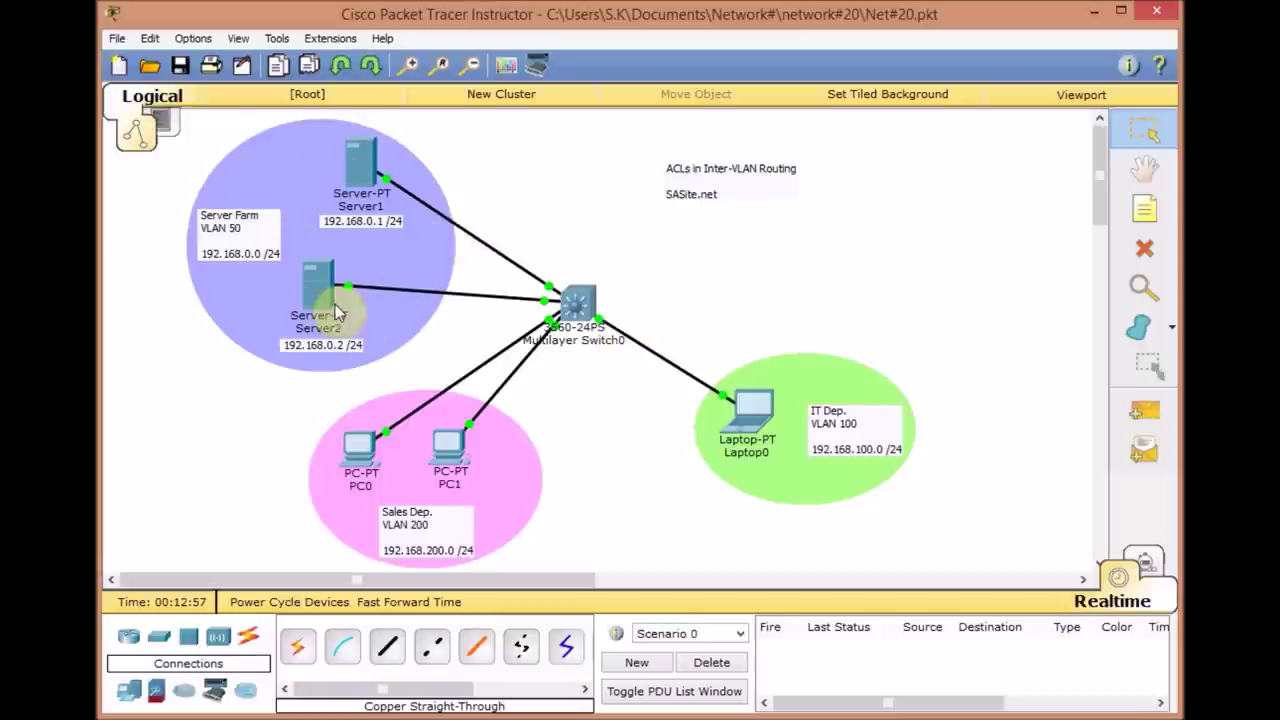
Exit the ACL configuration on Multilayer Switch0 and apply IT-ACL inbound on interface VLAN 100 with ip access-group
{"action": "left_click", "coordinate": [576, 303]}
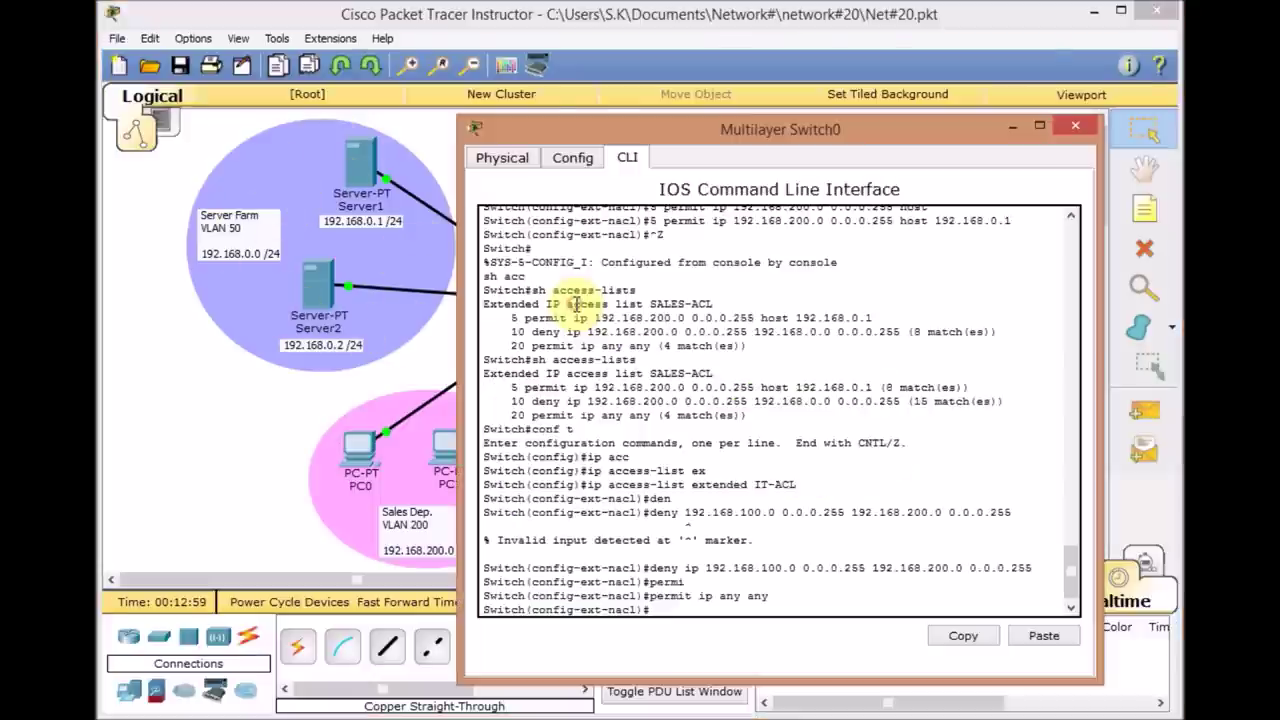
{"action": "type", "text": "exit"}
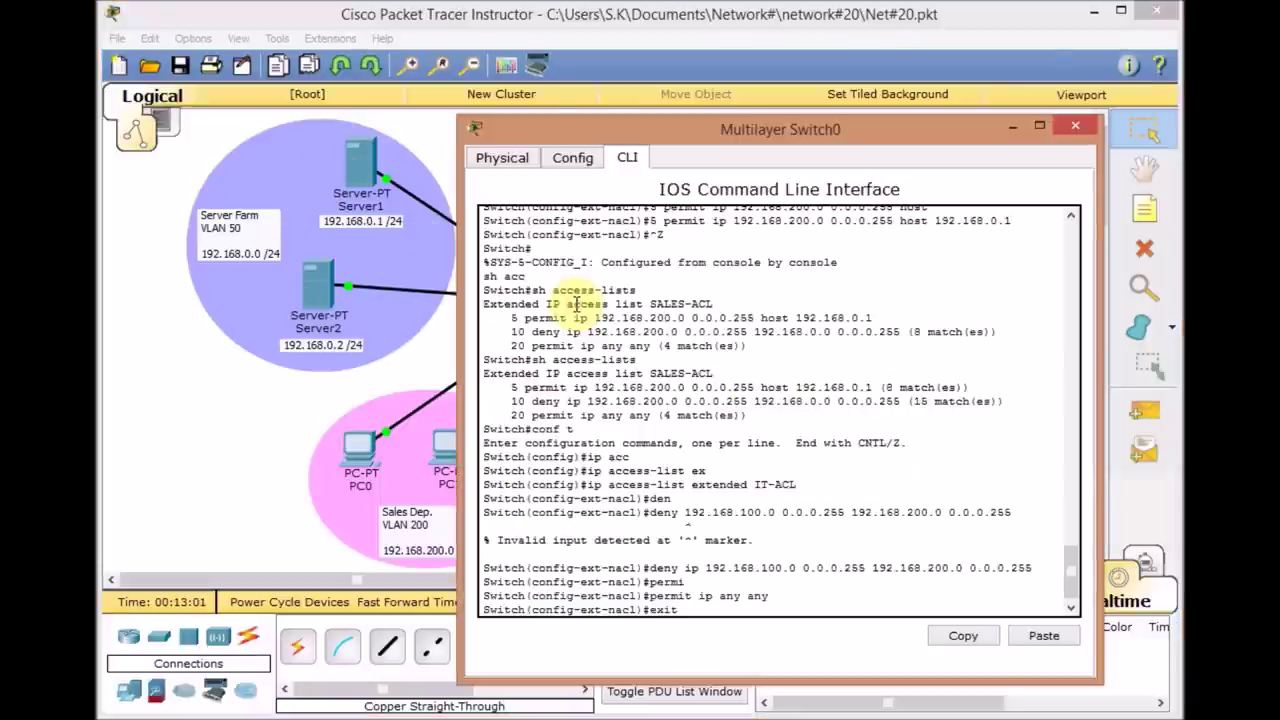
{"action": "key", "text": "Return"}
{"action": "type", "text": "int vlan"}
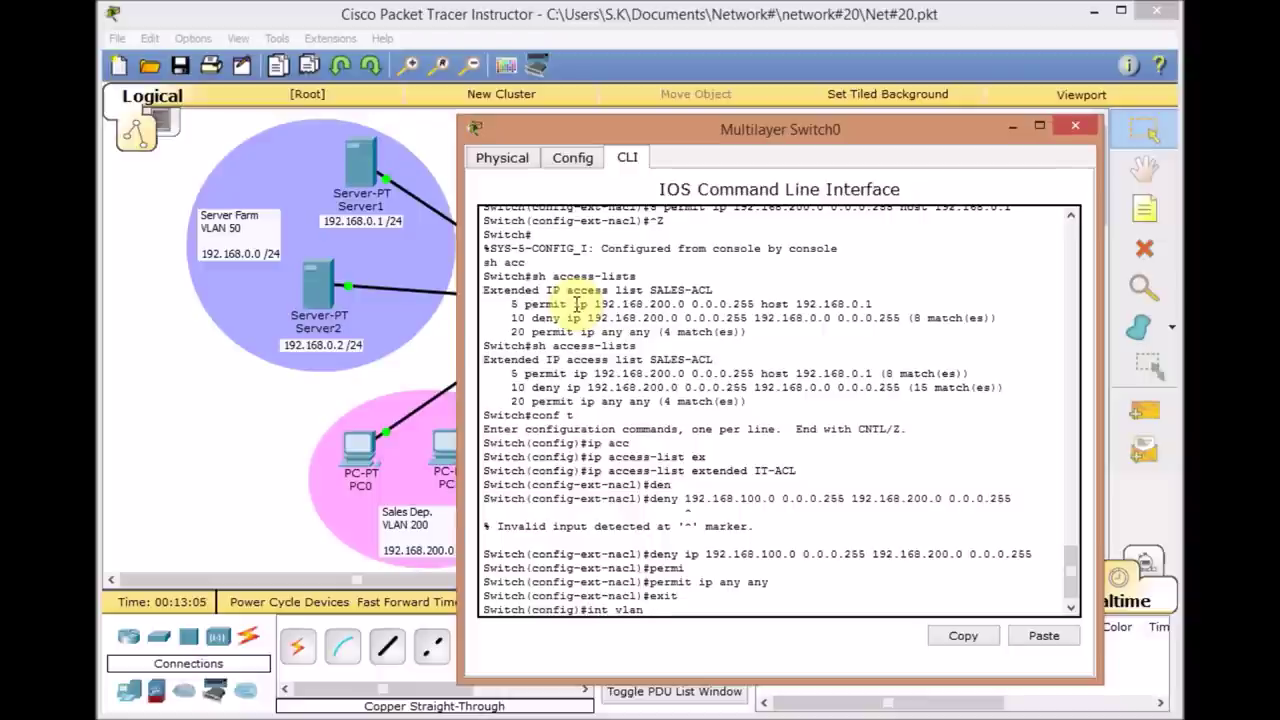
{"action": "type", "text": " 100"}
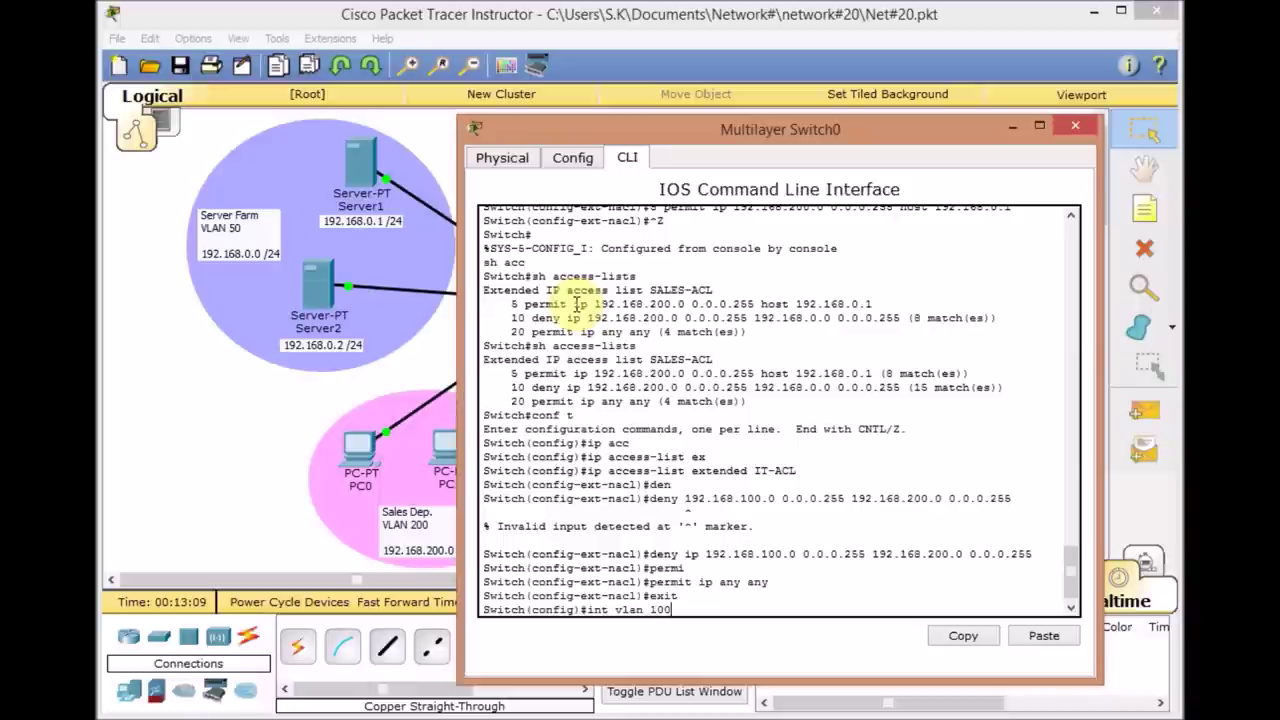
{"action": "key", "text": "Return"}
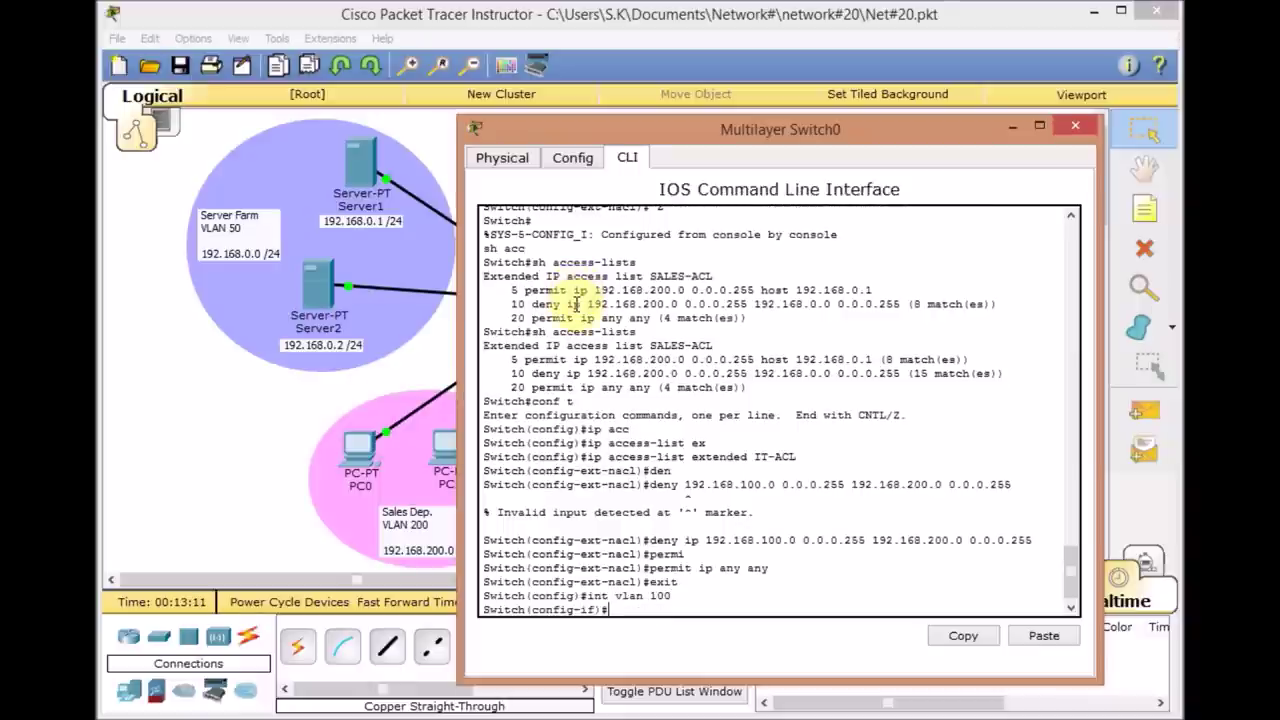
{"action": "type", "text": "ip acc"}
{"action": "key", "text": "Tab"}
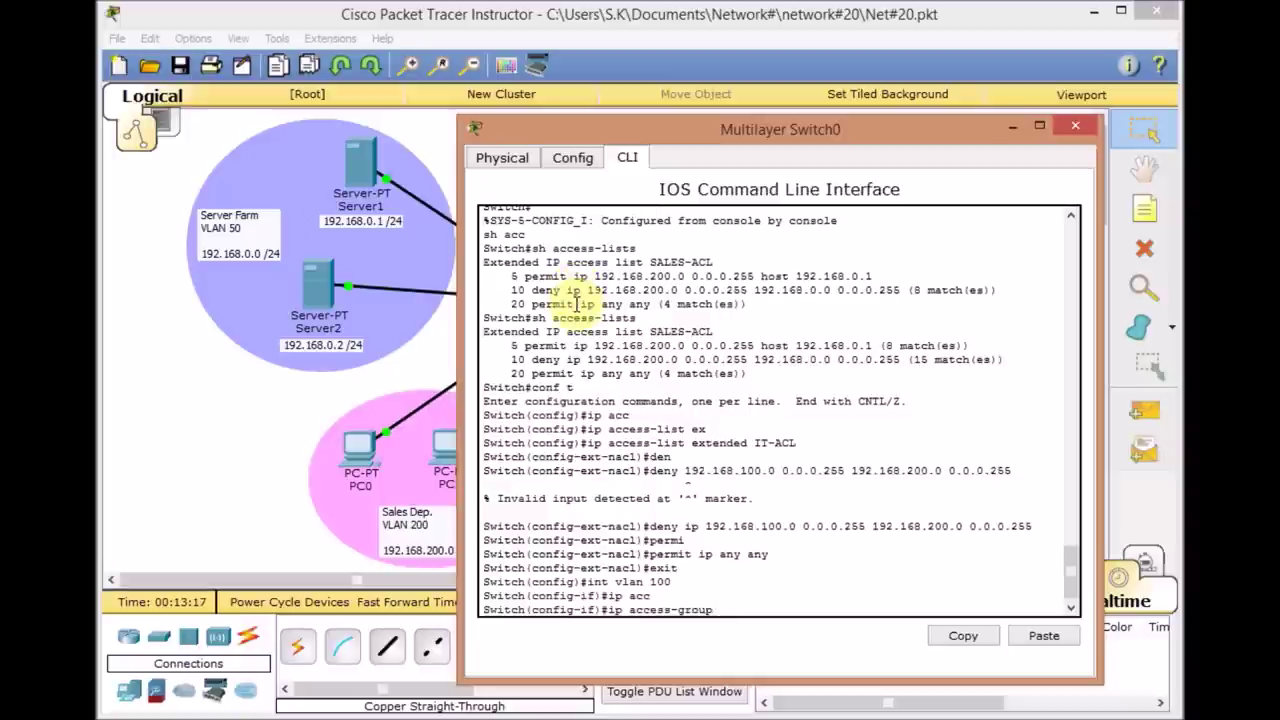
{"action": "type", "text": "IT-ACL in"}
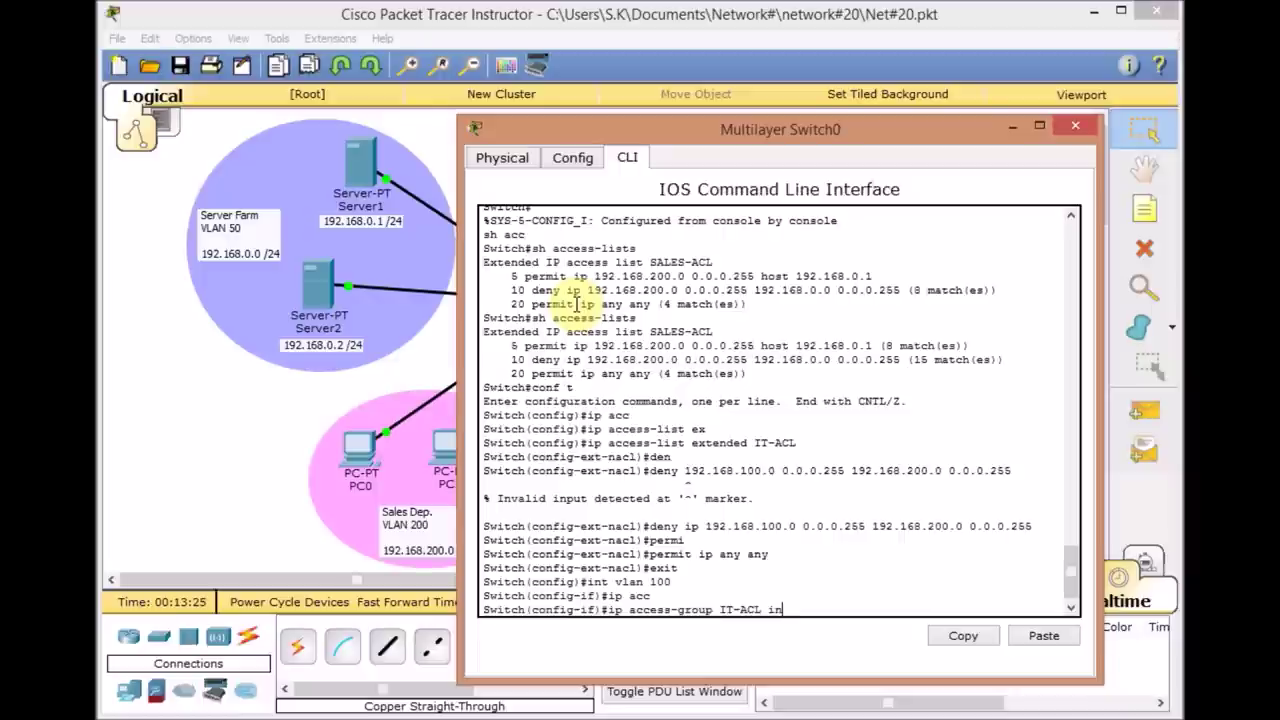
{"action": "key", "text": "Return"}
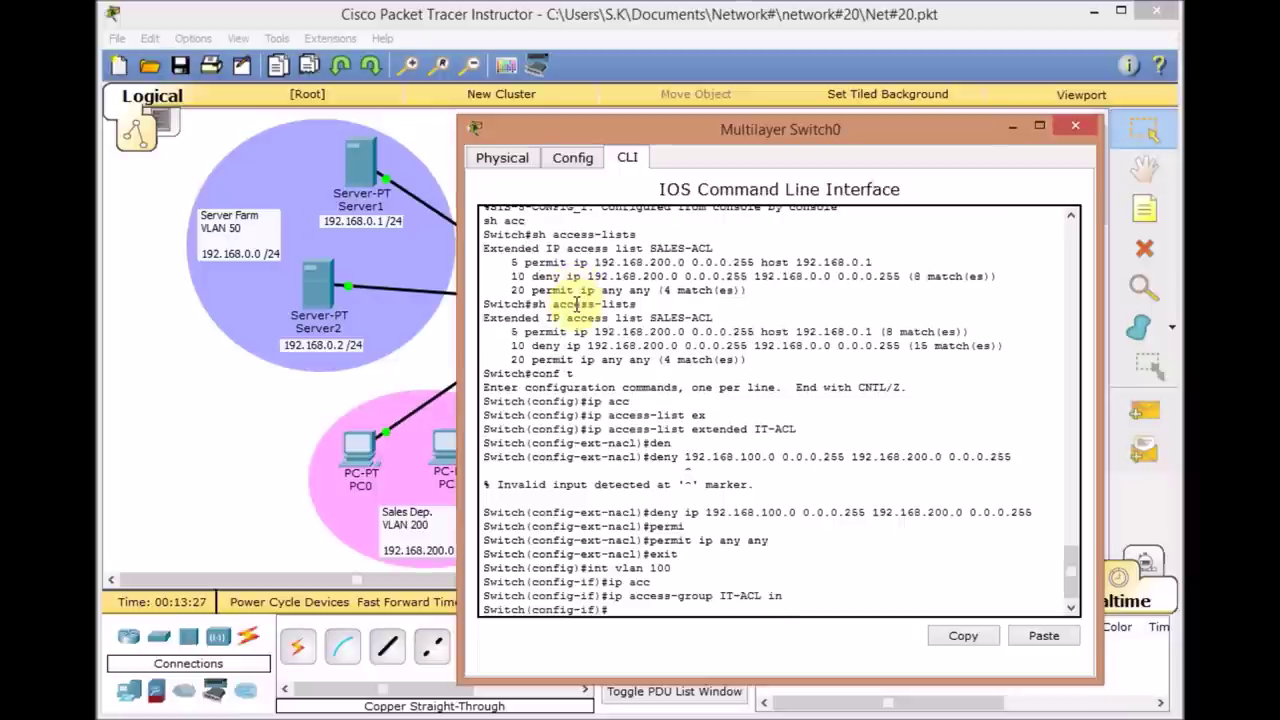
Return to privileged mode and display the switch's access lists to check the SALES-ACL and IT-ACL rules
{"action": "key", "text": "ctrl+z"}
{"action": "key", "text": "Return"}
{"action": "key", "text": "Return"}
{"action": "key", "text": "Return"}
{"action": "type", "text": "sh acc"}
{"action": "key", "text": "Tab"}
{"action": "key", "text": "Return"}
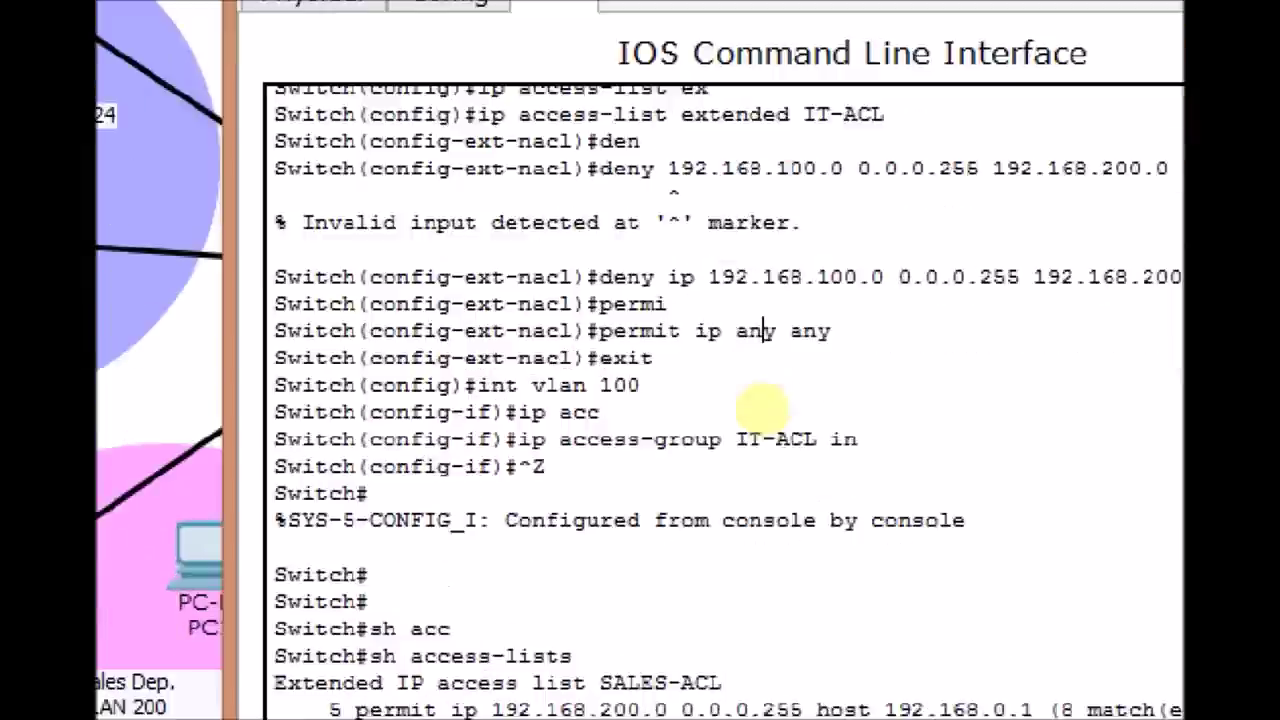
{"action": "left_click", "coordinate": [690, 703]}
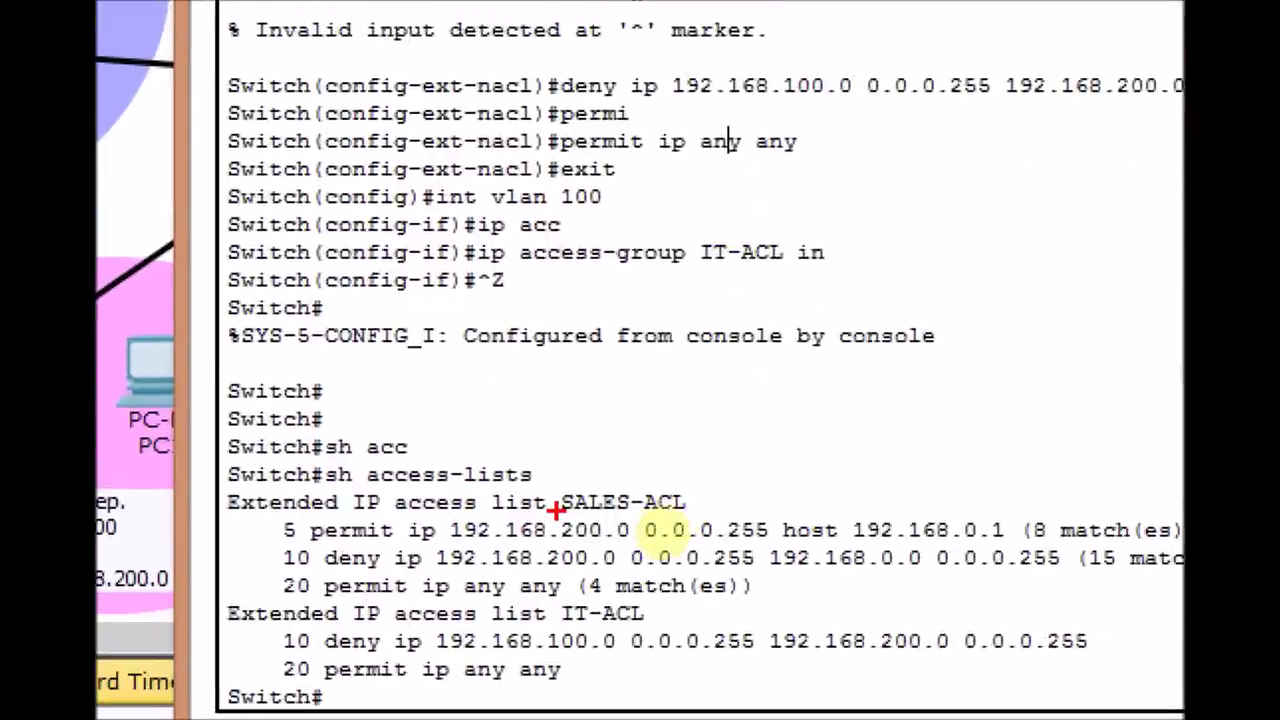
{"action": "left_click_drag", "start_coordinate": [555, 511], "coordinate": [686, 513]}
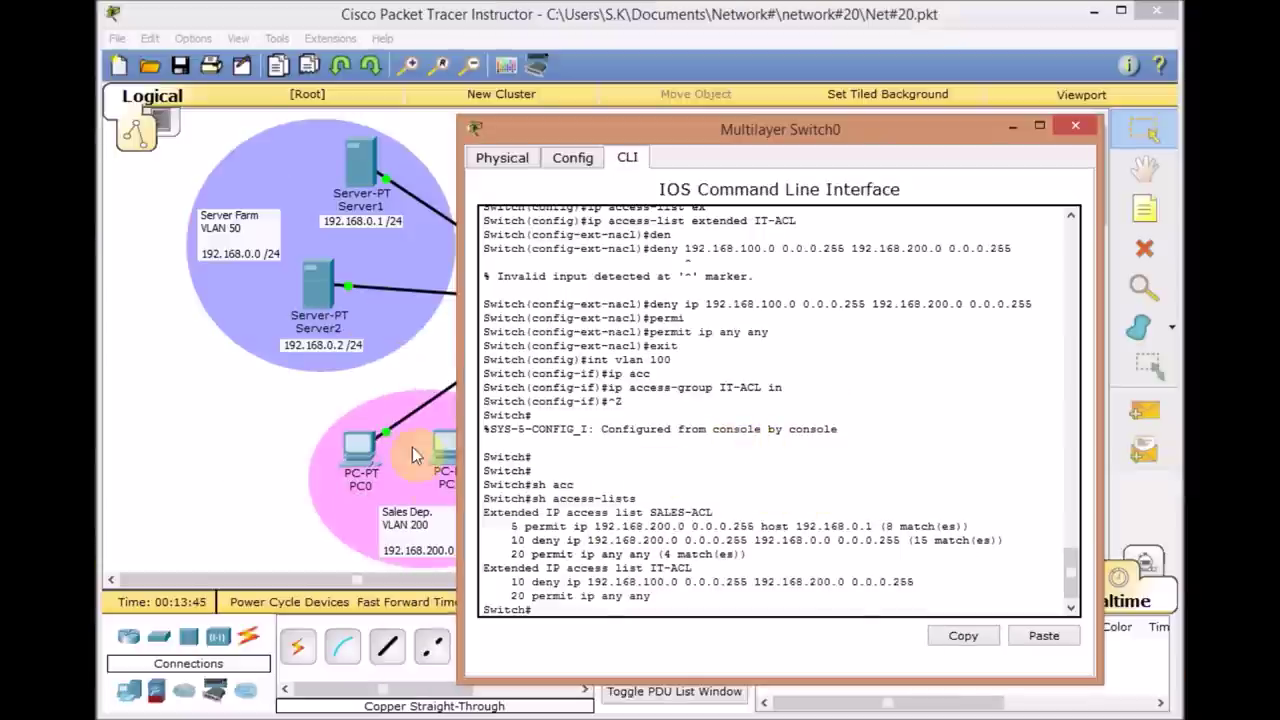
Ping Server1 at 192.168.0.1 from Laptop0's Command Prompt and interrupt the ping
{"action": "left_click", "coordinate": [420, 380]}
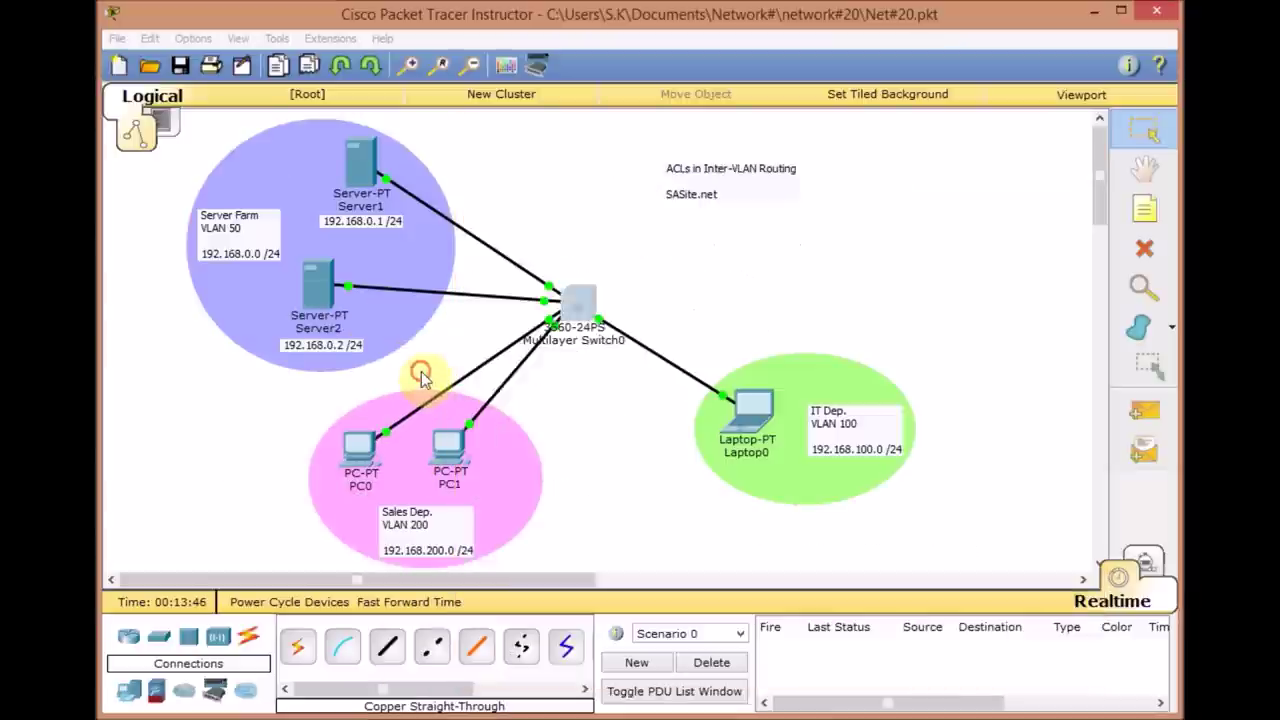
{"action": "left_click", "coordinate": [748, 415]}
{"action": "left_click", "coordinate": [893, 222]}
{"action": "key", "text": "Up"}
{"action": "key", "text": "Up"}
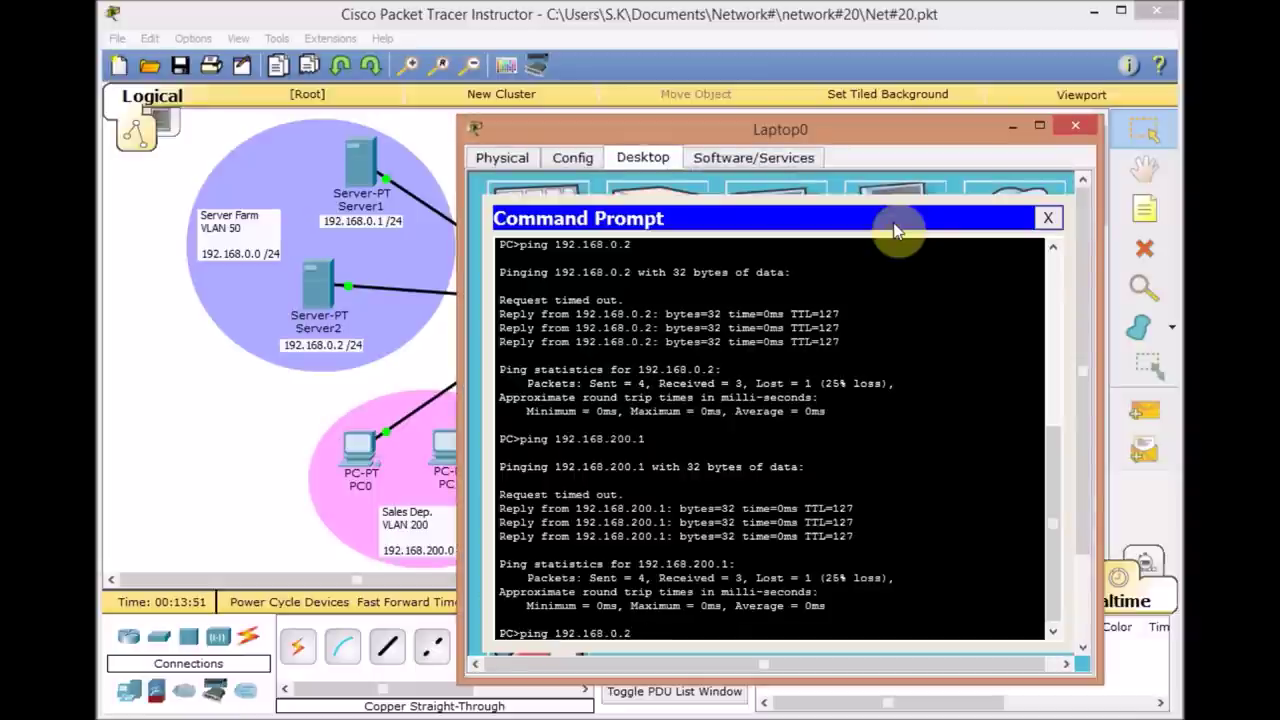
{"action": "key", "text": "Return"}
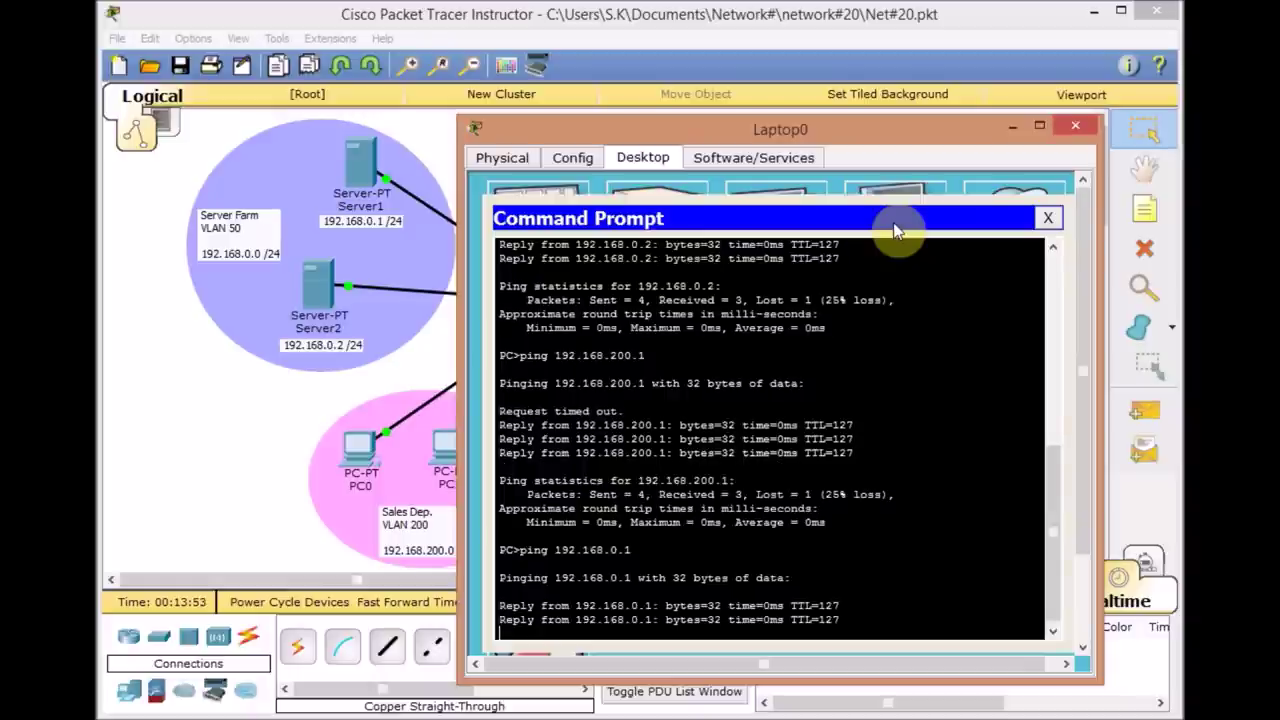
{"action": "key", "text": "ctrl+c"}
Ping Server2 at 192.168.0.2 from Laptop0 and interrupt the ping
{"action": "key", "text": "Up"}
{"action": "key", "text": "Up"}
{"action": "key", "text": "Up"}
{"action": "key", "text": "Return"}
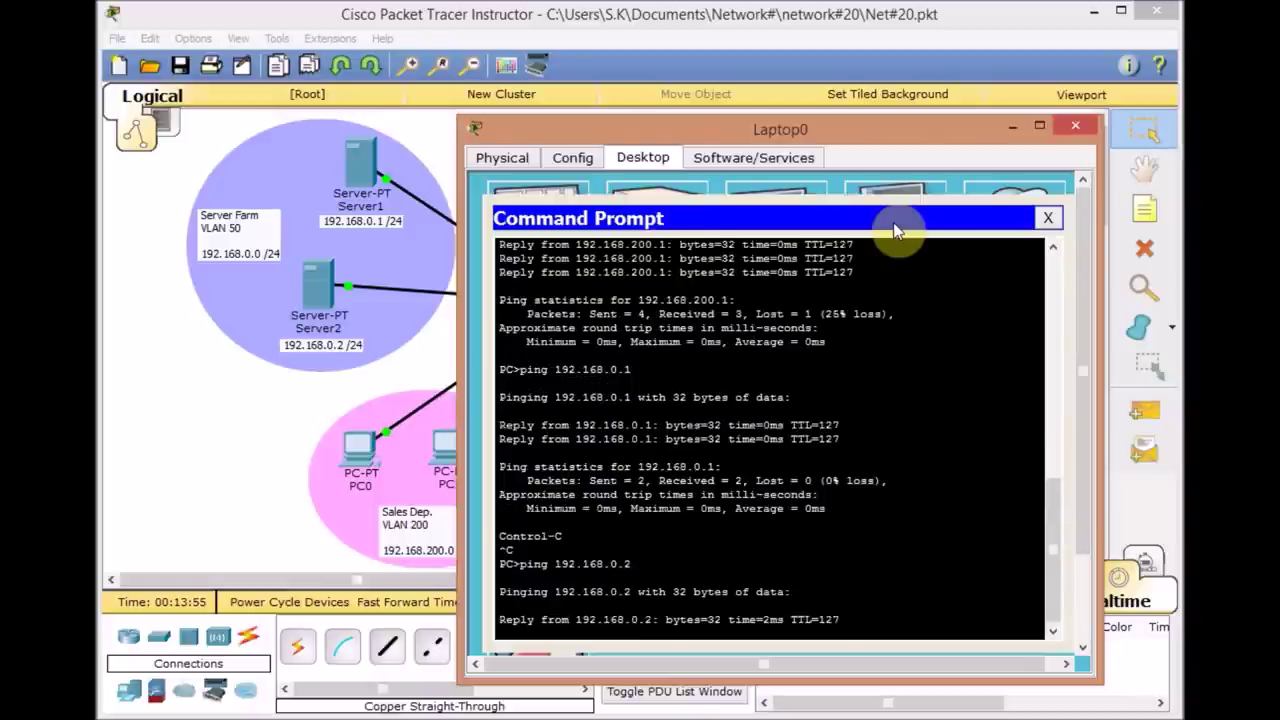
{"action": "key", "text": "ctrl+c"}
Ping the Sales VLAN host at 192.168.200.1 from Laptop0 to test the IT-ACL deny rule
{"action": "key", "text": "Up"}
{"action": "key", "text": "Up"}
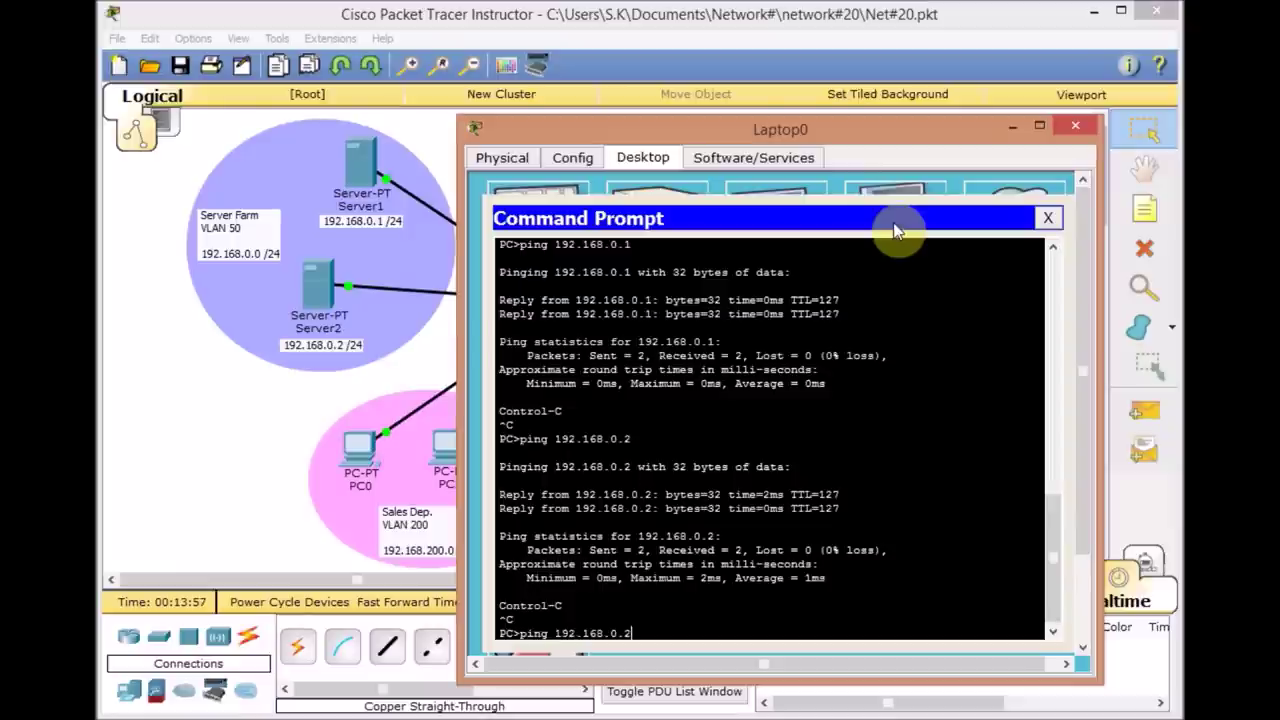
{"action": "key", "text": "Up"}
{"action": "key", "text": "Return"}
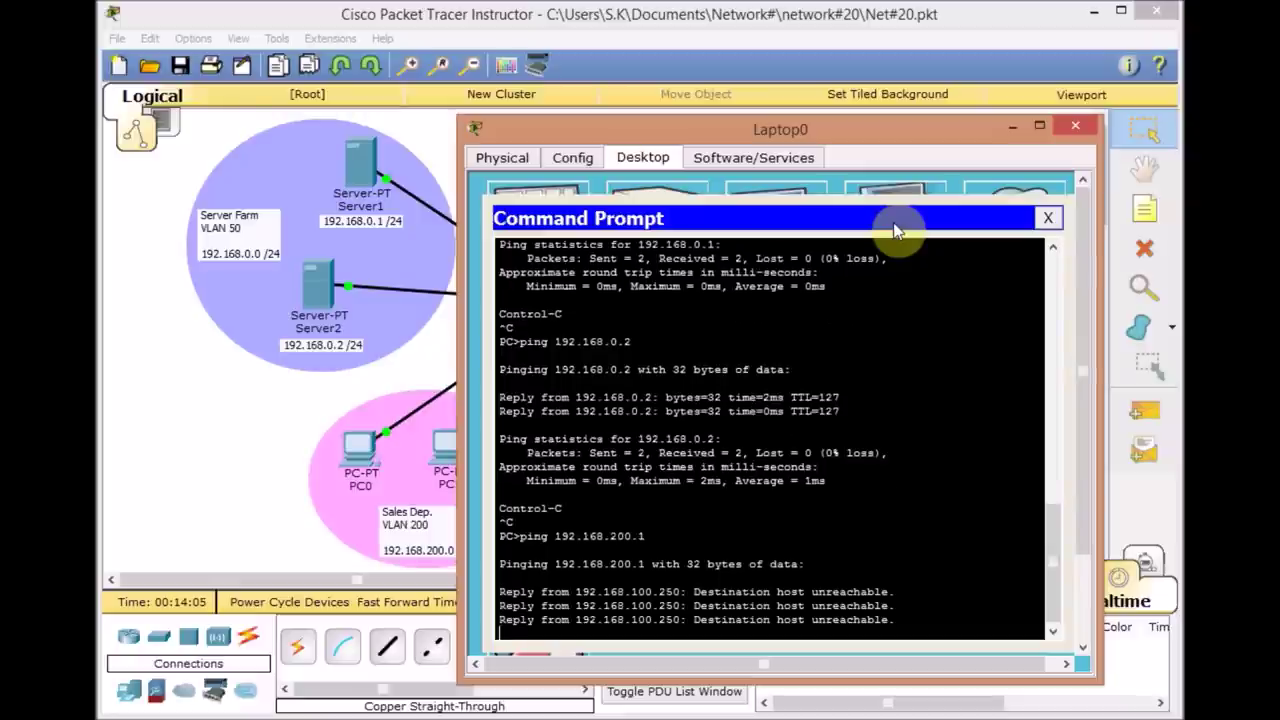
Display the access lists on Multilayer Switch0 again and check the match counters of the IT-ACL deny and permit rules
{"action": "left_click", "coordinate": [447, 363]}
{"action": "left_click", "coordinate": [567, 300]}
{"action": "key", "text": "Up"}
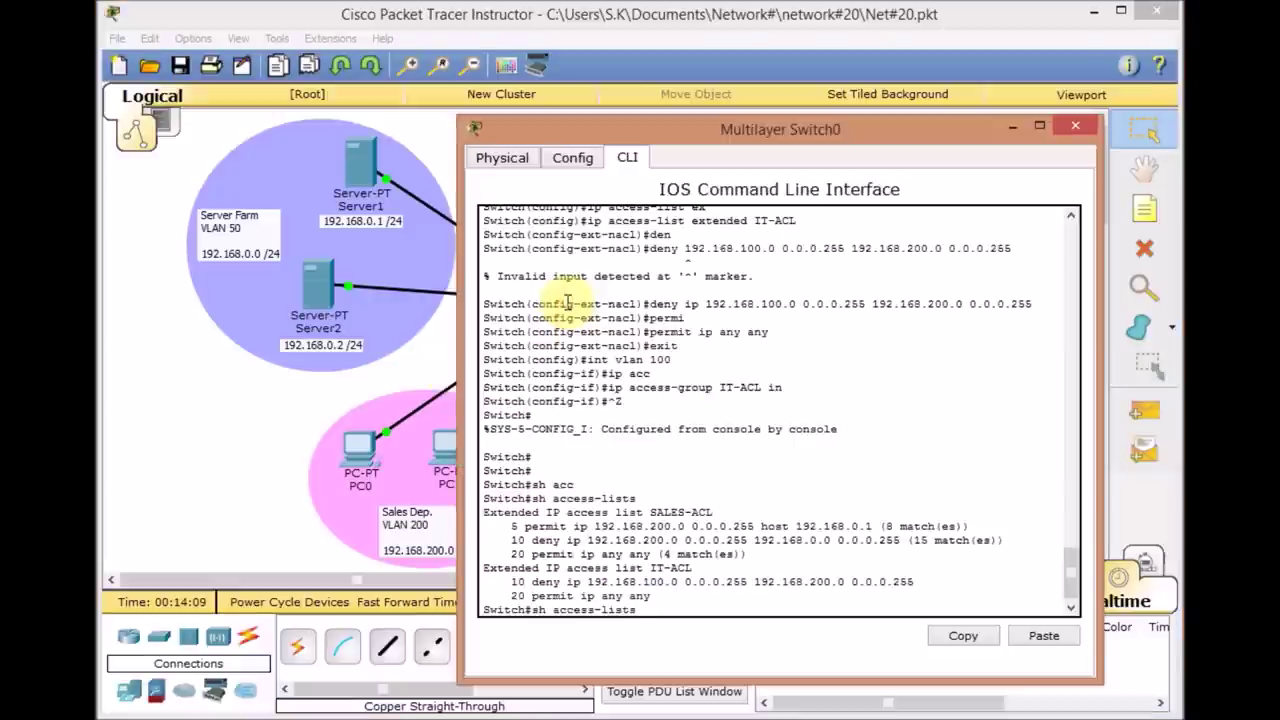
{"action": "key", "text": "Return"}
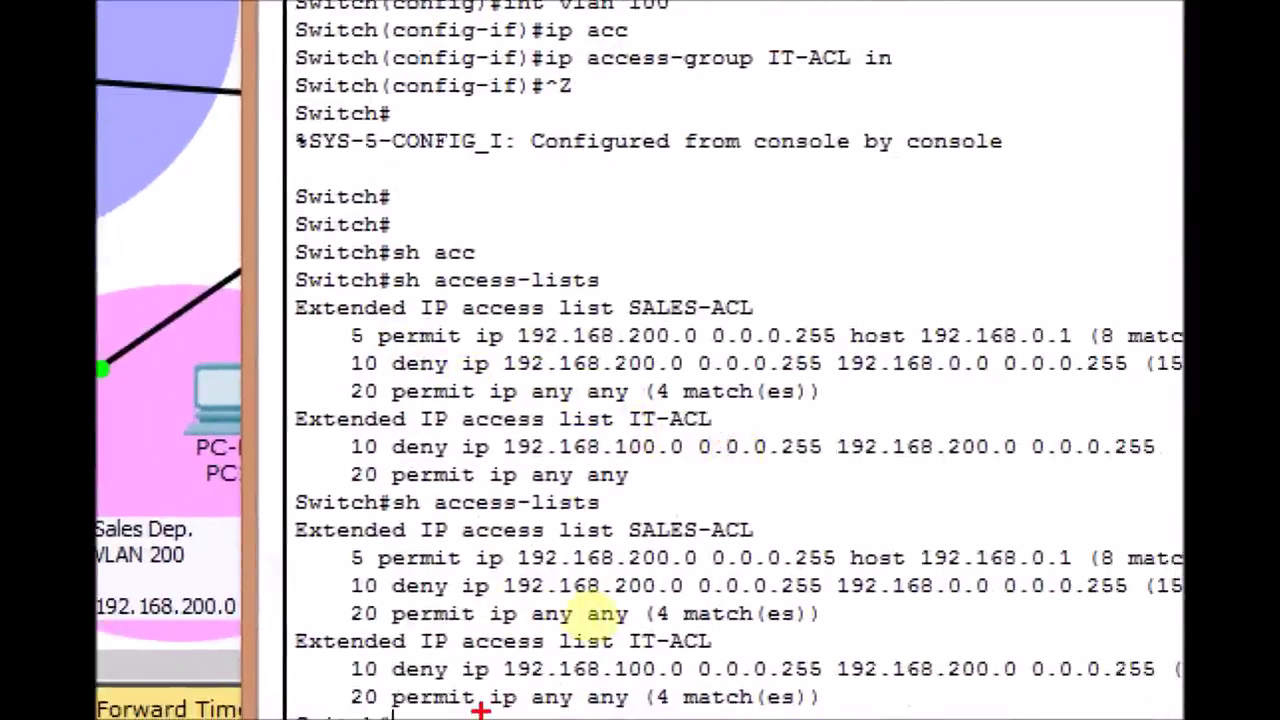
{"action": "left_click_drag", "start_coordinate": [393, 677], "coordinate": [457, 677]}
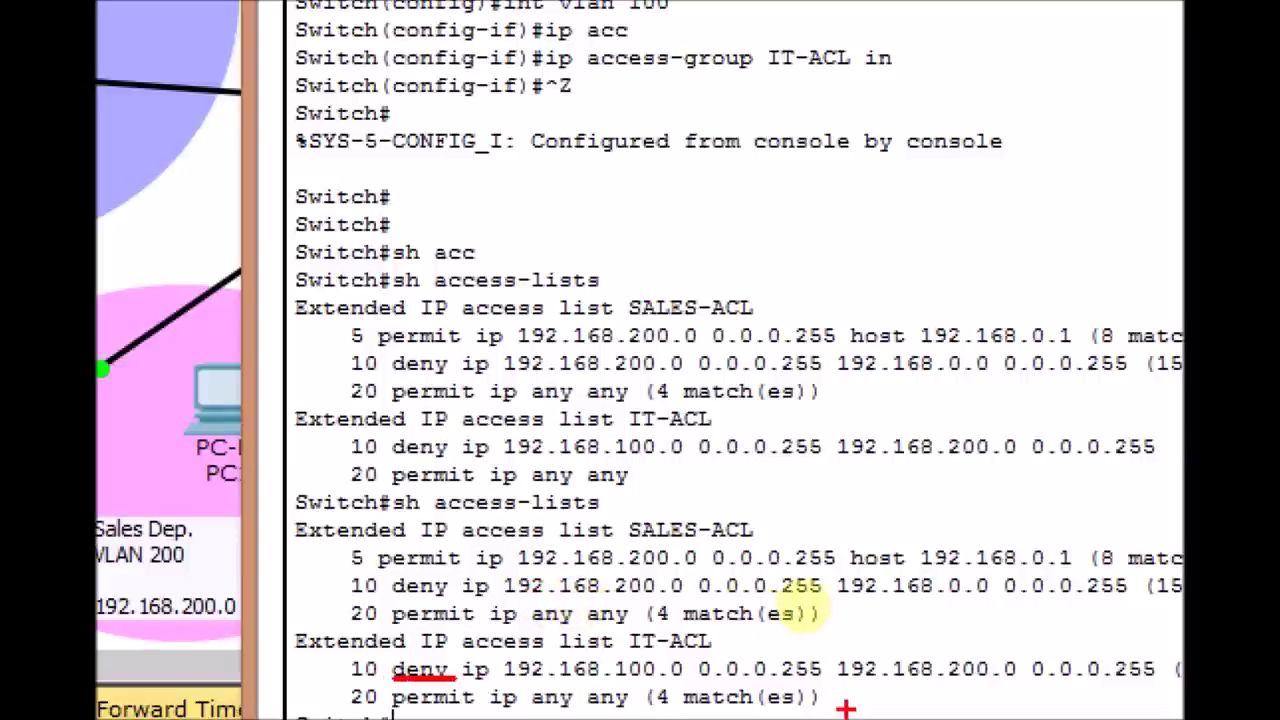
{"action": "left_click", "coordinate": [1178, 668]}
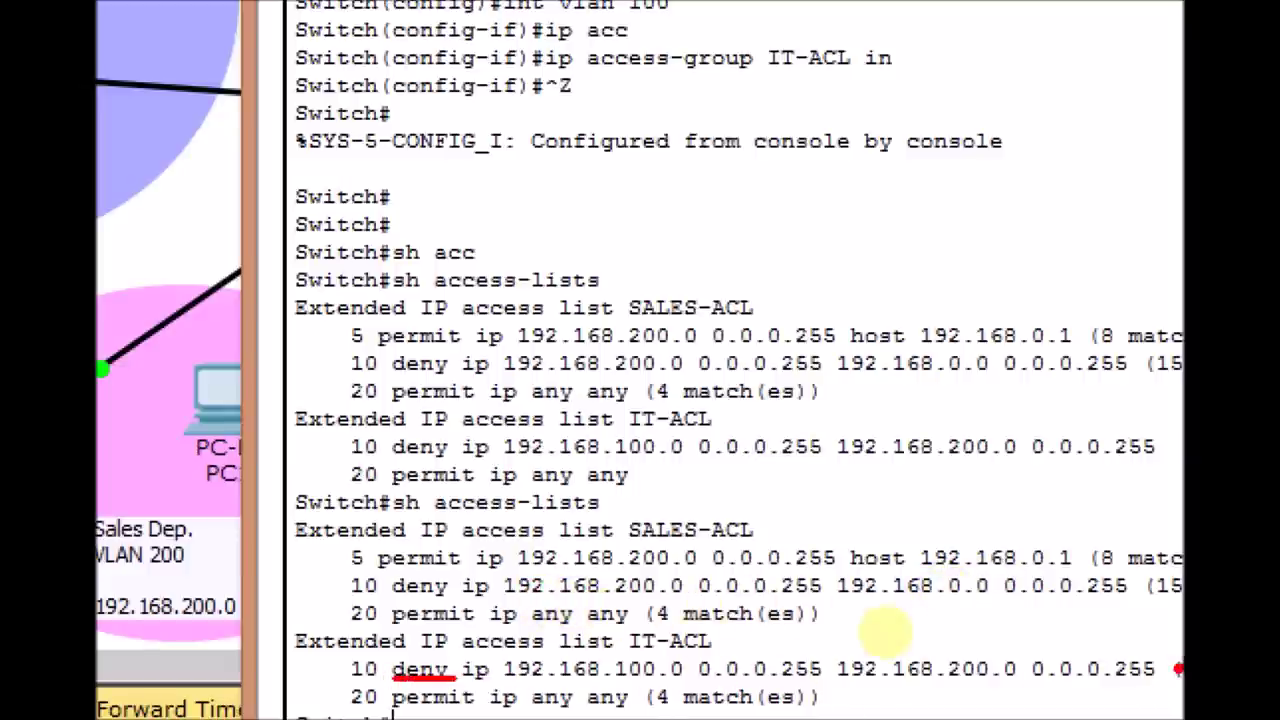
{"action": "left_click_drag", "start_coordinate": [824, 705], "coordinate": [858, 688]}
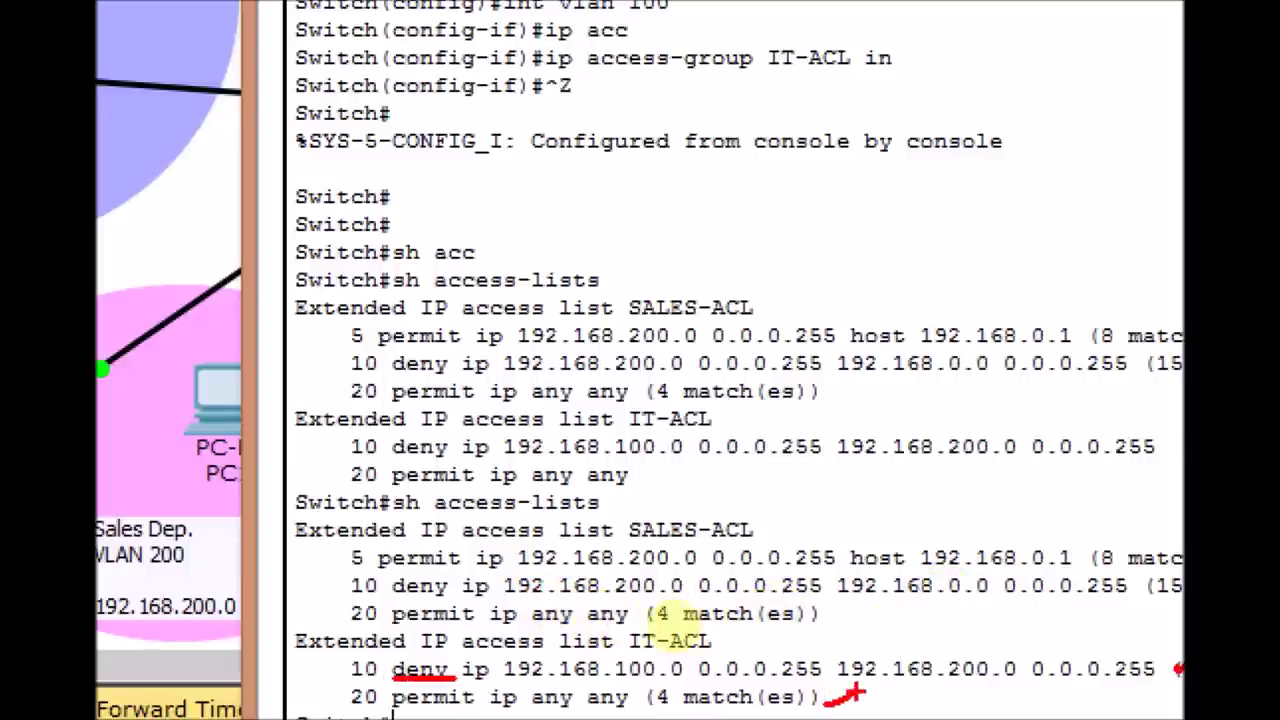
{"action": "key", "text": "Escape"}
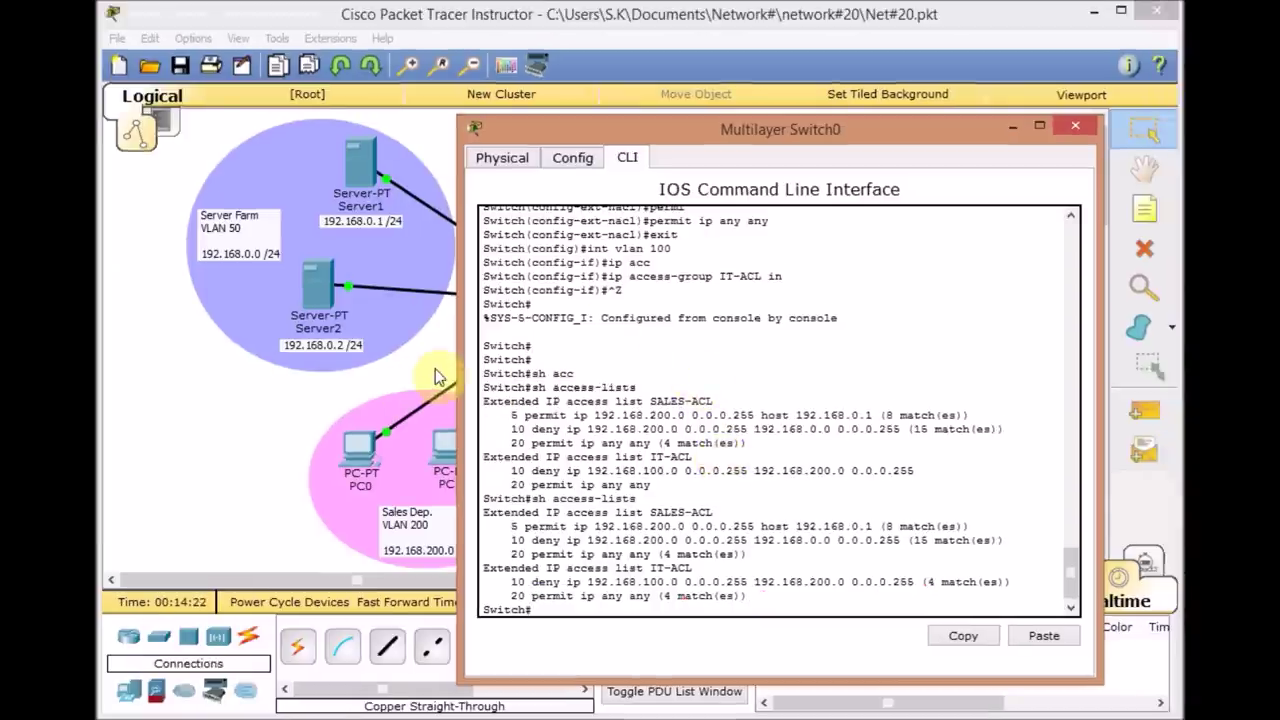
{"action": "left_click", "coordinate": [311, 436]}
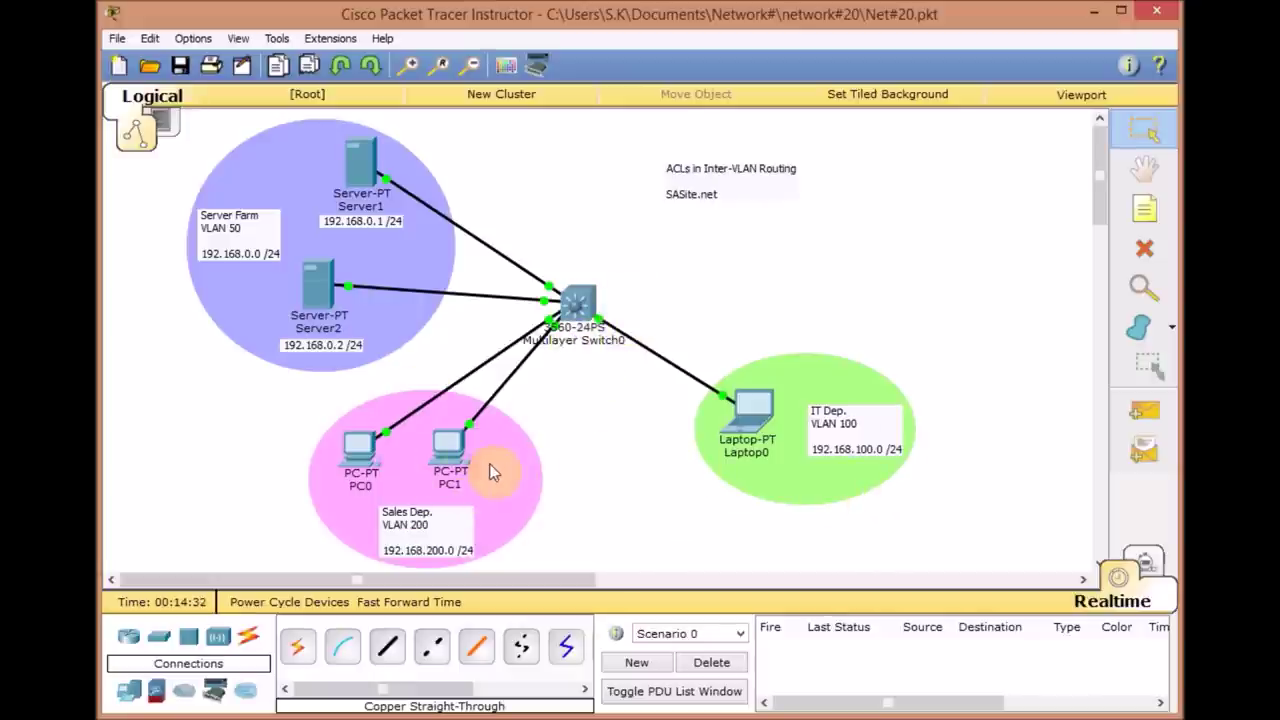
Ping the IT VLAN host at 192.168.100.1 from PC1's Command Prompt and interrupt the ping
{"action": "left_click", "coordinate": [449, 447]}
{"action": "key", "text": "Up"}
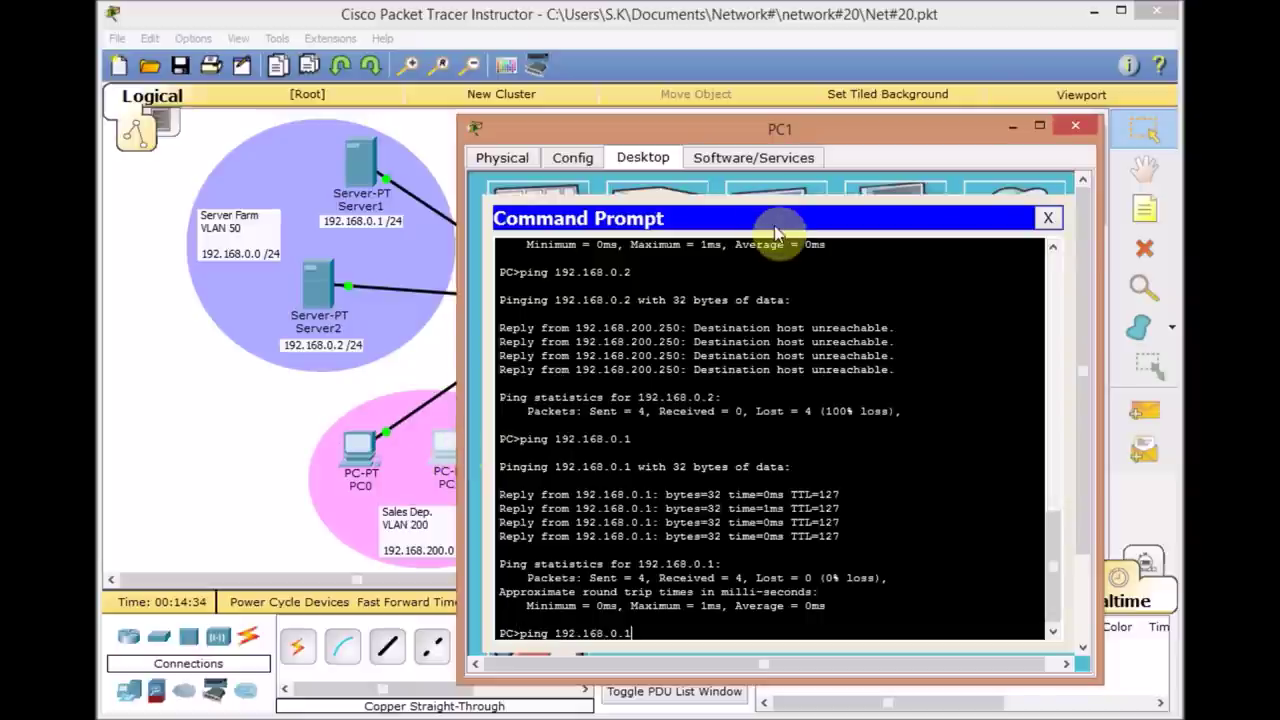
{"action": "key", "text": "BackSpace"}
{"action": "key", "text": "BackSpace"}
{"action": "type", "text": "100."}
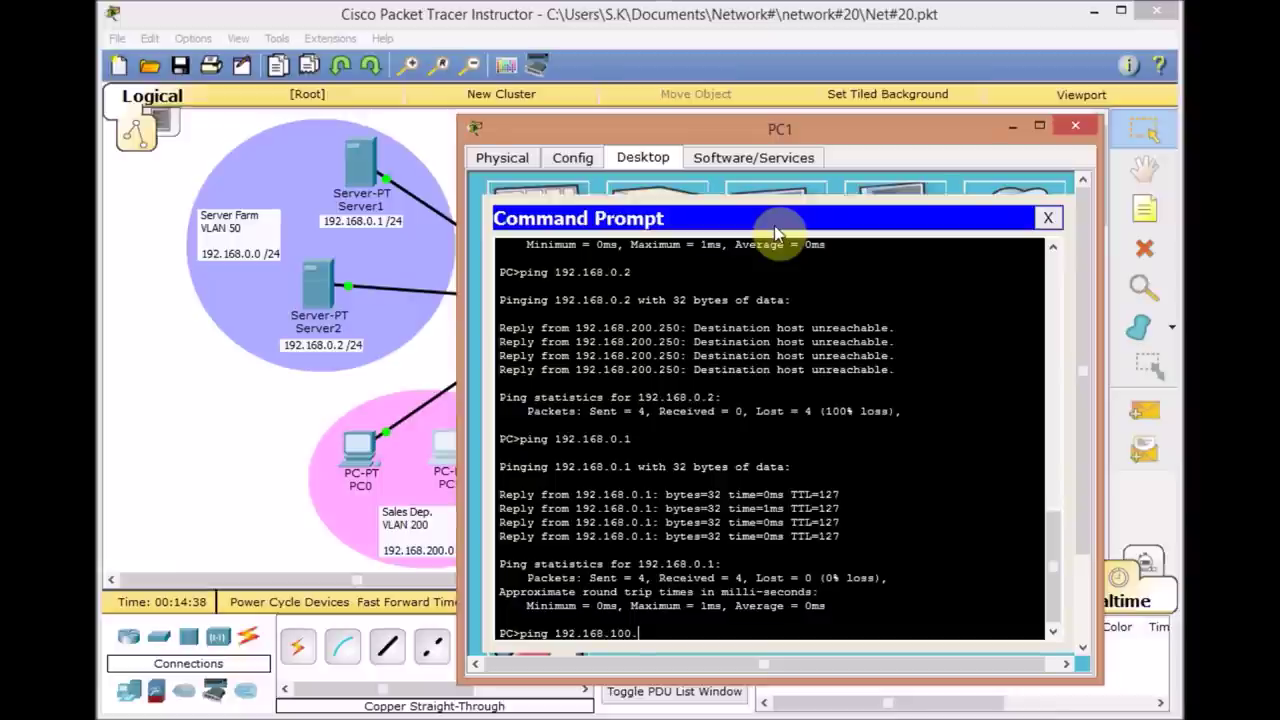
{"action": "type", "text": "1"}
{"action": "key", "text": "Return"}
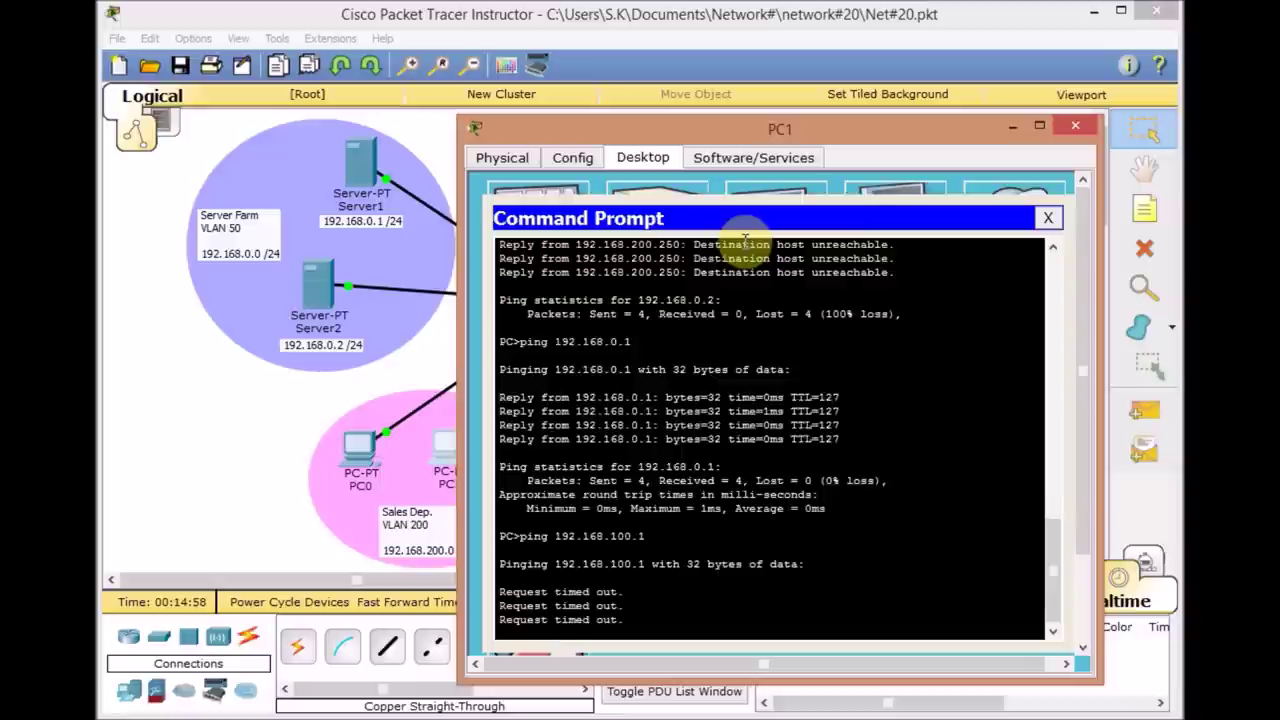
{"action": "key", "text": "ctrl+c"}
Ping Server2 at 192.168.0.2 from PC1 and compare its replies with those of the 192.168.100.1 ping
{"action": "key", "text": "Up"}
{"action": "key", "text": "BackSpace"}
{"action": "key", "text": "BackSpace"}
{"action": "key", "text": "BackSpace"}
{"action": "key", "text": "BackSpace"}
{"action": "key", "text": "BackSpace"}
{"action": "type", "text": "0."}
{"action": "key", "text": "Return"}
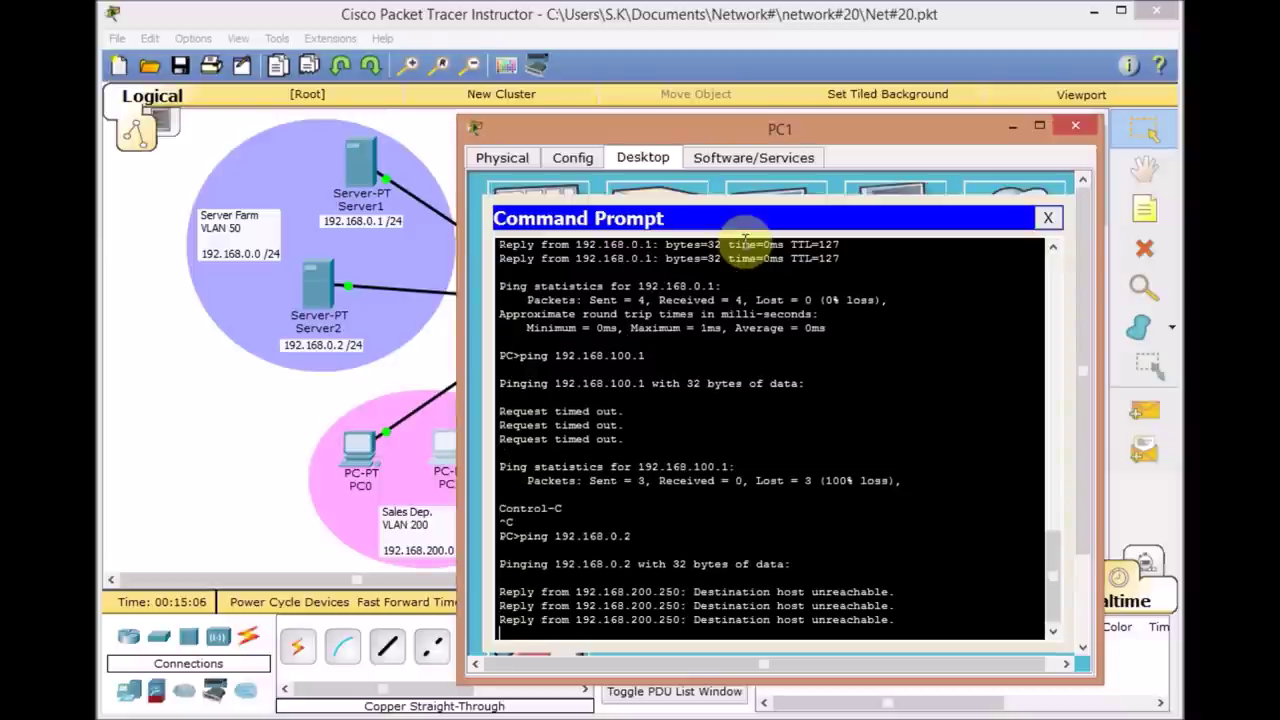
{"action": "left_click_drag", "start_coordinate": [500, 341], "coordinate": [626, 371]}
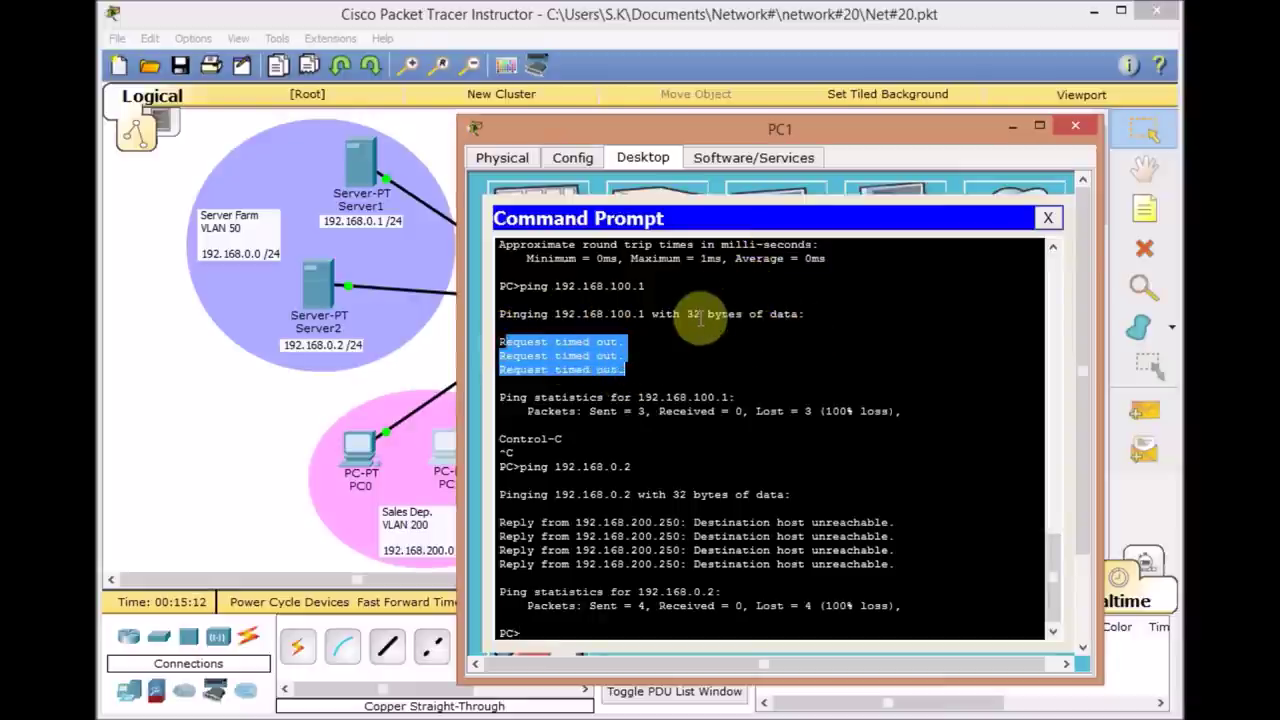
{"action": "left_click_drag", "start_coordinate": [503, 522], "coordinate": [875, 588]}
{"action": "left_click", "coordinate": [875, 588]}
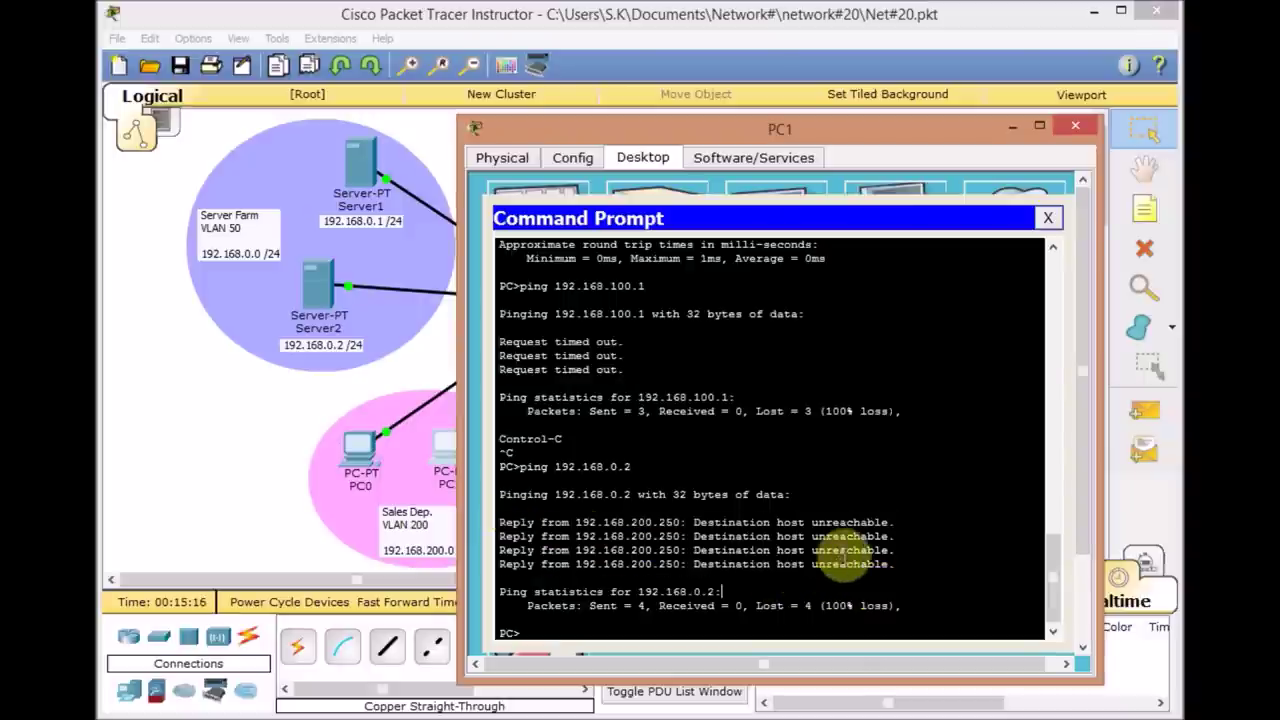
{"action": "left_click", "coordinate": [450, 377]}
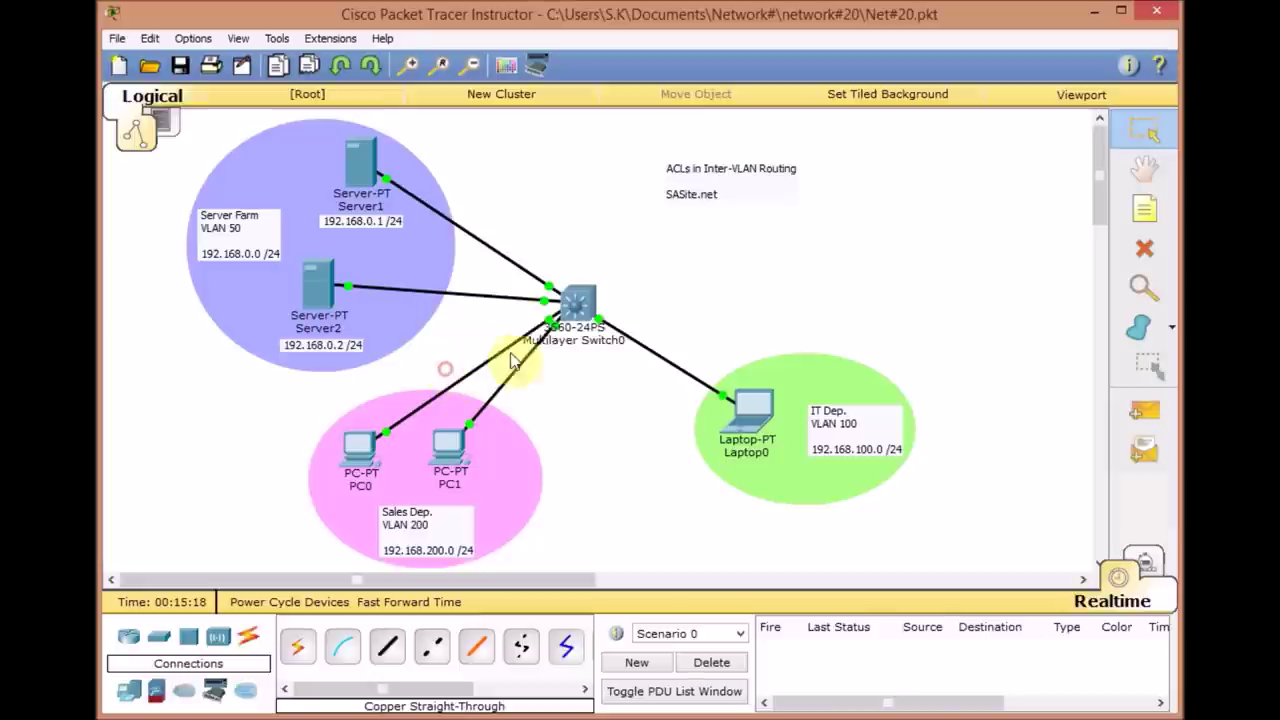
Redisplay Multilayer Switch0's access lists, compare the SALES-ACL deny rule's match counters with the previous output, and close the switch window
{"action": "left_click", "coordinate": [574, 304]}
{"action": "key", "text": "Up"}
{"action": "key", "text": "Return"}
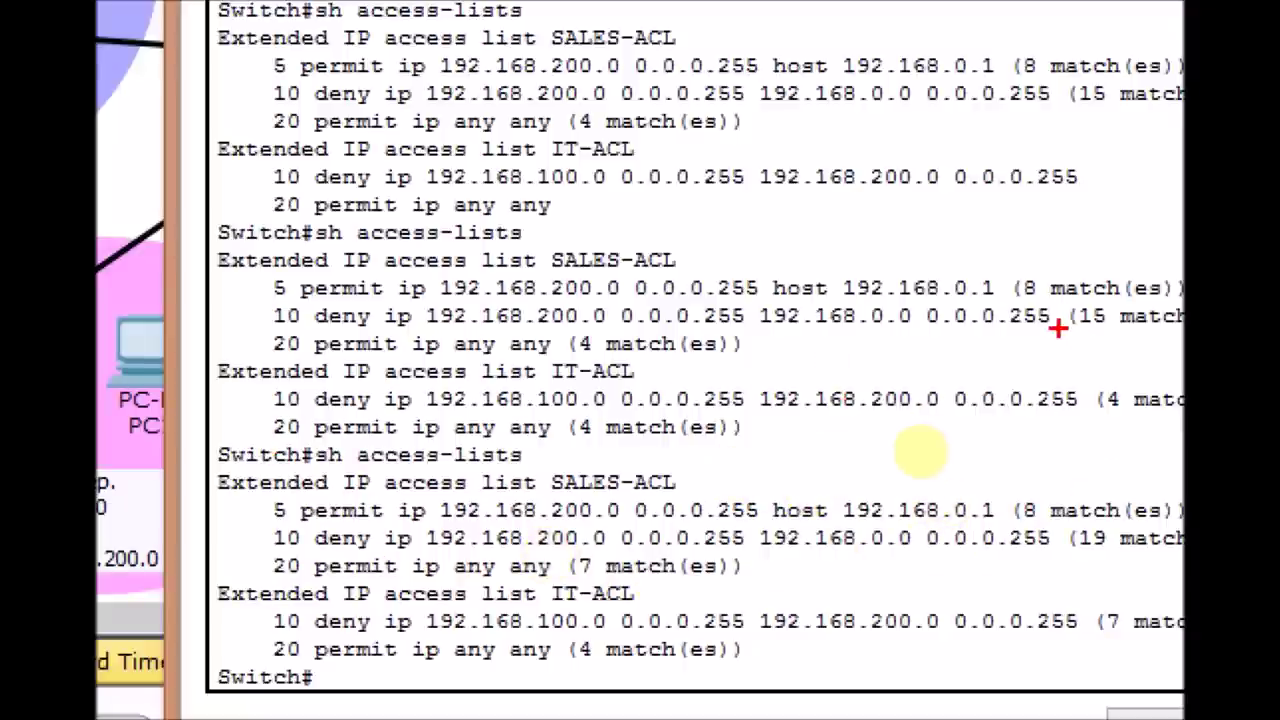
{"action": "left_click_drag", "start_coordinate": [1062, 326], "coordinate": [1163, 327]}
{"action": "left_click_drag", "start_coordinate": [1074, 546], "coordinate": [1156, 538]}
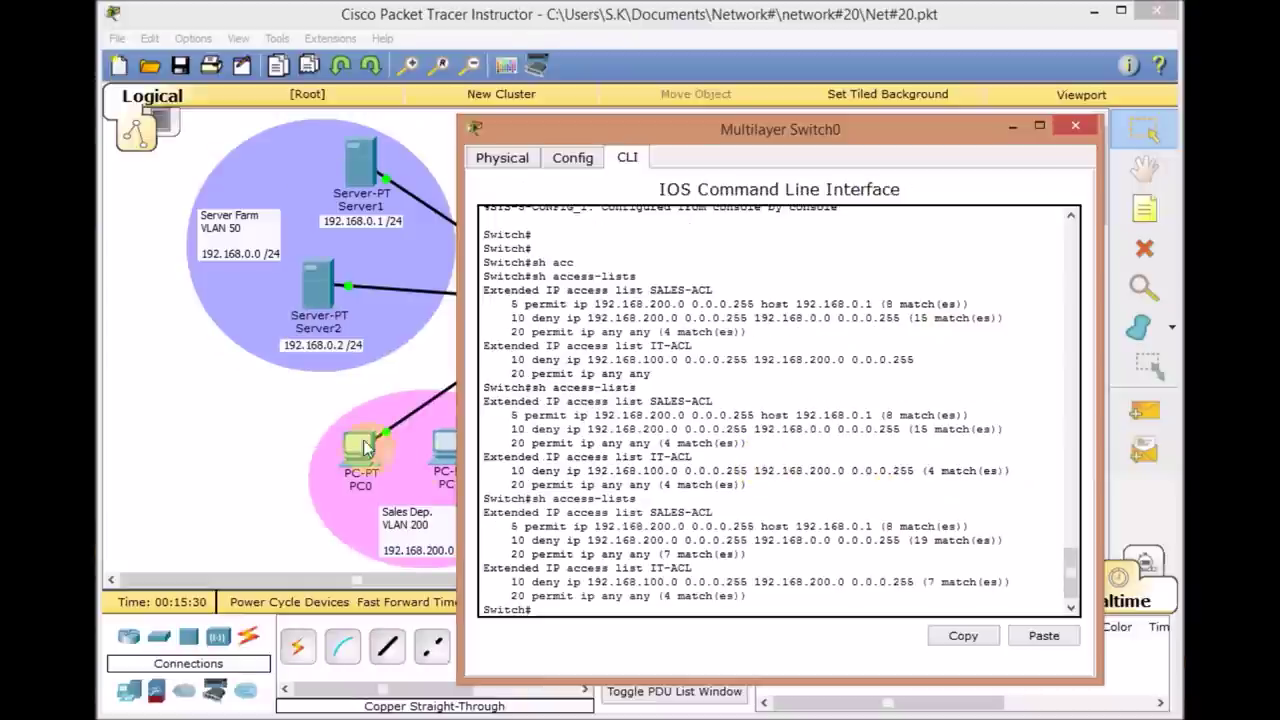
{"action": "key", "text": "alt+F4"}
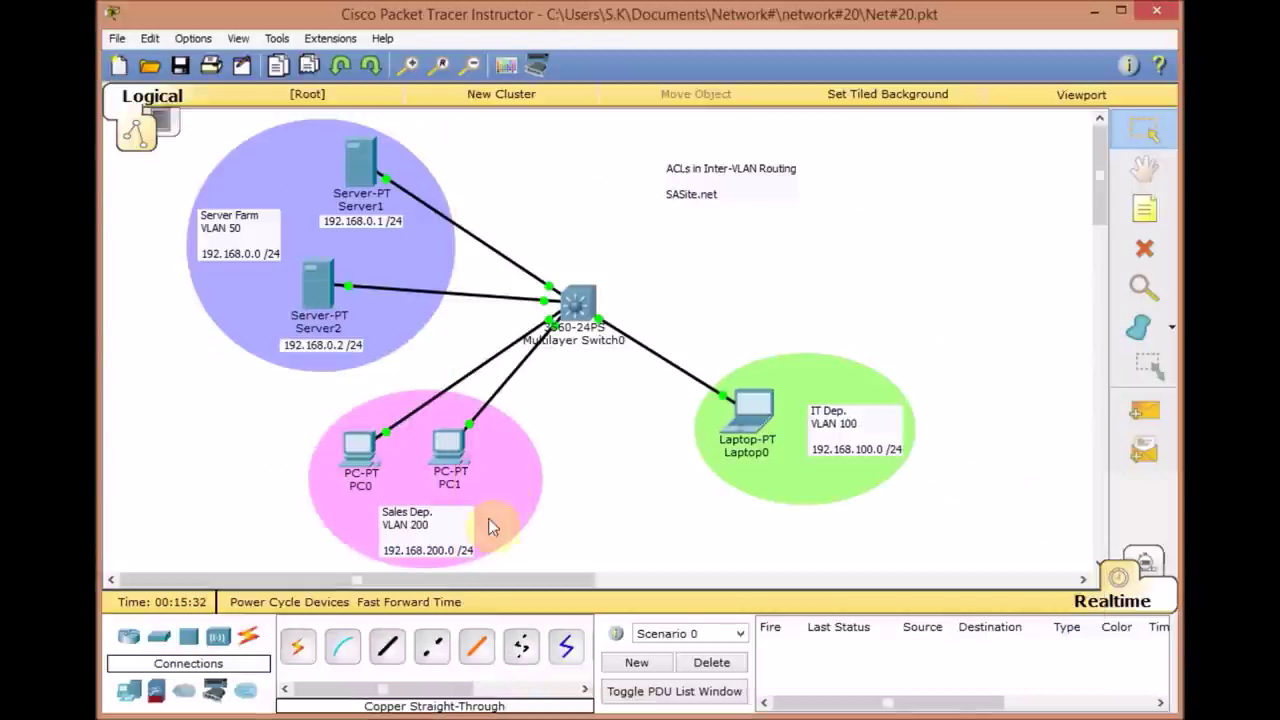